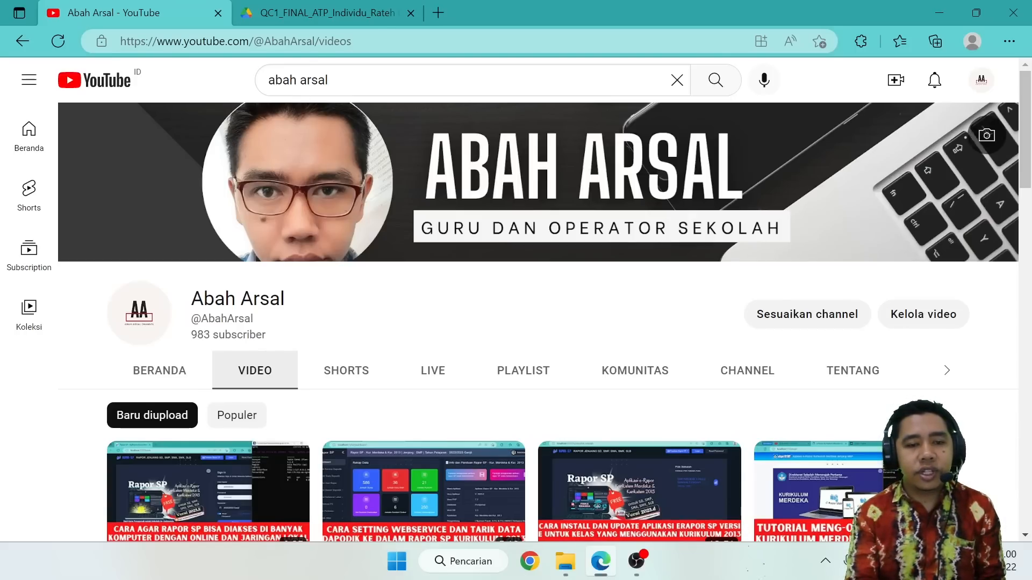
Launch e-Rapor KM SMP from the desktop and enter the teacher's user name in the login form.
{"action": "key", "text": "super+d"}
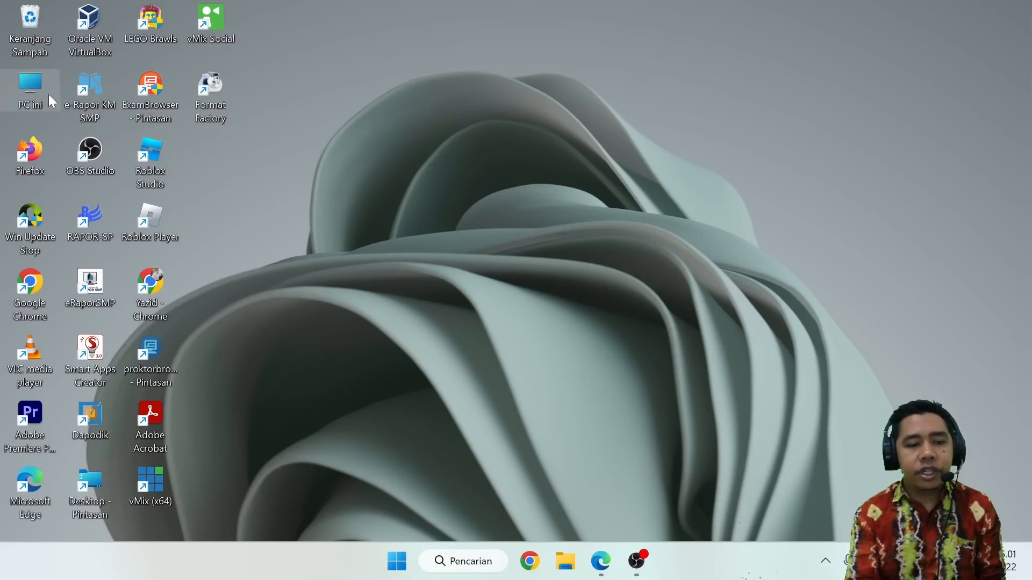
{"action": "double_click", "coordinate": [92, 107]}
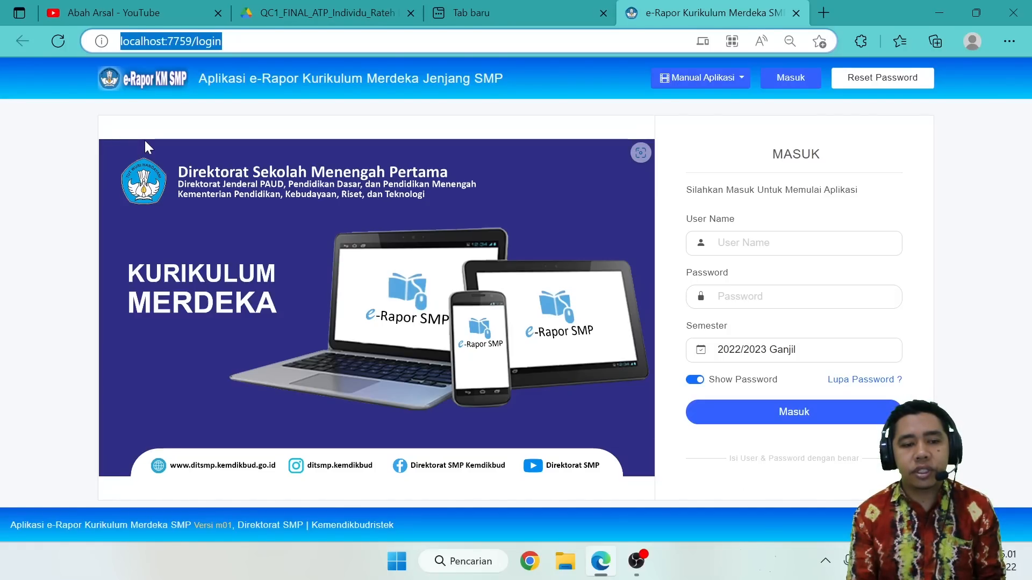
{"action": "left_click", "coordinate": [763, 243]}
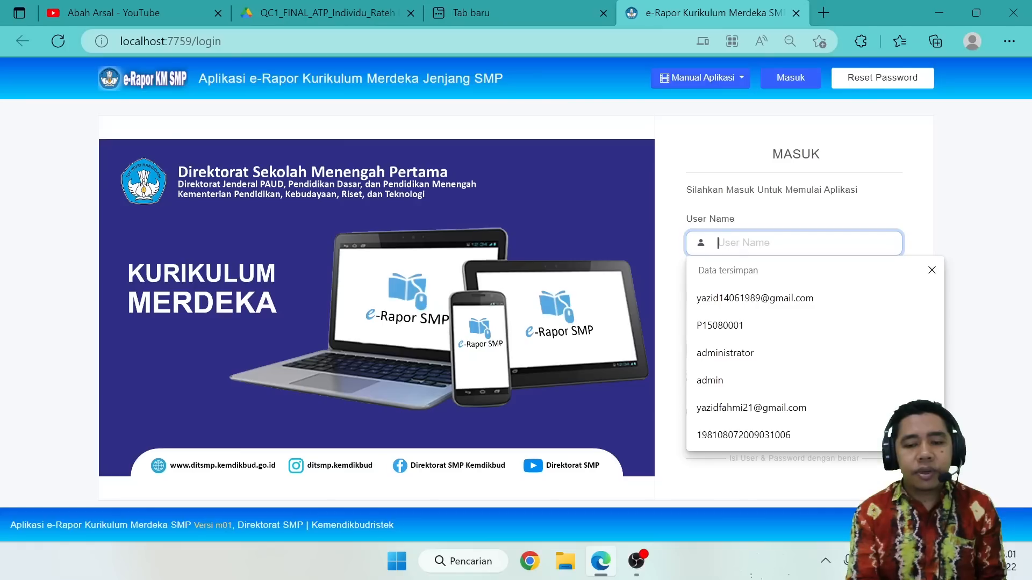
{"action": "type", "text": "yaz"}
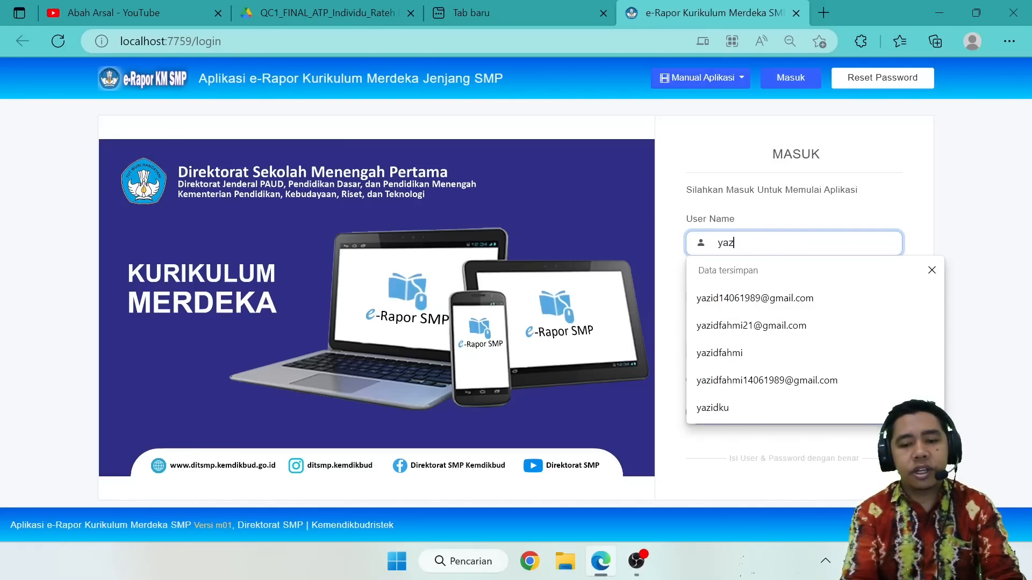
{"action": "type", "text": "idfahmi"}
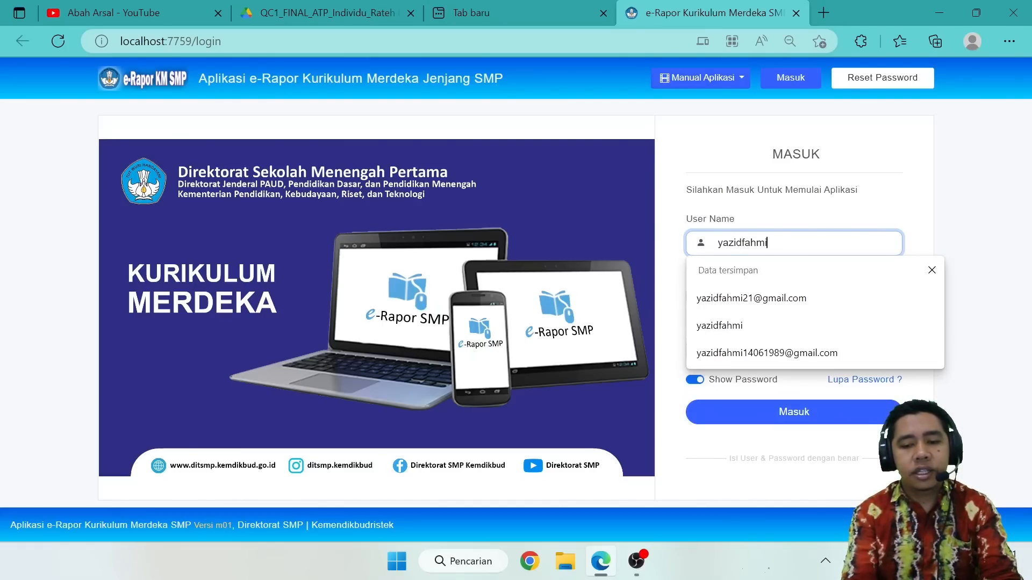
Enter the account password, sign in for semester 2022/2023 Ganjil, and choose the school SMP NEGERI 1 HULU SUNGAI TENGAH.
{"action": "key", "text": "Tab"}
{"action": "type", "text": "•••"}
{"action": "key", "text": "BackSpace"}
{"action": "key", "text": "BackSpace"}
{"action": "key", "text": "BackSpace"}
{"action": "type", "text": "••••••••••"}
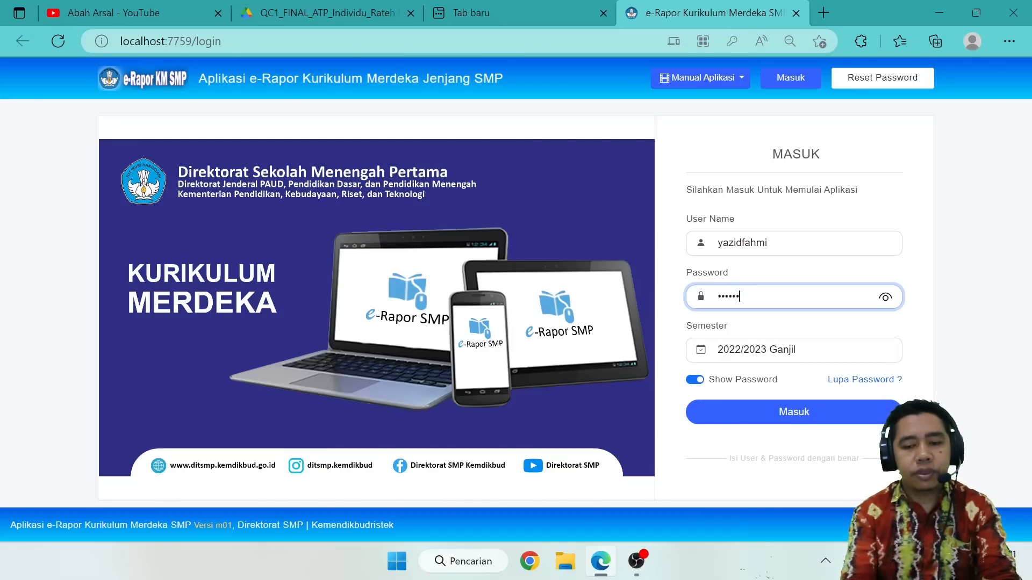
{"action": "type", "text": "••••"}
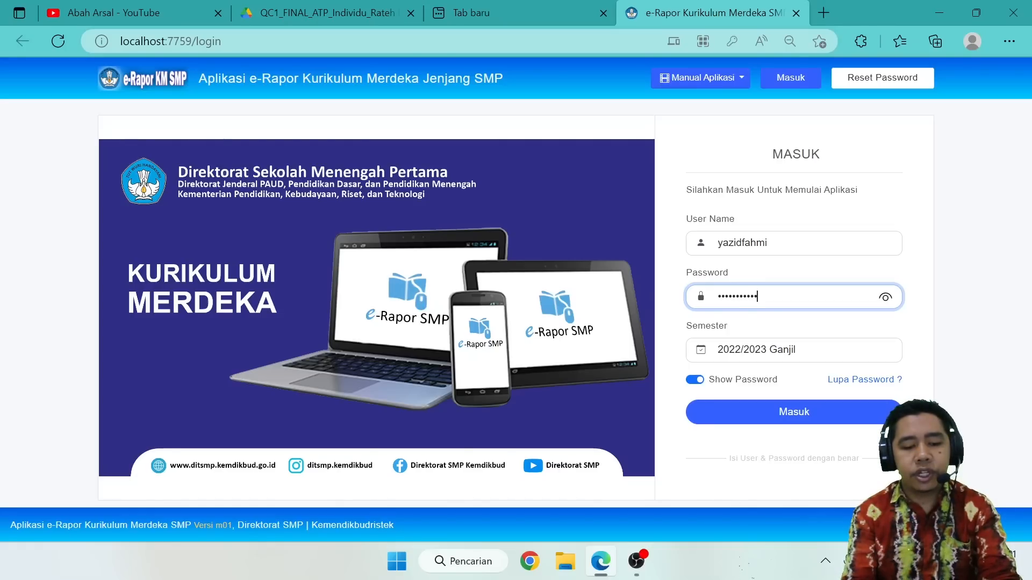
{"action": "left_click", "coordinate": [766, 405]}
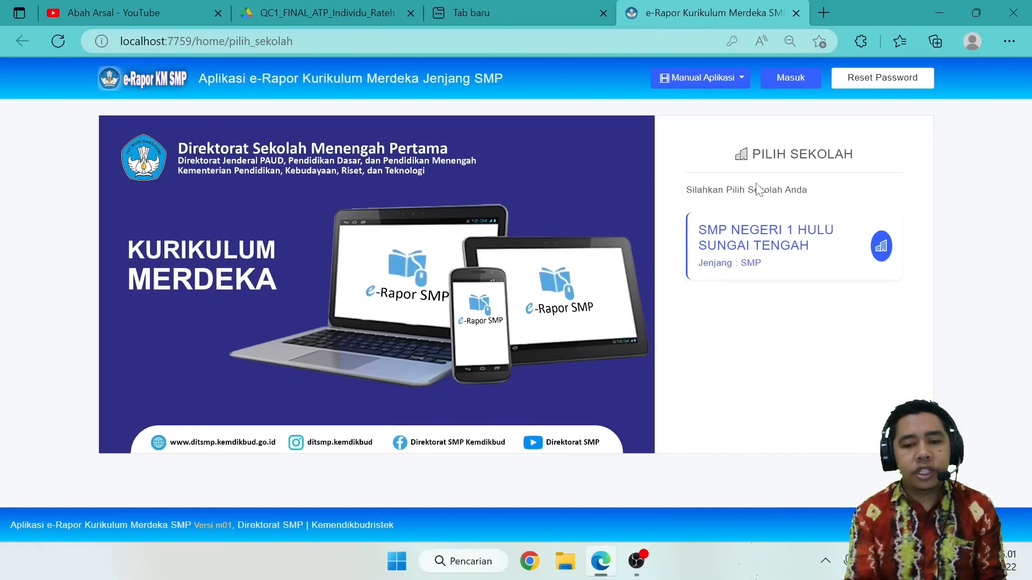
{"action": "left_click", "coordinate": [755, 235]}
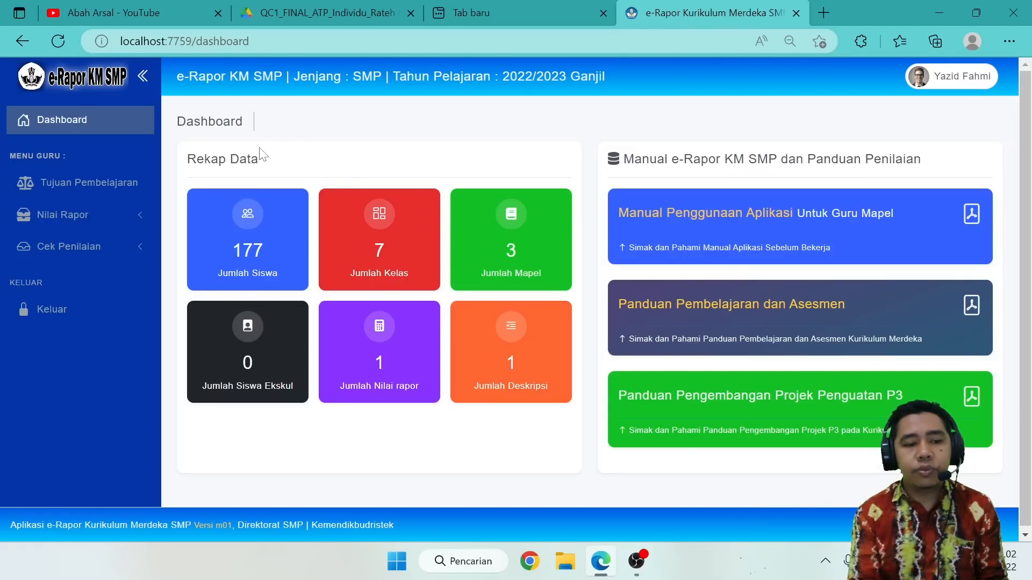
Open the list of learning objectives (Tujuan Pembelajaran) and display those for the subject Informatika.
{"action": "left_click", "coordinate": [127, 188]}
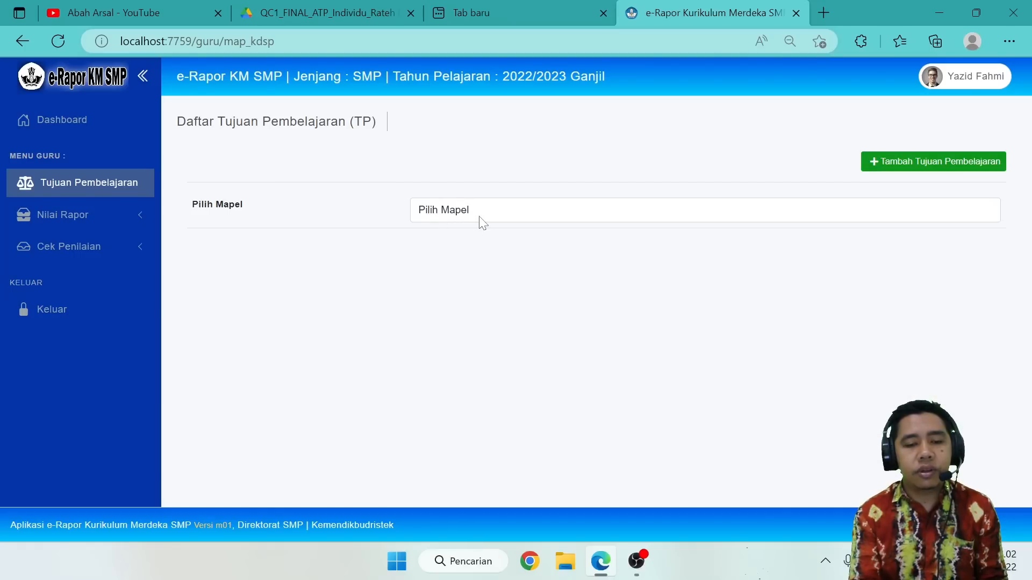
{"action": "left_click", "coordinate": [459, 217]}
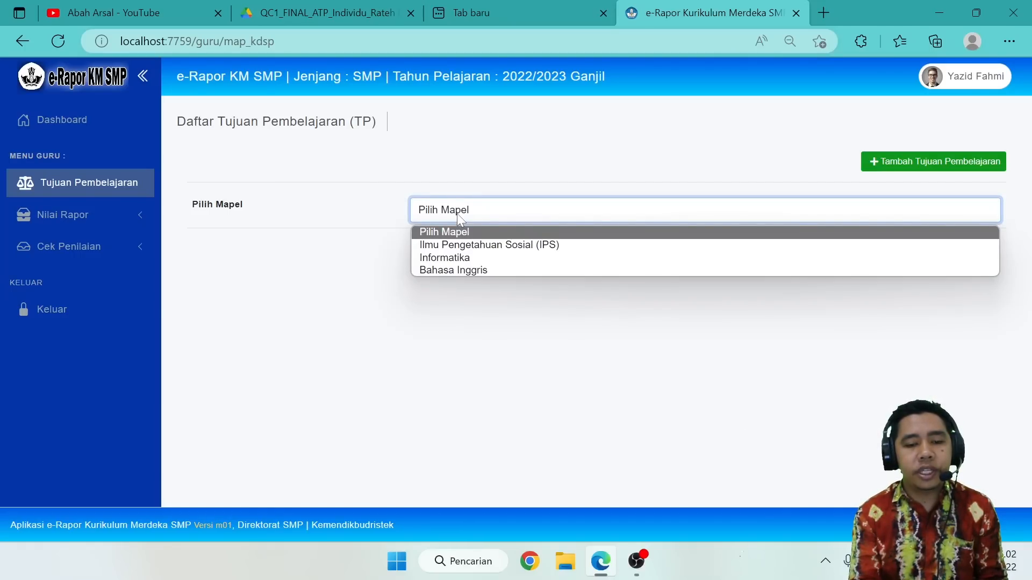
{"action": "left_click", "coordinate": [441, 258]}
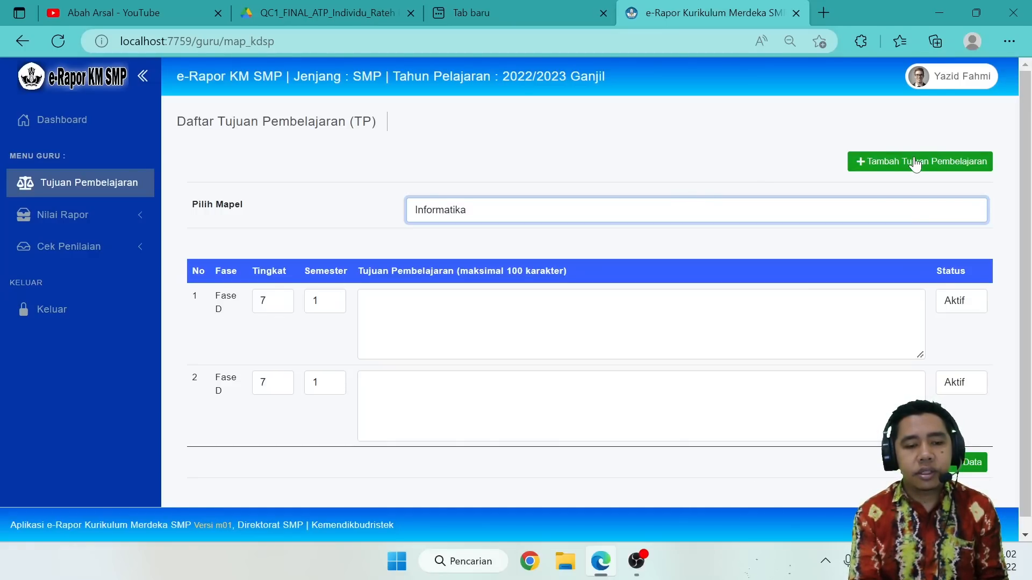
Reload the learning objectives list and display the subject Ilmu Pengetahuan Sosial (IPS).
{"action": "left_click", "coordinate": [76, 189]}
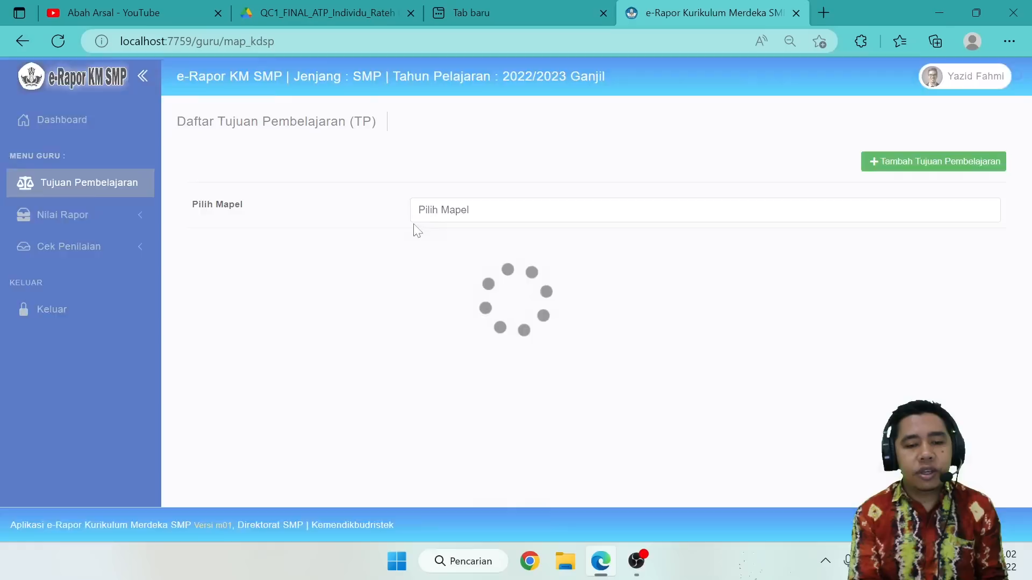
{"action": "left_click", "coordinate": [492, 214]}
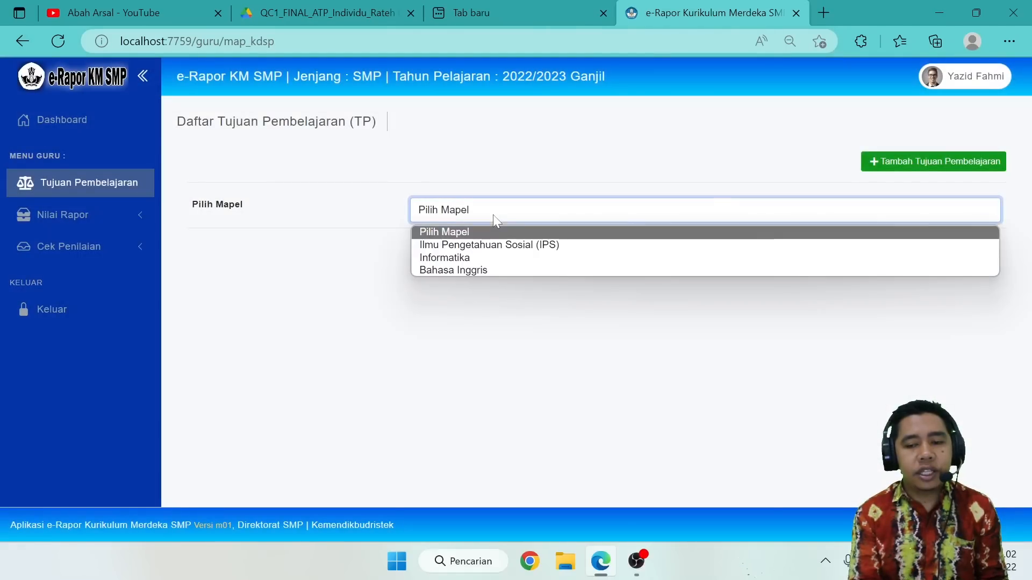
{"action": "left_click", "coordinate": [439, 244]}
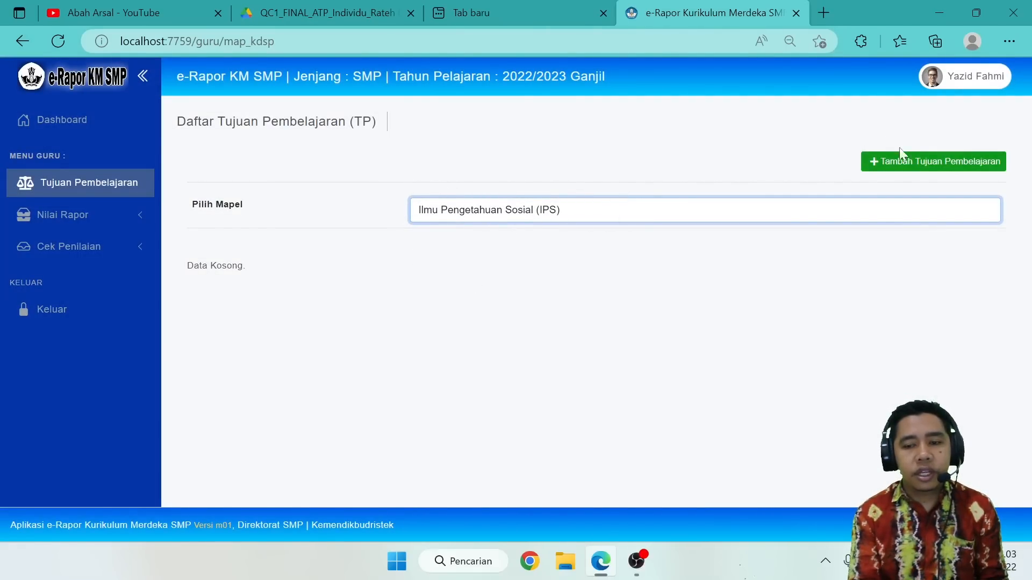
Generate 2 new blank learning objective entries for the subject Informatika.
{"action": "left_click", "coordinate": [905, 160]}
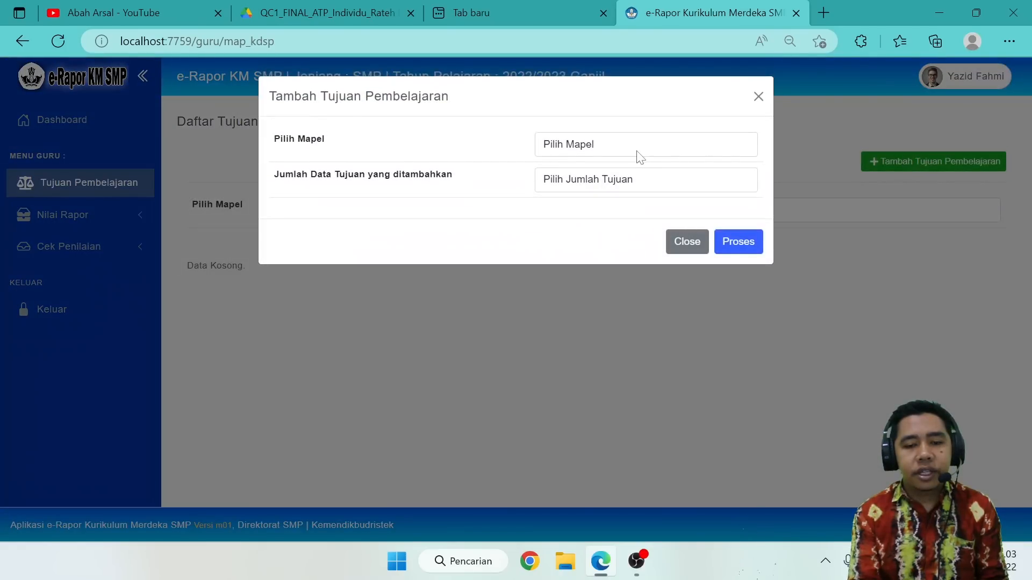
{"action": "left_click", "coordinate": [638, 155]}
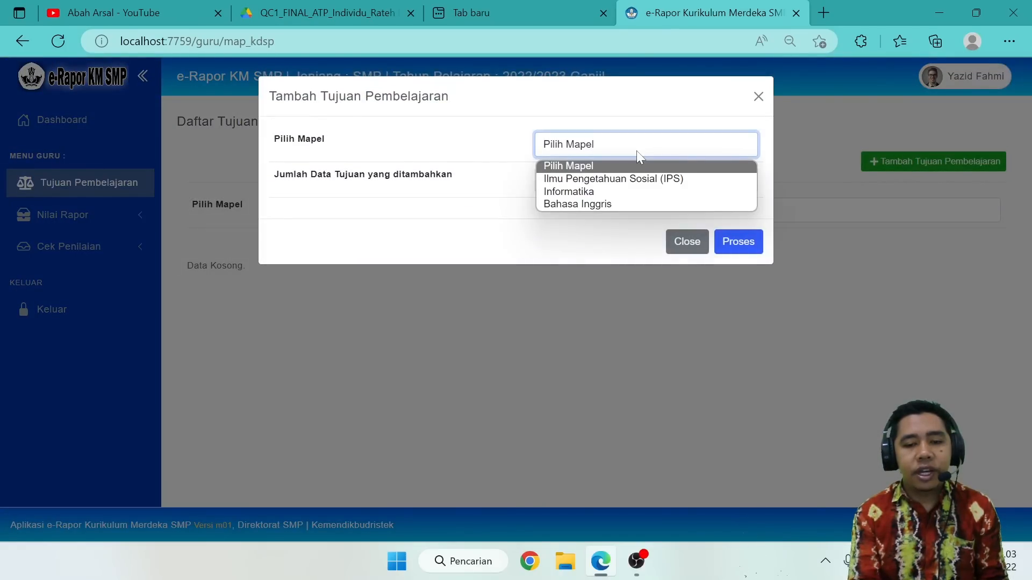
{"action": "left_click", "coordinate": [569, 195]}
{"action": "left_click", "coordinate": [615, 185]}
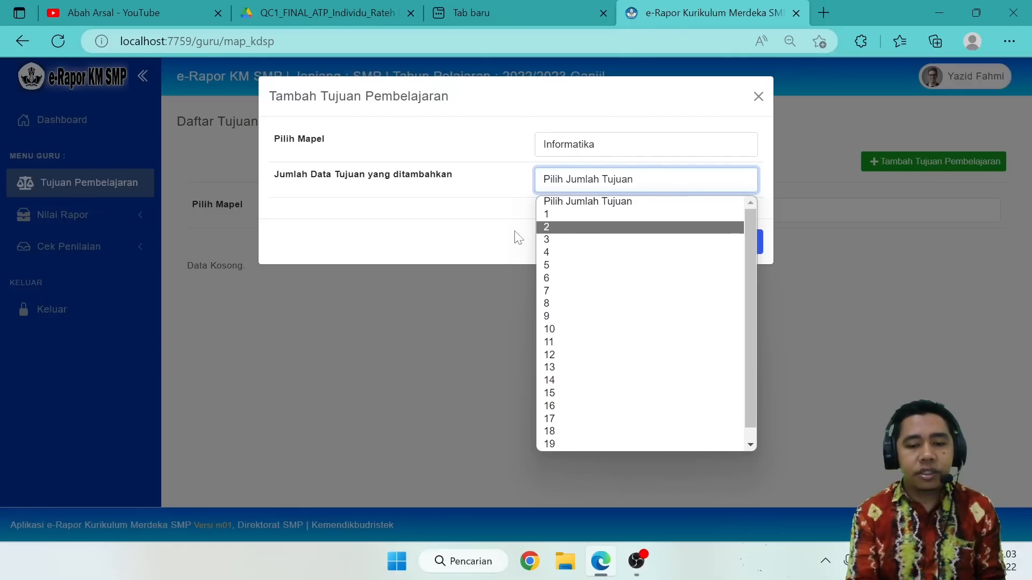
{"action": "left_click", "coordinate": [587, 228]}
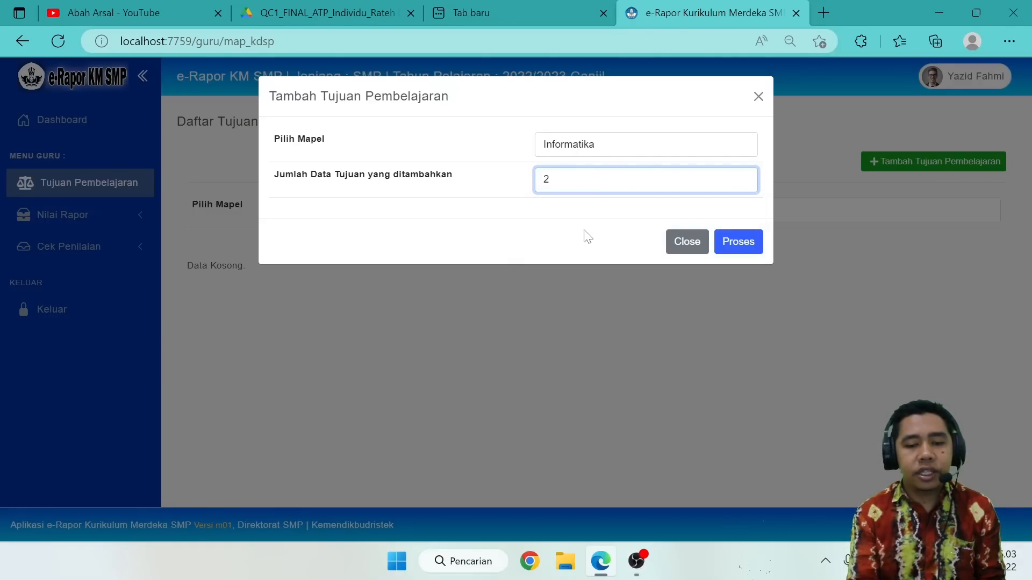
{"action": "left_click", "coordinate": [757, 251]}
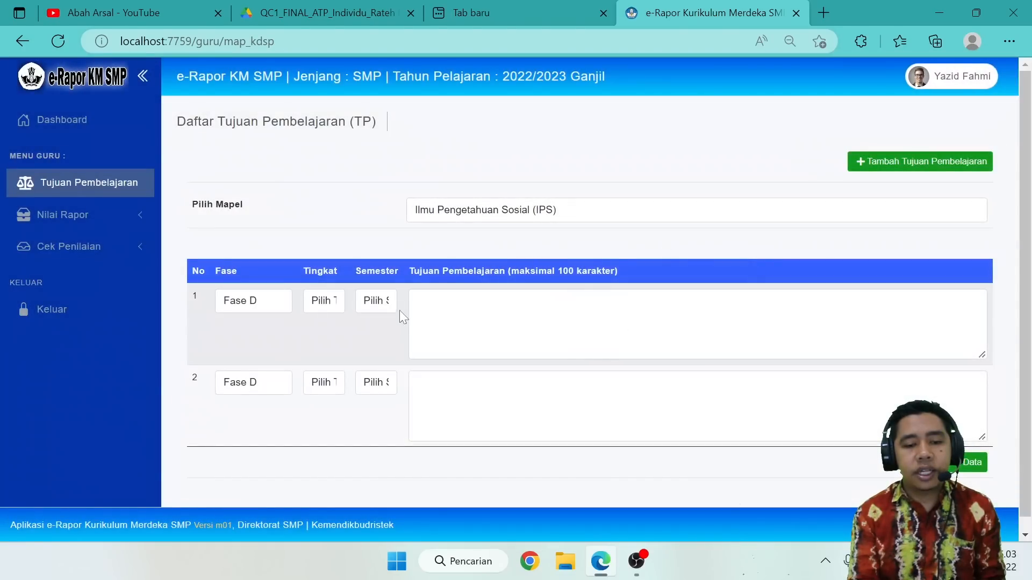
Display the Informatika learning objectives and set Tingkat to 7 for both rows.
{"action": "left_click", "coordinate": [471, 218]}
{"action": "left_click", "coordinate": [447, 257]}
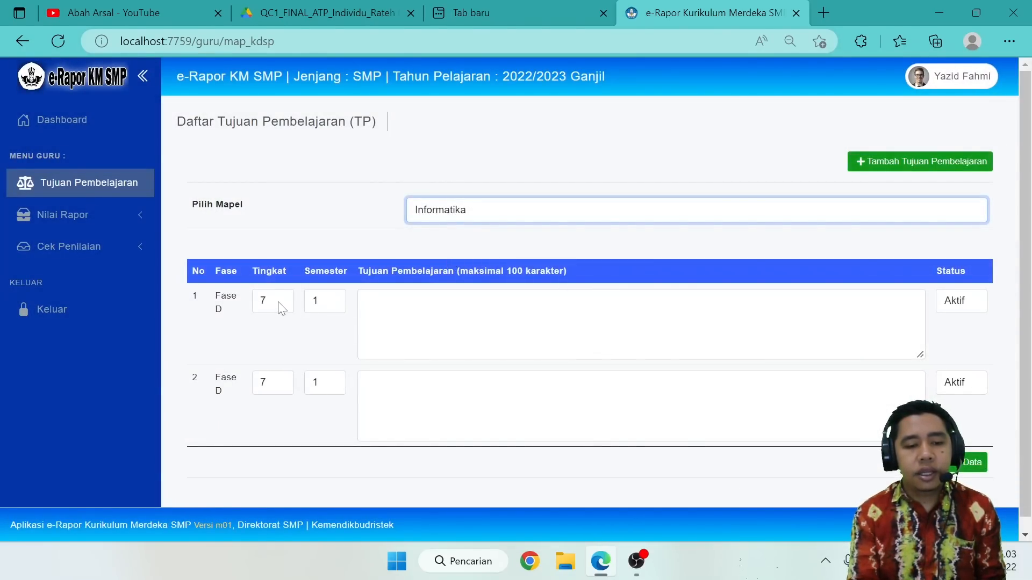
{"action": "left_click", "coordinate": [278, 302]}
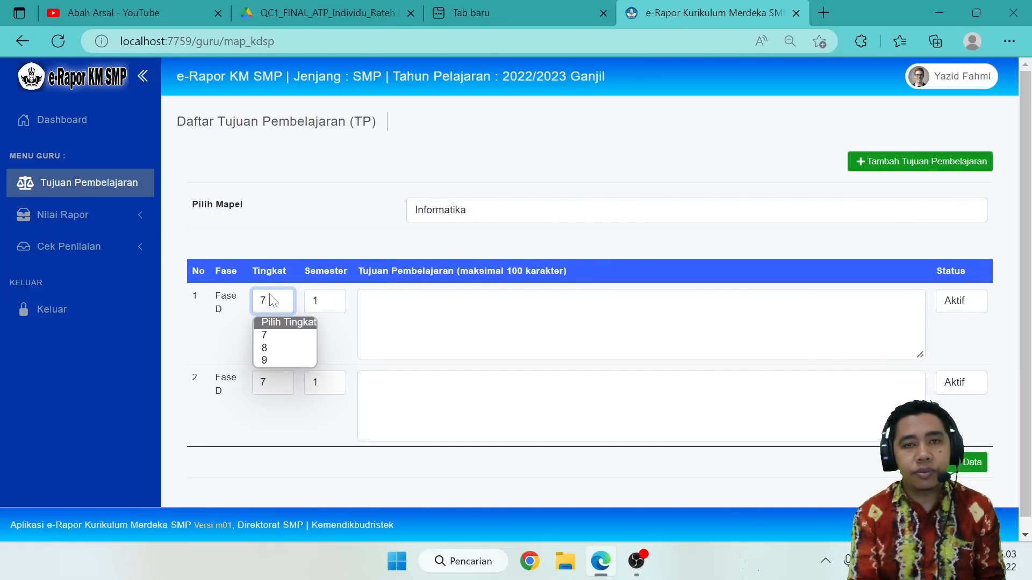
{"action": "left_click", "coordinate": [267, 334]}
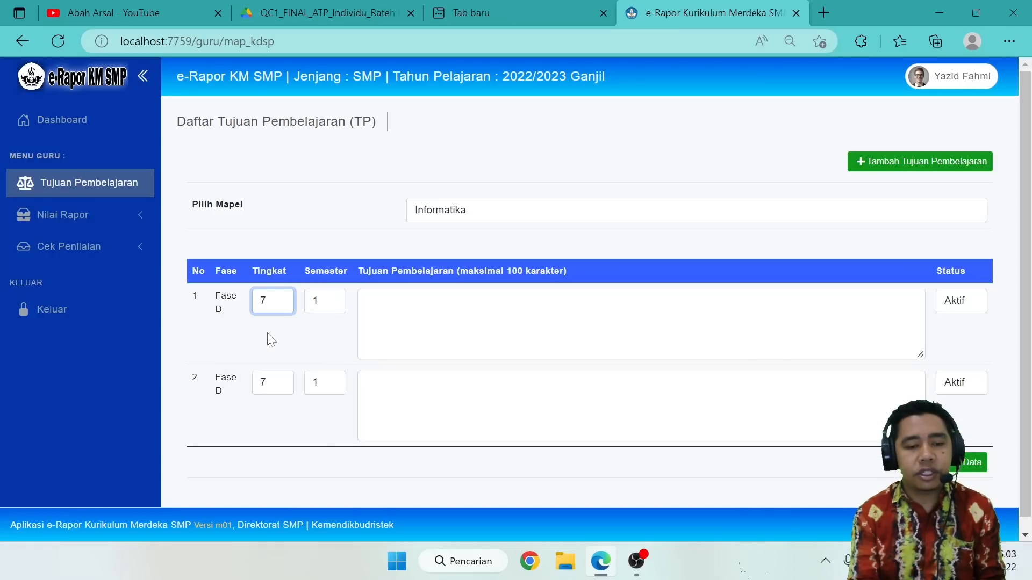
{"action": "left_click", "coordinate": [275, 382]}
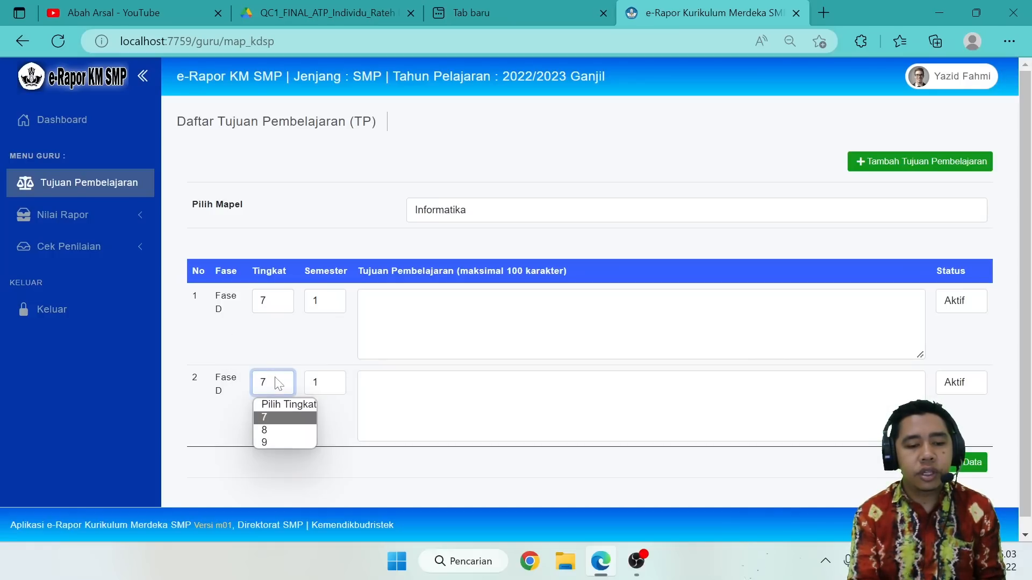
{"action": "left_click", "coordinate": [268, 417]}
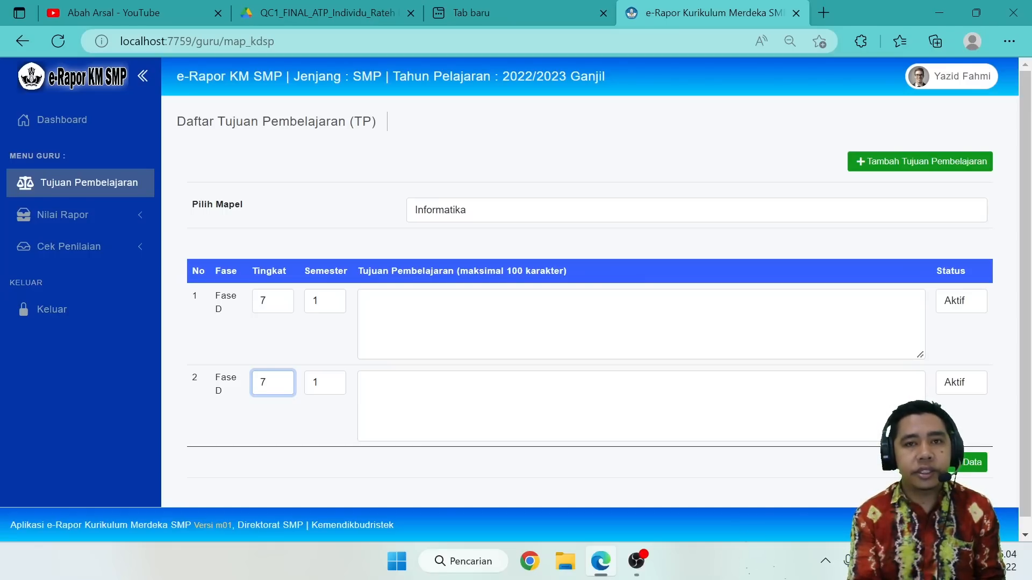
Set the first objective's Semester to 1 and highlight the 100-character limit in the Tujuan Pembelajaran column heading.
{"action": "left_click", "coordinate": [335, 301]}
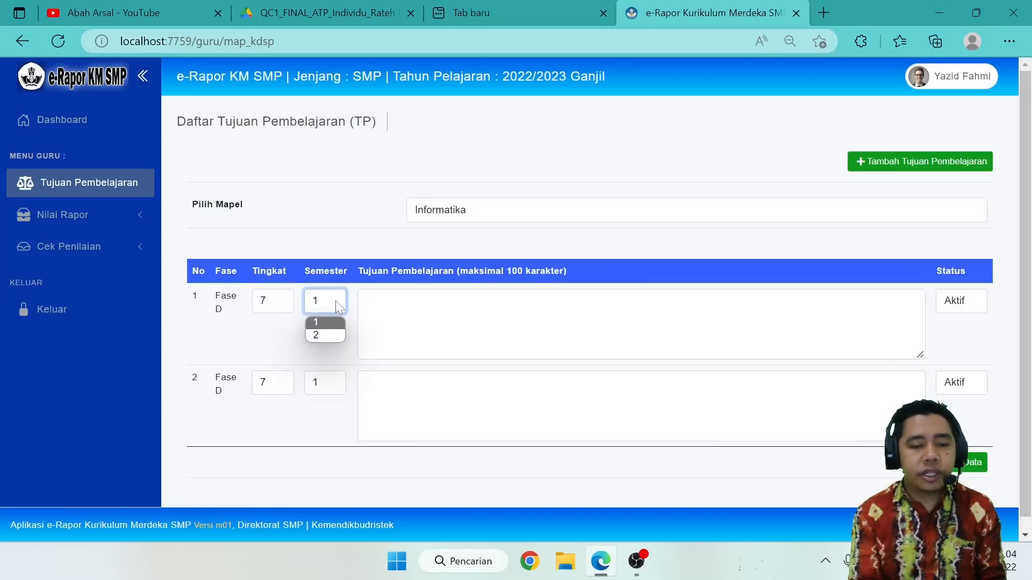
{"action": "left_click", "coordinate": [321, 328]}
{"action": "left_click", "coordinate": [408, 321]}
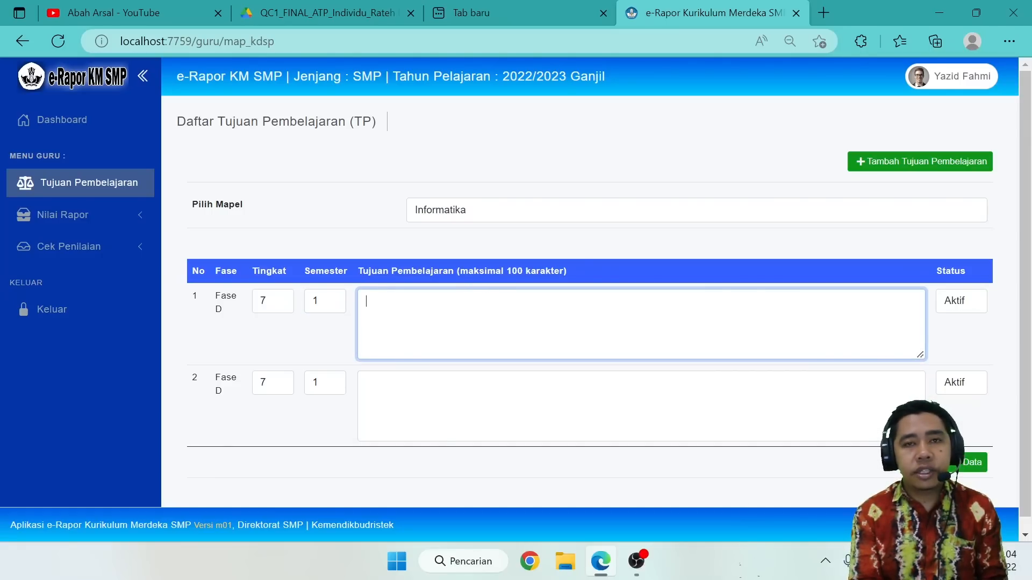
{"action": "key", "text": "alt+Tab"}
{"action": "left_click_drag", "start_coordinate": [507, 271], "coordinate": [521, 270]}
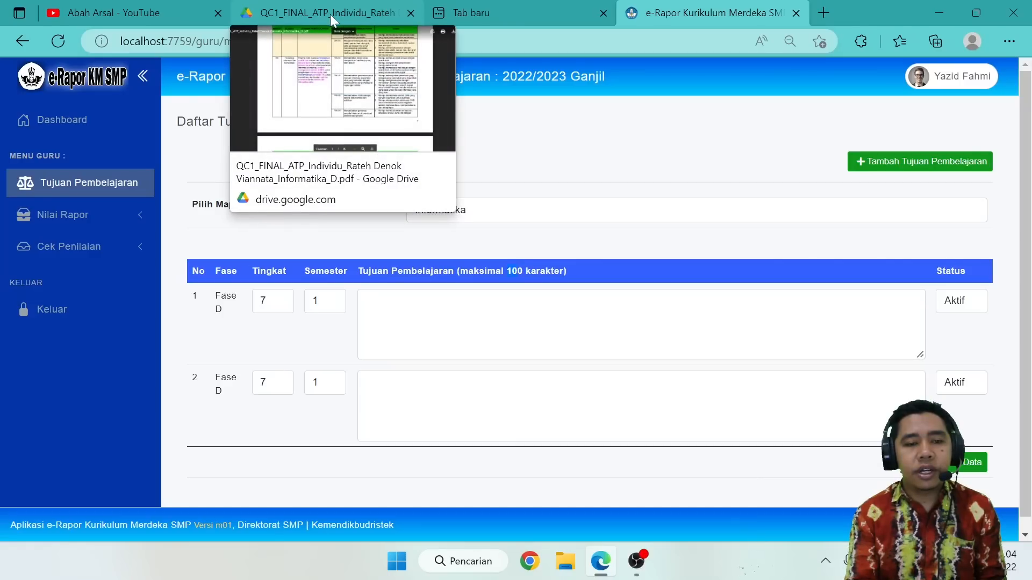
Examine the TIK learning objectives in the Informatika ATP PDF on Google Drive, and return to the e-Rapor objectives list.
{"action": "left_click", "coordinate": [359, 10]}
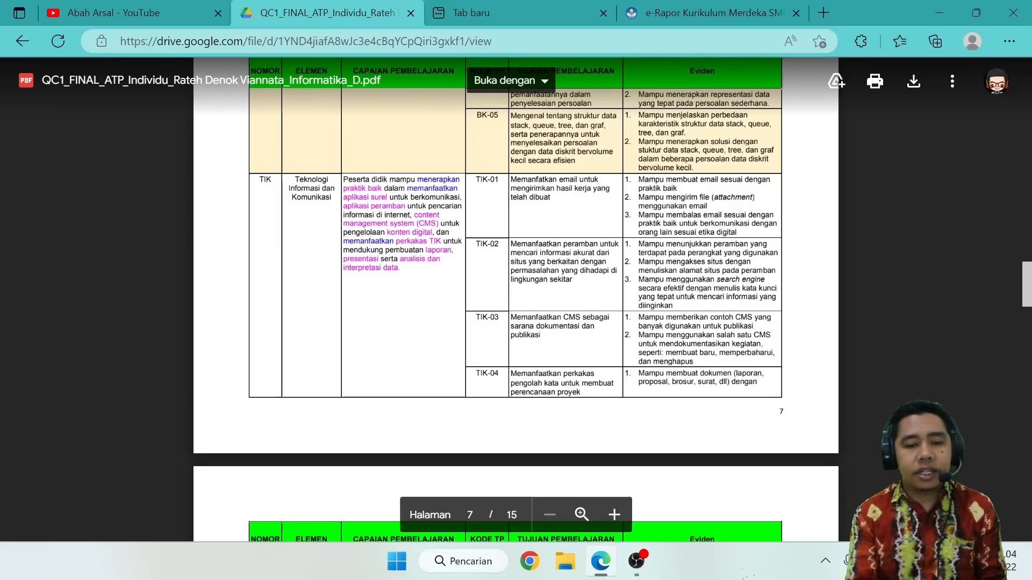
{"action": "scroll", "coordinate": [516, 268], "scroll_direction": "up", "scroll_amount": 1}
{"action": "scroll", "coordinate": [516, 301], "scroll_direction": "down", "scroll_amount": 2}
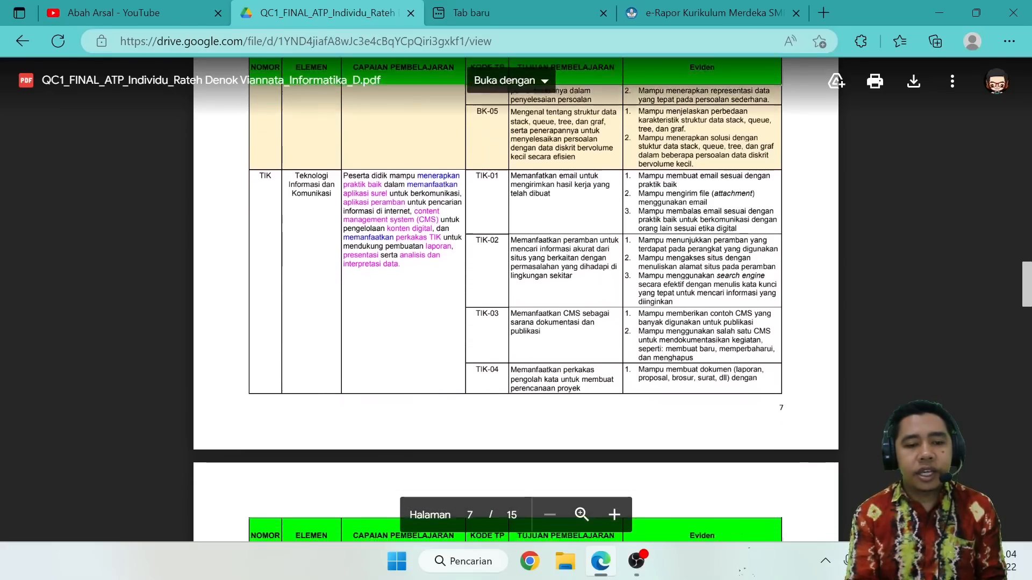
{"action": "scroll", "coordinate": [516, 299], "scroll_direction": "down", "scroll_amount": 3}
{"action": "scroll", "coordinate": [516, 299], "scroll_direction": "up", "scroll_amount": 5}
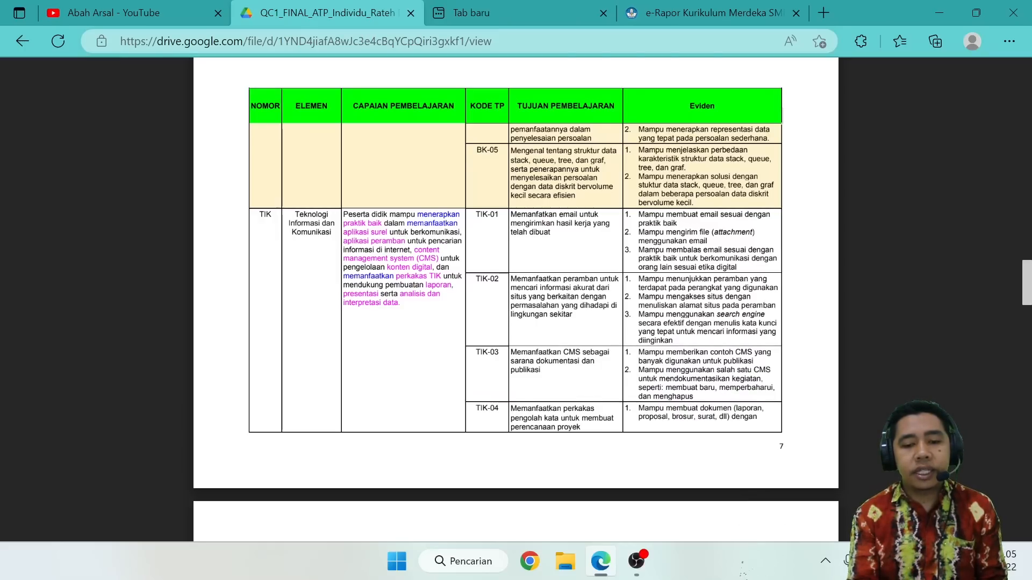
{"action": "left_click", "coordinate": [660, 8]}
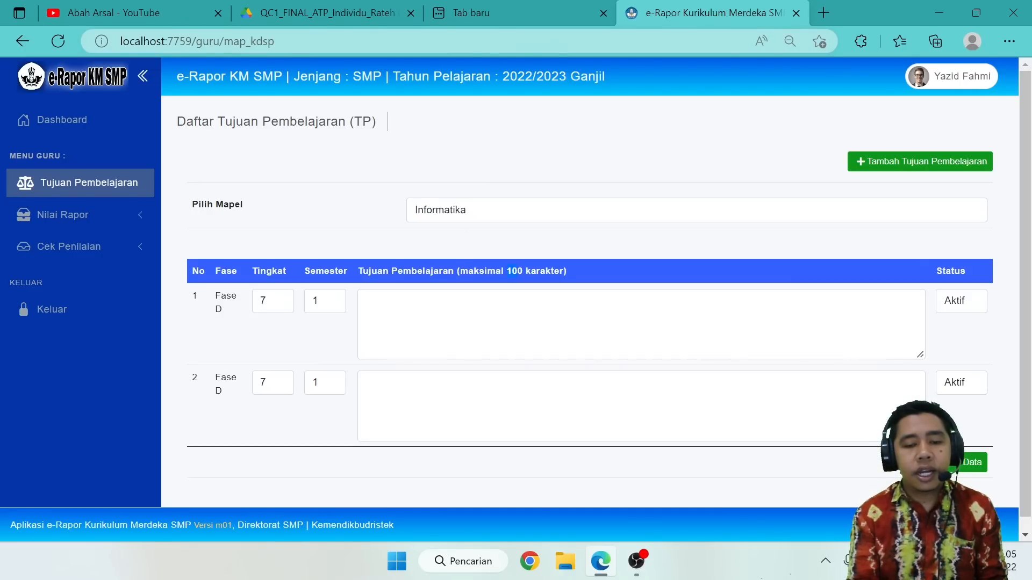
Copy the TIK-01 objective text from the Informatika ATP PDF into the first row's Tujuan Pembelajaran in e-Rapor.
{"action": "left_click", "coordinate": [304, 11]}
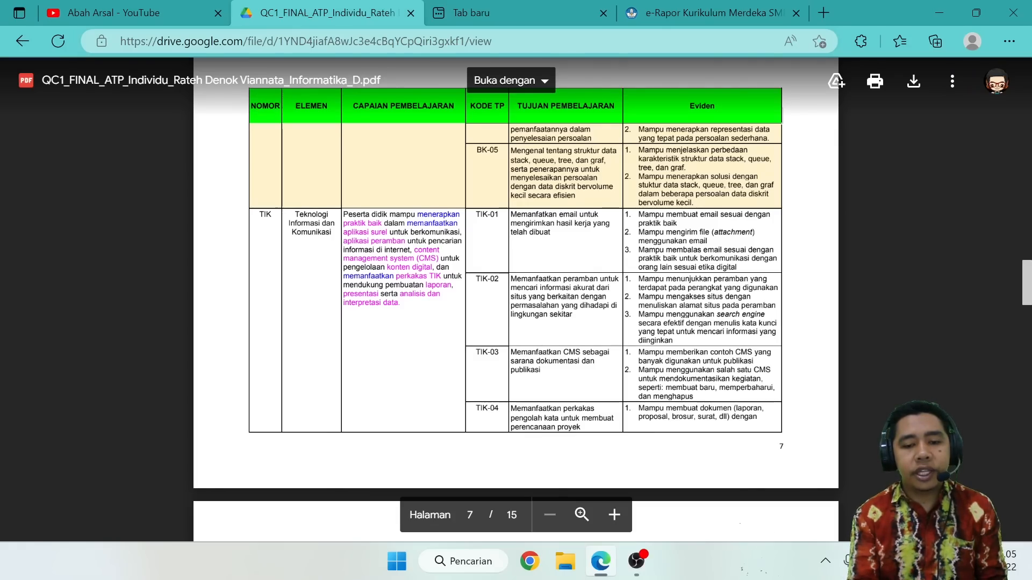
{"action": "left_click_drag", "start_coordinate": [552, 233], "coordinate": [511, 215]}
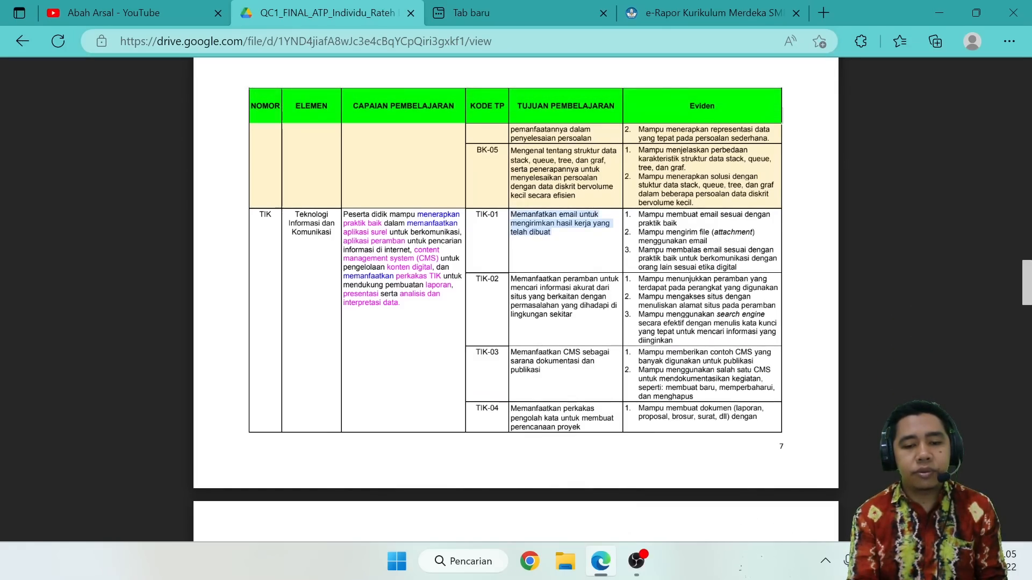
{"action": "right_click", "coordinate": [511, 215]}
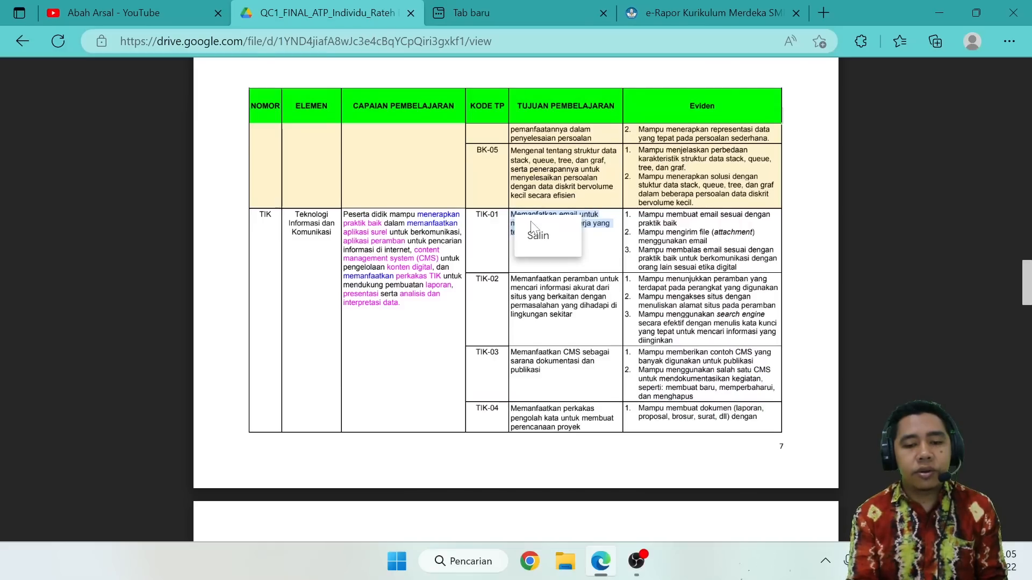
{"action": "left_click", "coordinate": [536, 230]}
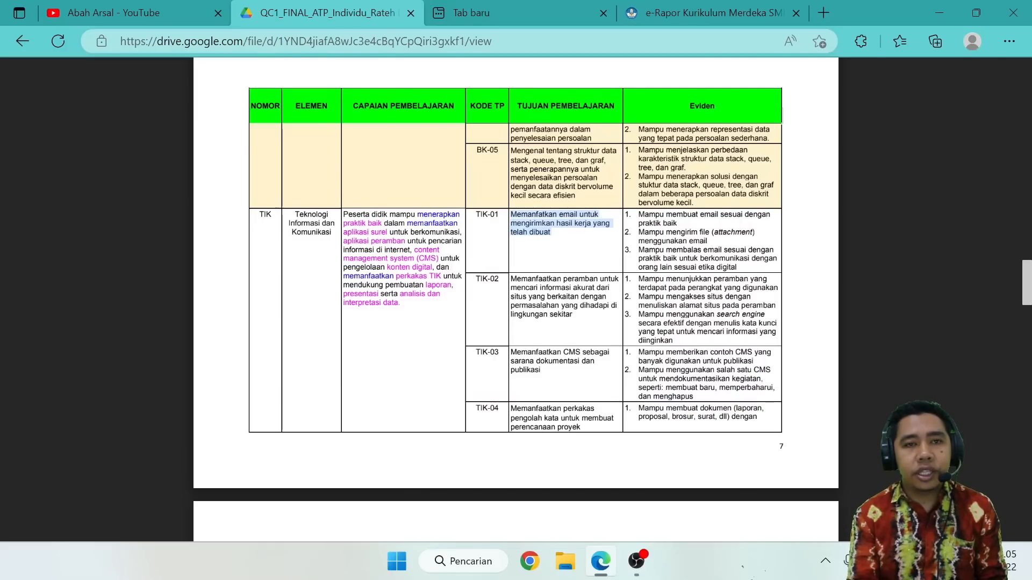
{"action": "left_click", "coordinate": [706, 11]}
{"action": "left_click", "coordinate": [591, 324]}
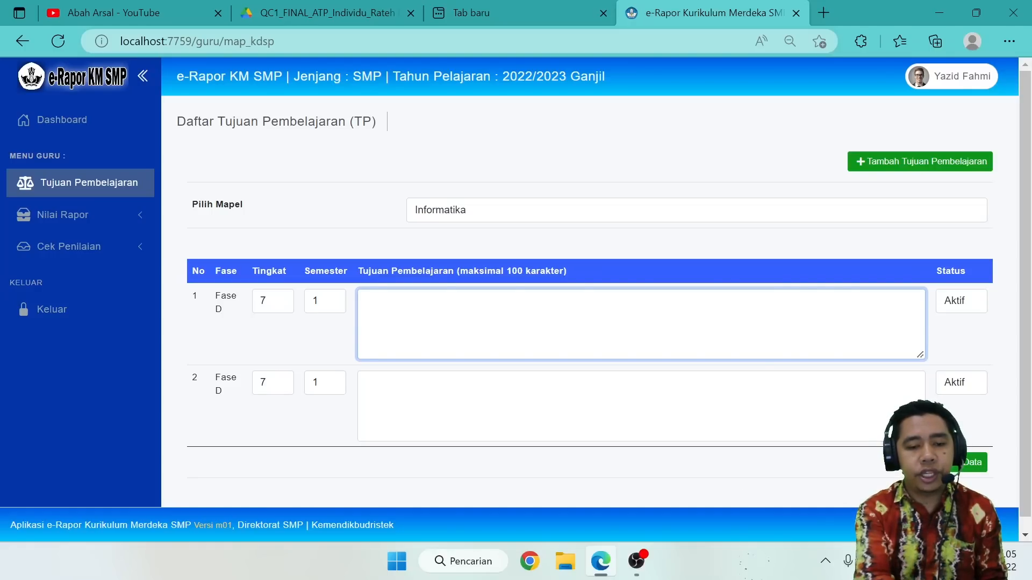
{"action": "key", "text": "ctrl+v"}
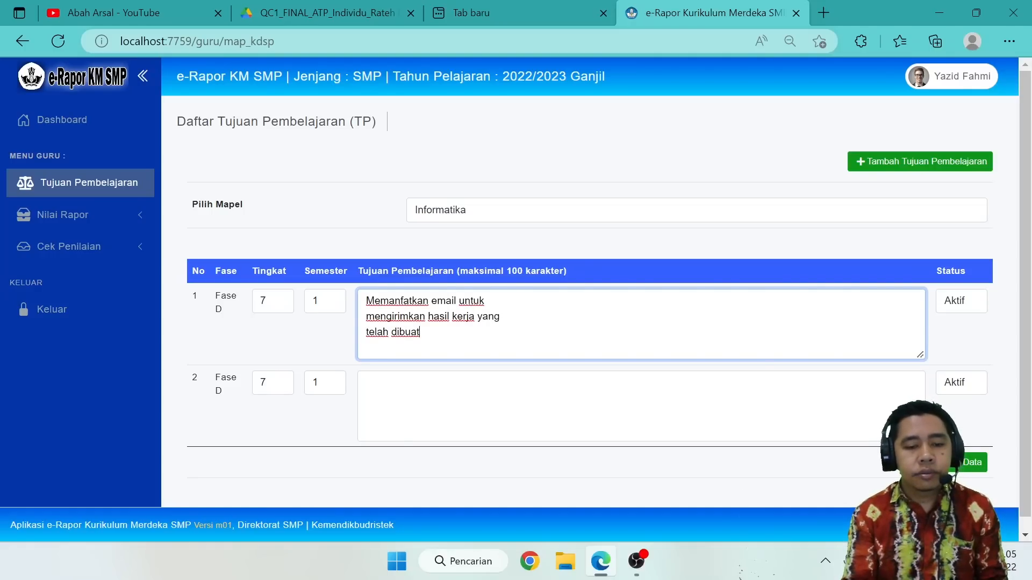
Remove the line breaks so the first objective reads "Memanfatkan email untuk mengirimkan hasil kerja yang telah dibuat" on one line.
{"action": "key", "text": "BackSpace"}
{"action": "left_click", "coordinate": [367, 316]}
{"action": "key", "text": "BackSpace"}
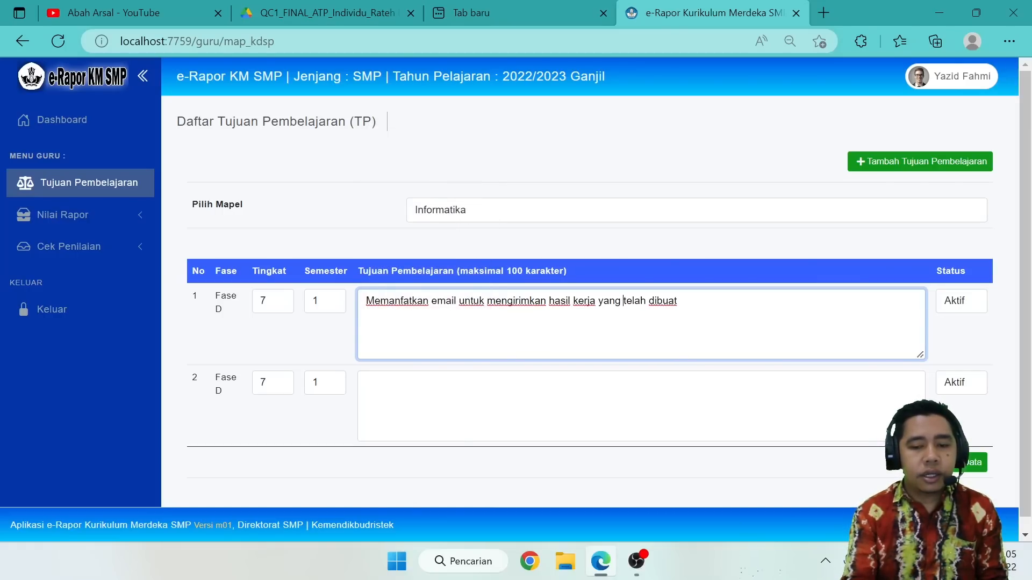
Copy the TIK-03 objective text from the ATP PDF into the second row's Tujuan Pembelajaran in e-Rapor.
{"action": "left_click", "coordinate": [323, 13]}
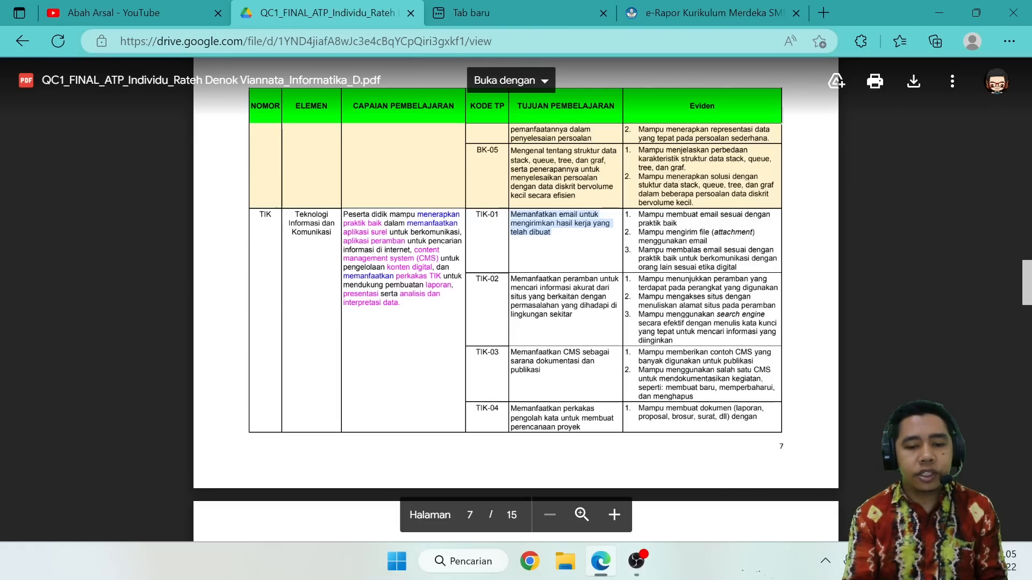
{"action": "left_click", "coordinate": [510, 279]}
{"action": "left_click_drag", "start_coordinate": [511, 352], "coordinate": [543, 371]}
{"action": "right_click", "coordinate": [523, 369]}
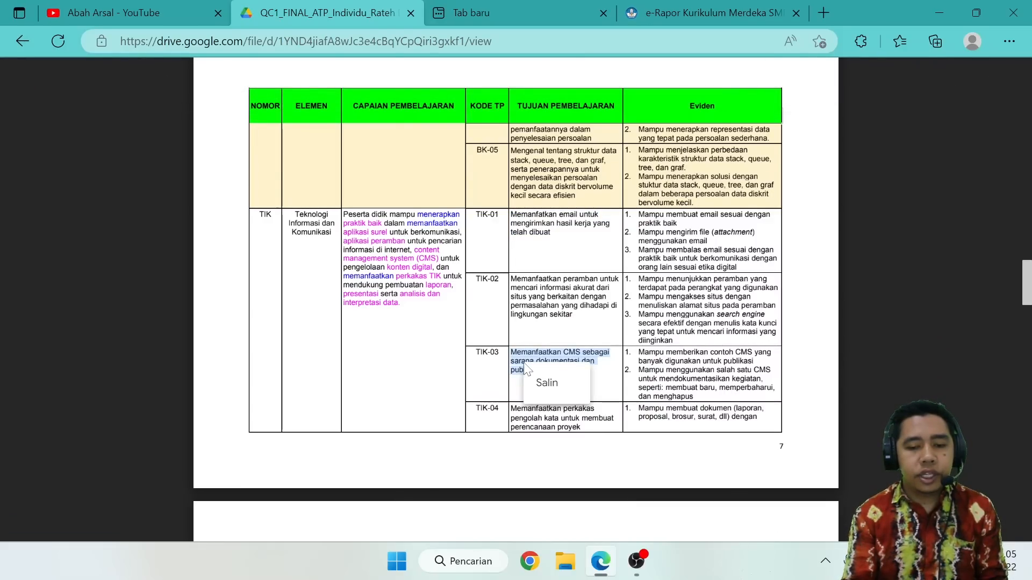
{"action": "left_click", "coordinate": [547, 383]}
{"action": "left_click", "coordinate": [710, 13]}
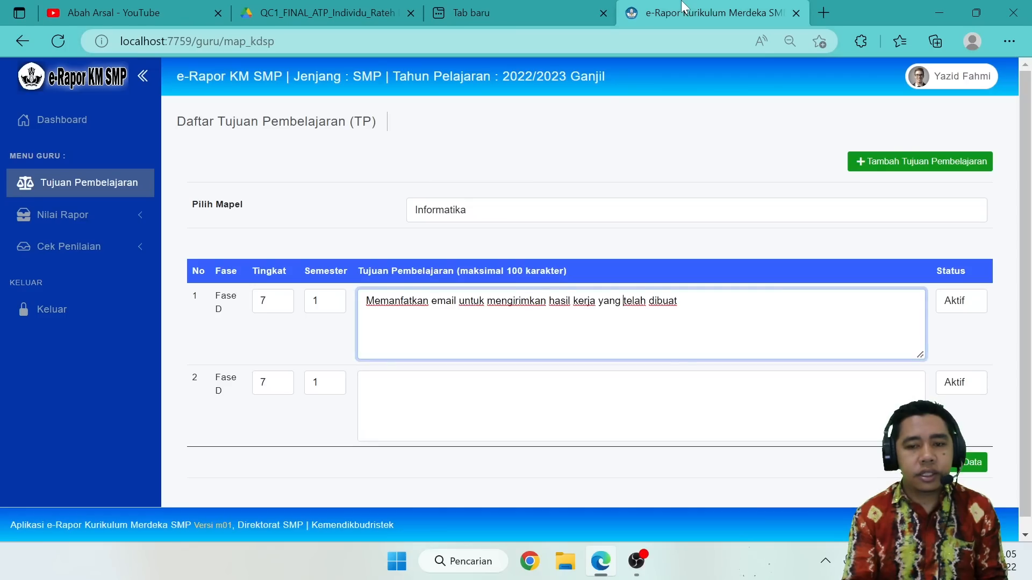
{"action": "left_click", "coordinate": [366, 383]}
{"action": "key", "text": "ctrl+v"}
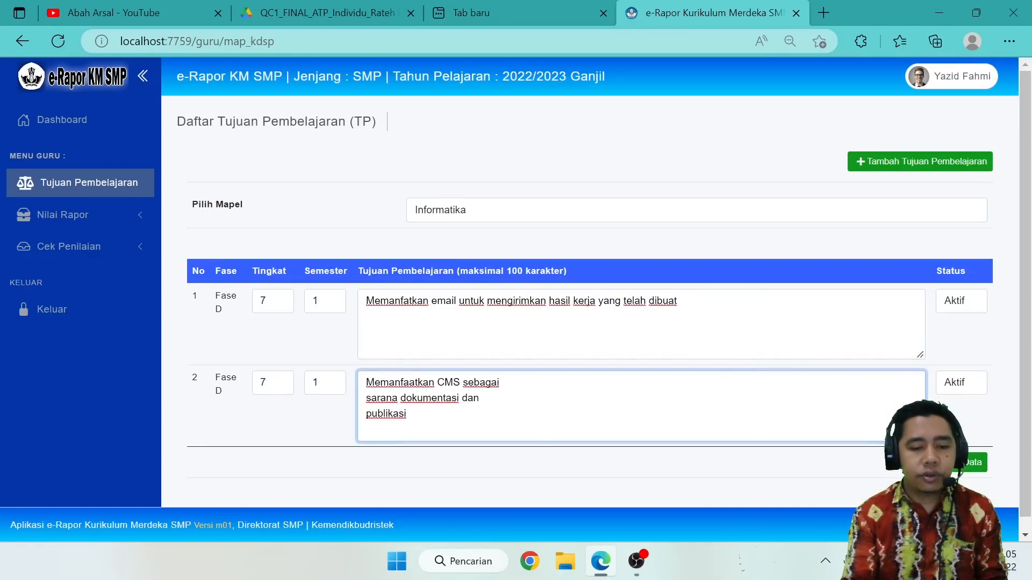
Remove the line breaks so the second objective reads "Memanfaatkan CMS sebagai sarana dokumentasi dan publikasi" on one line.
{"action": "key", "text": "BackSpace"}
{"action": "left_click", "coordinate": [367, 399]}
{"action": "key", "text": "BackSpace"}
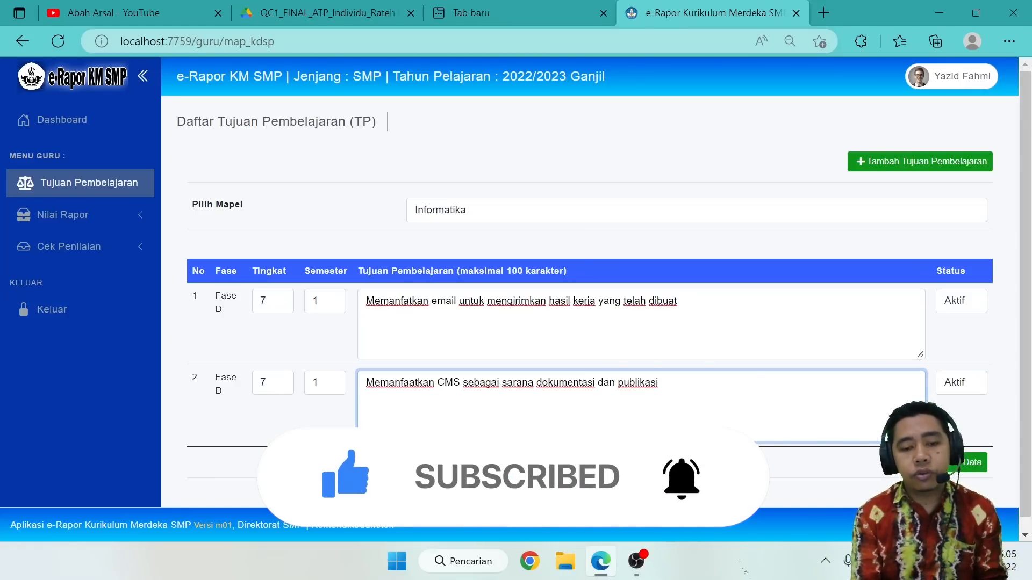
Generate 1 additional blank learning objective entry for the subject Informatika.
{"action": "left_click", "coordinate": [917, 166]}
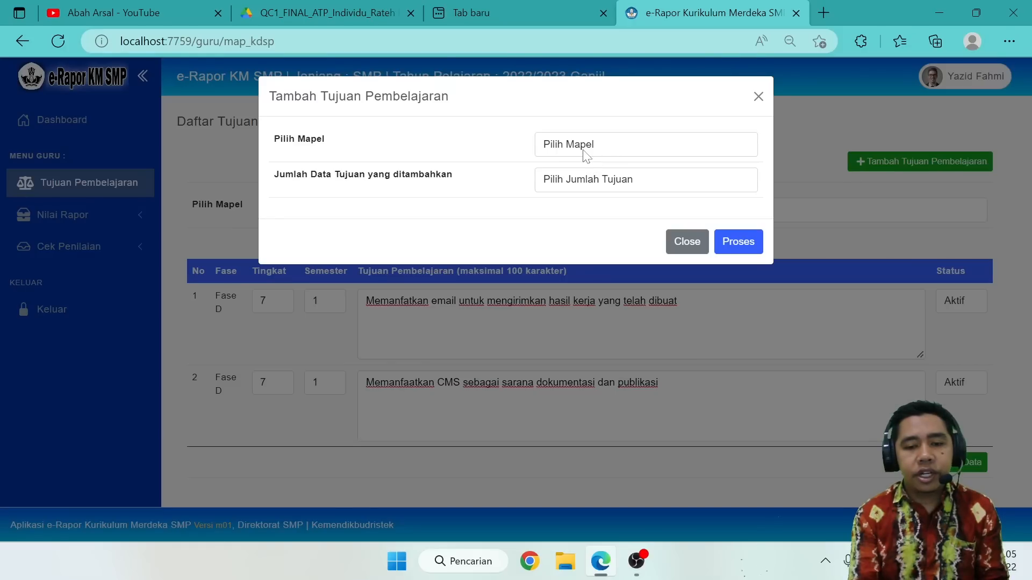
{"action": "left_click", "coordinate": [585, 155]}
{"action": "left_click", "coordinate": [573, 193]}
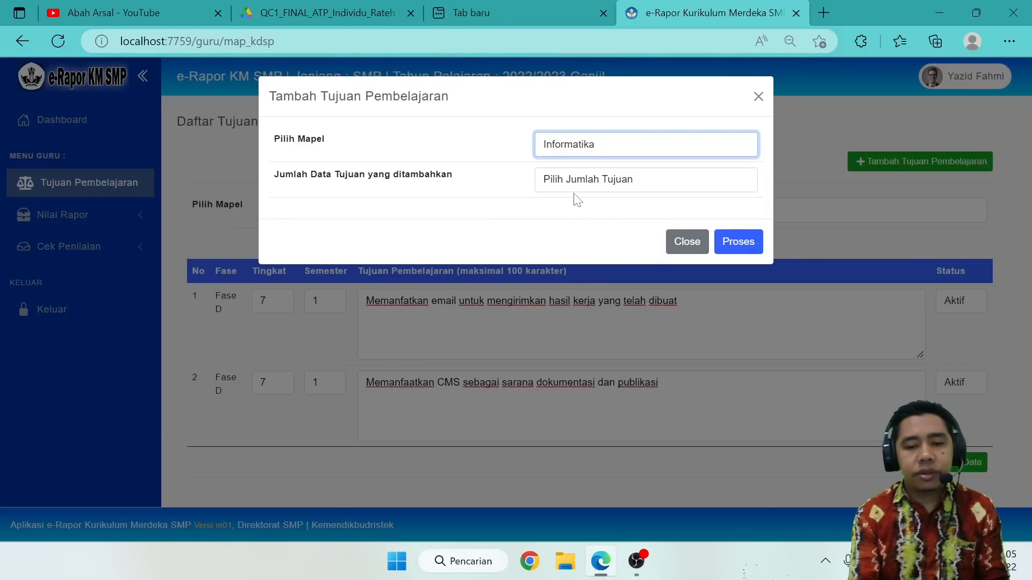
{"action": "left_click", "coordinate": [612, 185]}
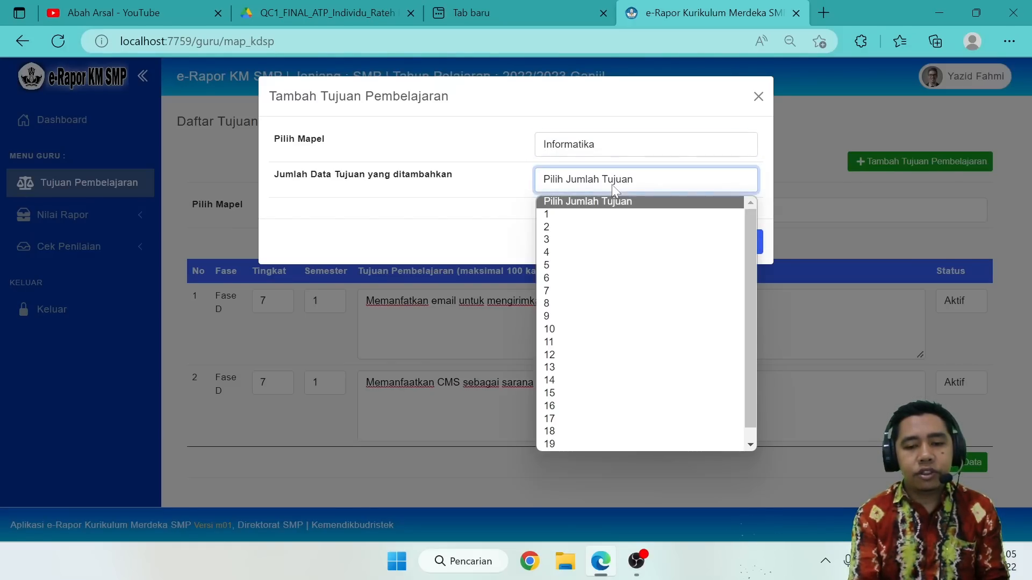
{"action": "left_click", "coordinate": [561, 215]}
{"action": "left_click", "coordinate": [727, 251]}
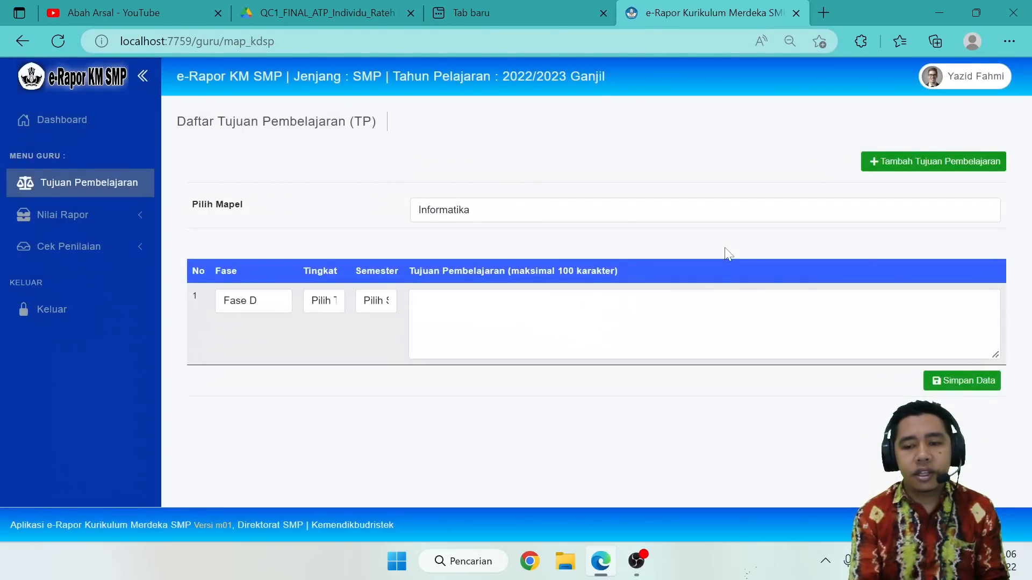
Generate 3 additional blank learning objective entries for the subject Informatika.
{"action": "left_click", "coordinate": [940, 160]}
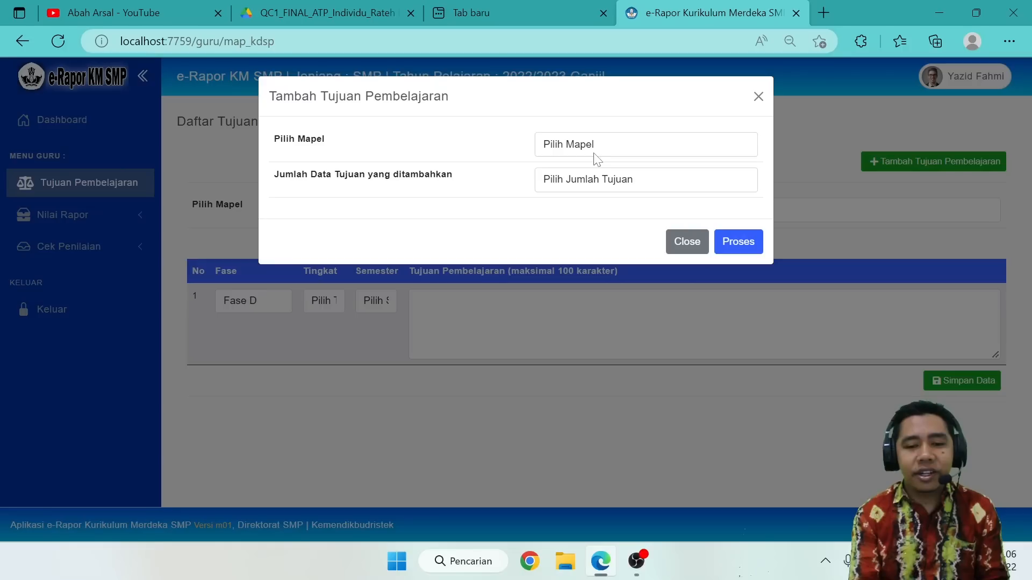
{"action": "left_click", "coordinate": [593, 152]}
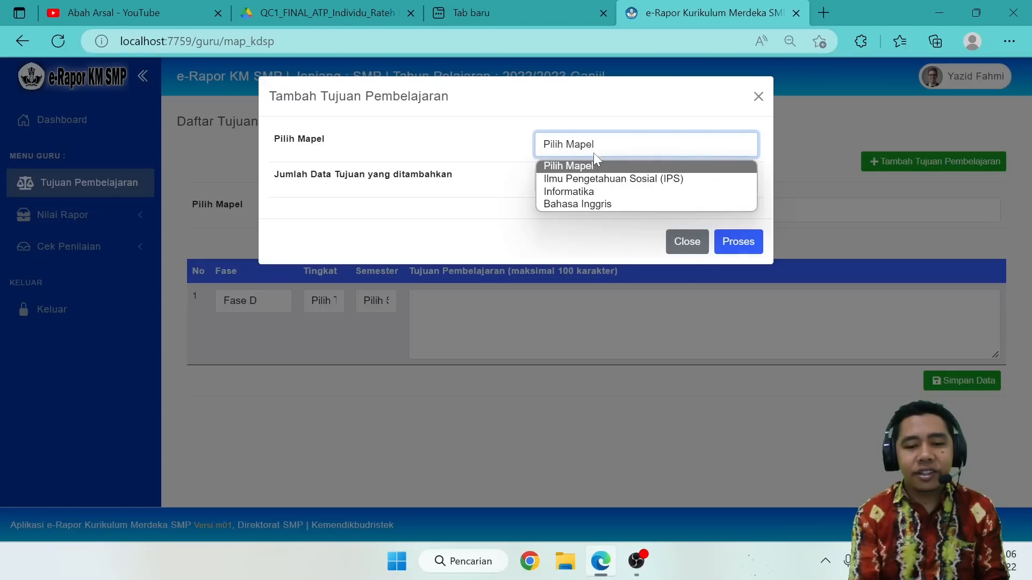
{"action": "left_click", "coordinate": [563, 190]}
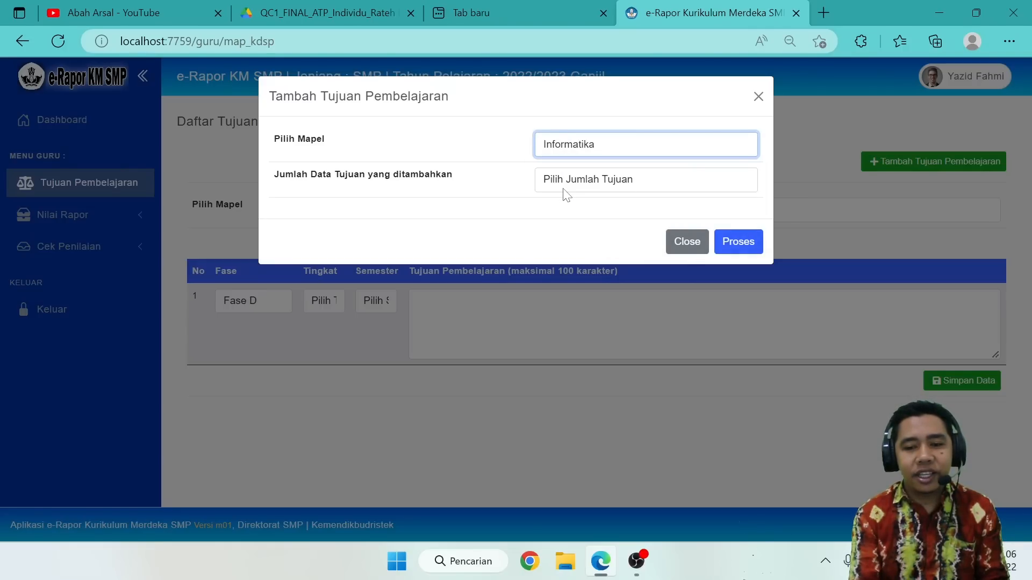
{"action": "left_click", "coordinate": [622, 183]}
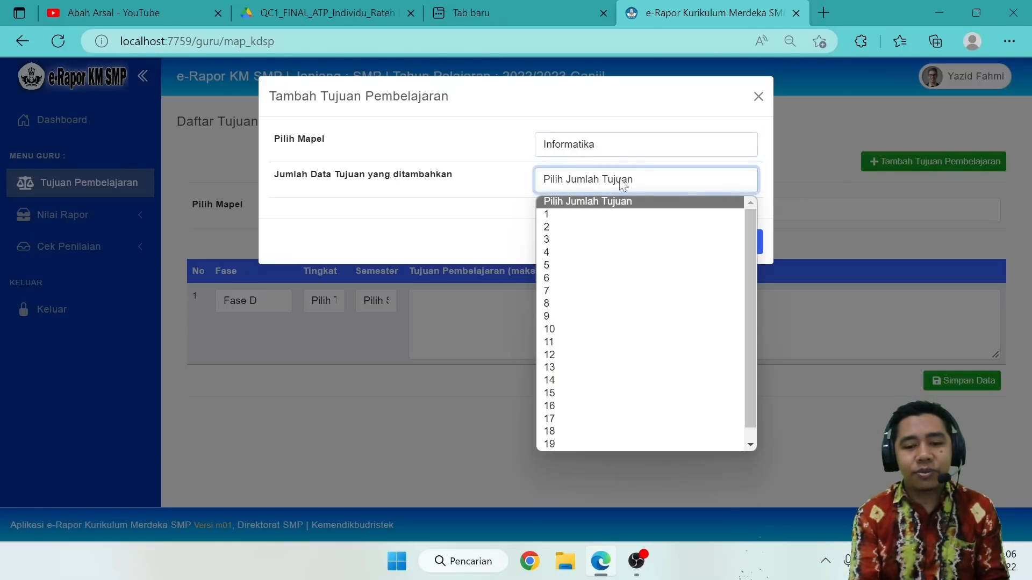
{"action": "left_click", "coordinate": [569, 239]}
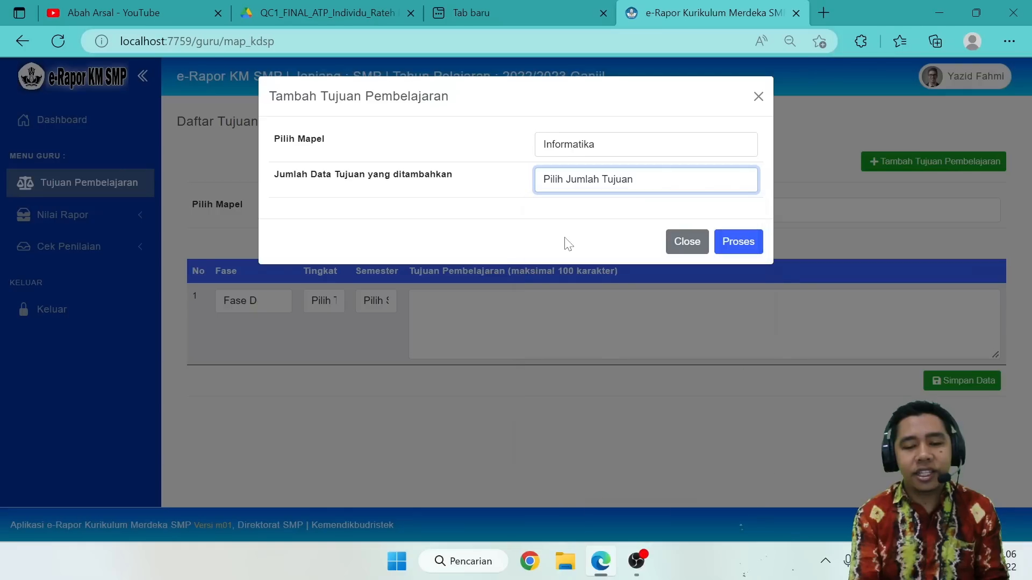
{"action": "left_click", "coordinate": [734, 254]}
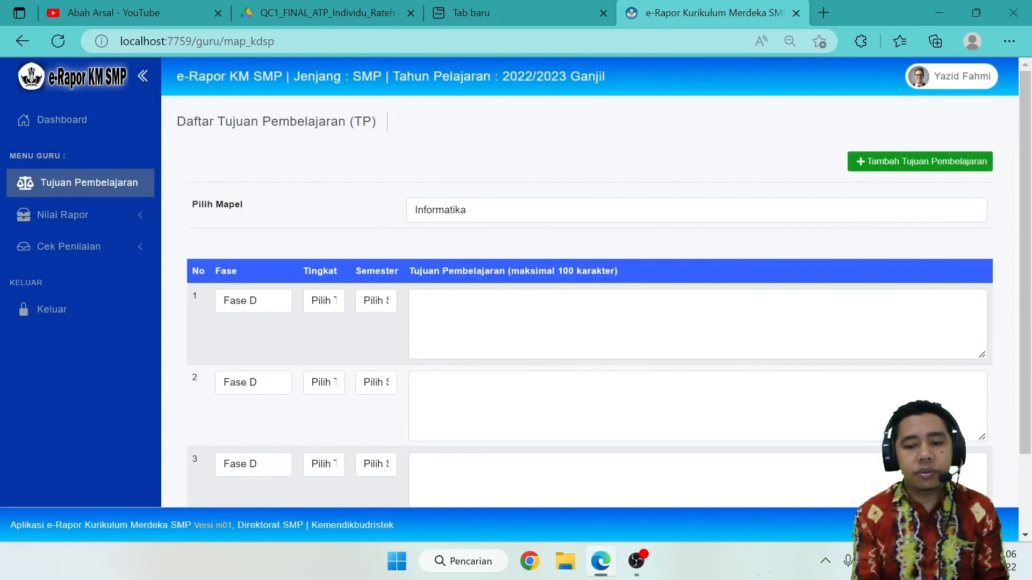
Set the first new entry to Fase D, Tingkat 7 and Semester 1, and the second new entry's Tingkat to 7.
{"action": "scroll", "coordinate": [591, 322], "scroll_direction": "down", "scroll_amount": 2}
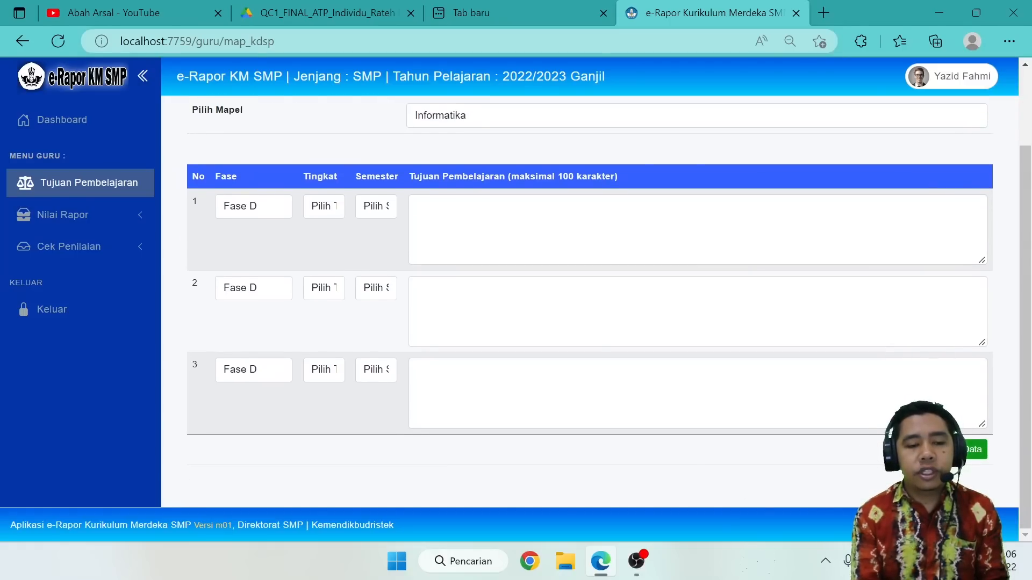
{"action": "left_click", "coordinate": [260, 212]}
{"action": "left_click", "coordinate": [259, 208]}
{"action": "left_click", "coordinate": [325, 211]}
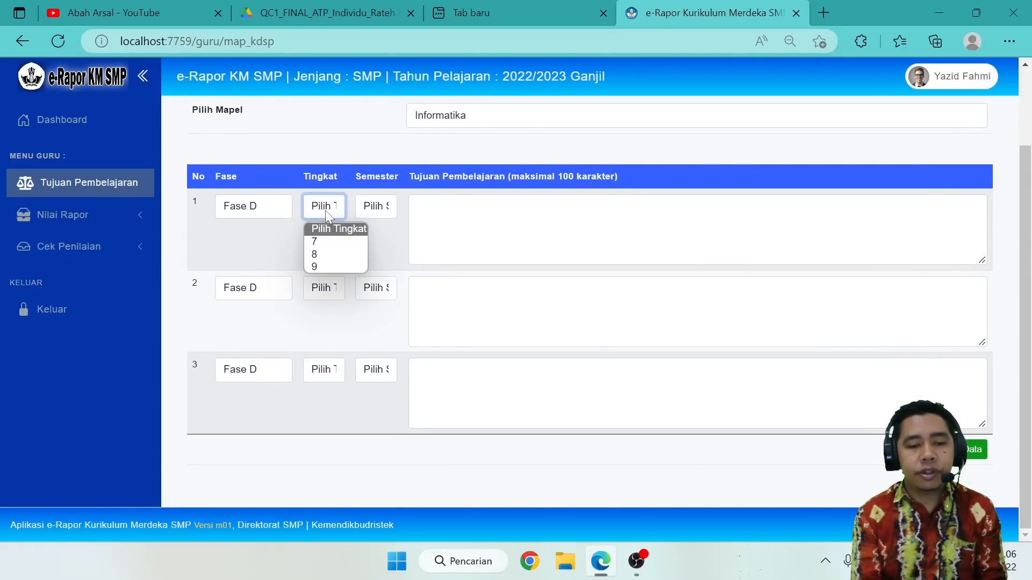
{"action": "left_click", "coordinate": [324, 241]}
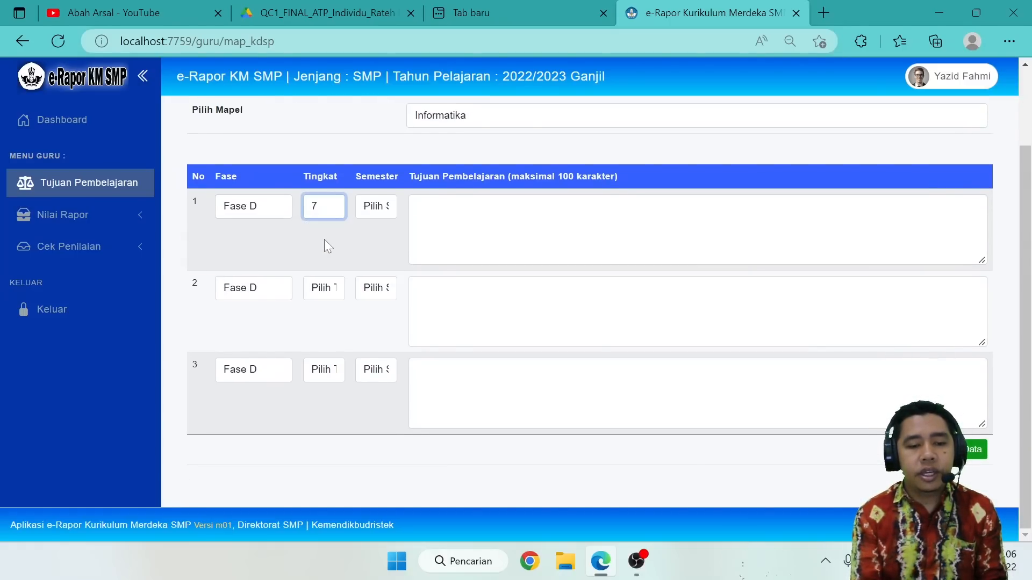
{"action": "left_click", "coordinate": [370, 216]}
{"action": "left_click", "coordinate": [377, 240]}
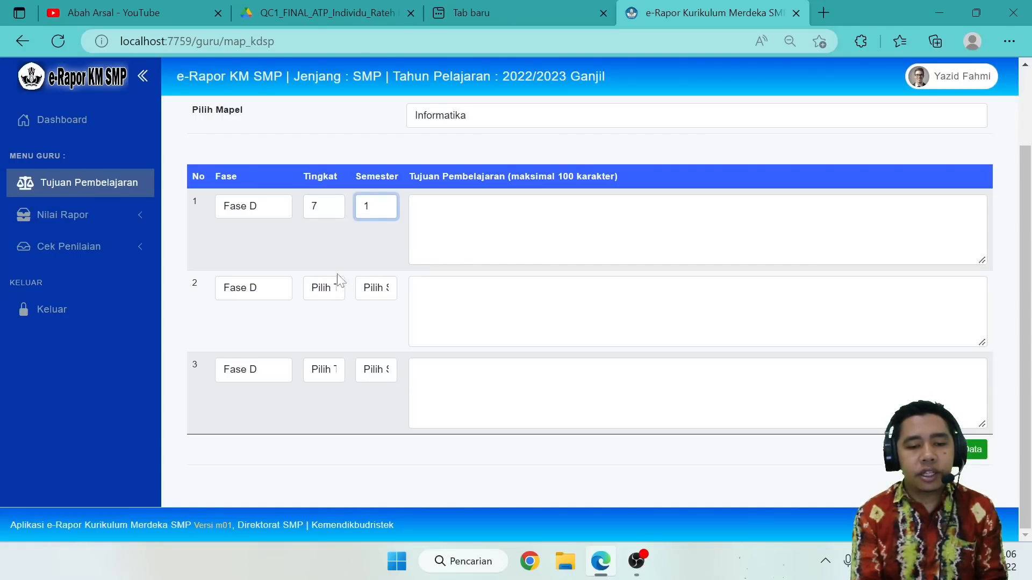
{"action": "left_click", "coordinate": [330, 288]}
{"action": "left_click", "coordinate": [321, 318]}
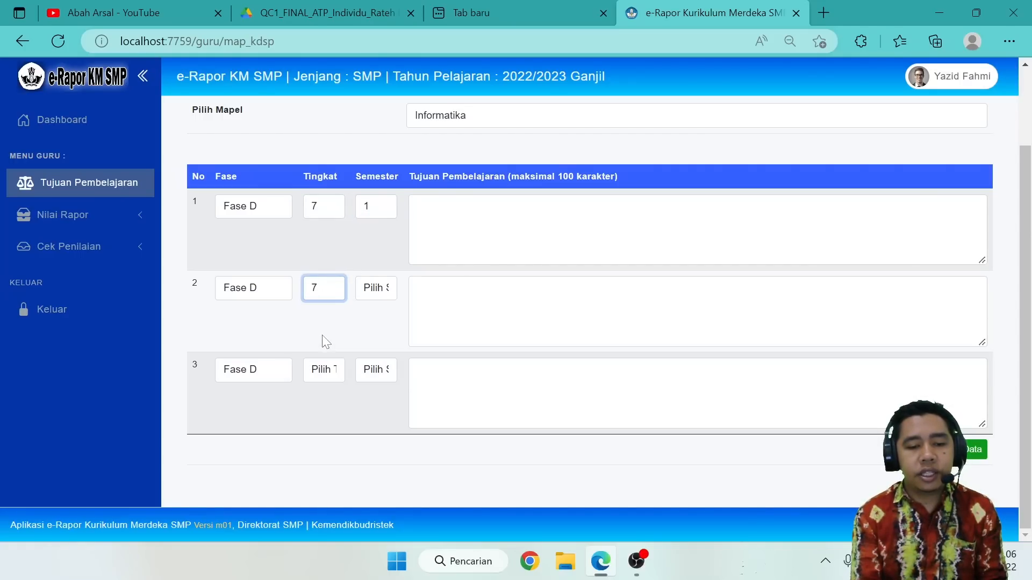
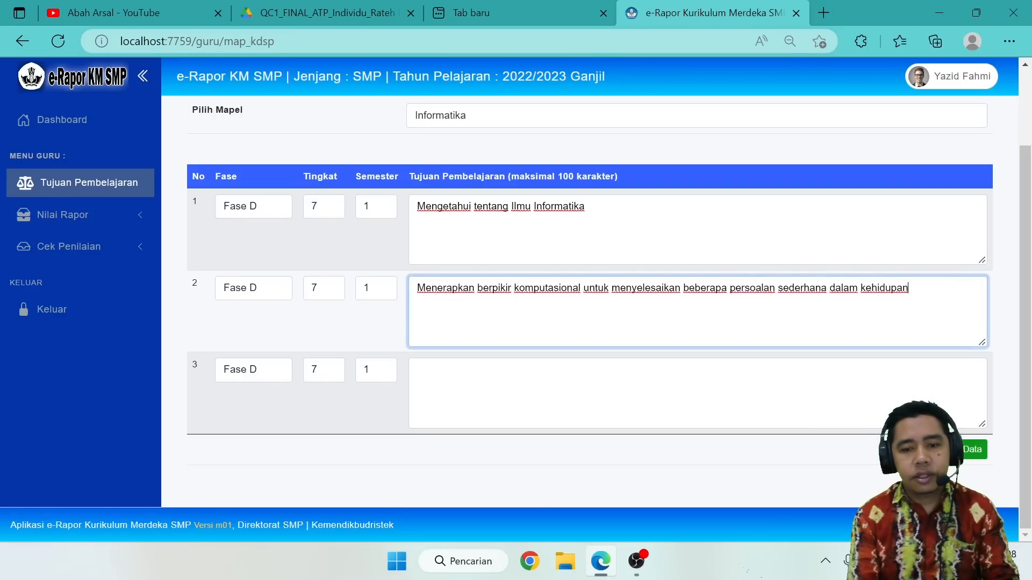
Enter "Memanfatkan email untuk mengirimkan hasil kerja yang telah dibuat" on one line as the third learning objective and save the entries.
{"action": "type", "text": "Memanfaatkan email untuk mengirimkan hasil kerja yang telah dibuat"}
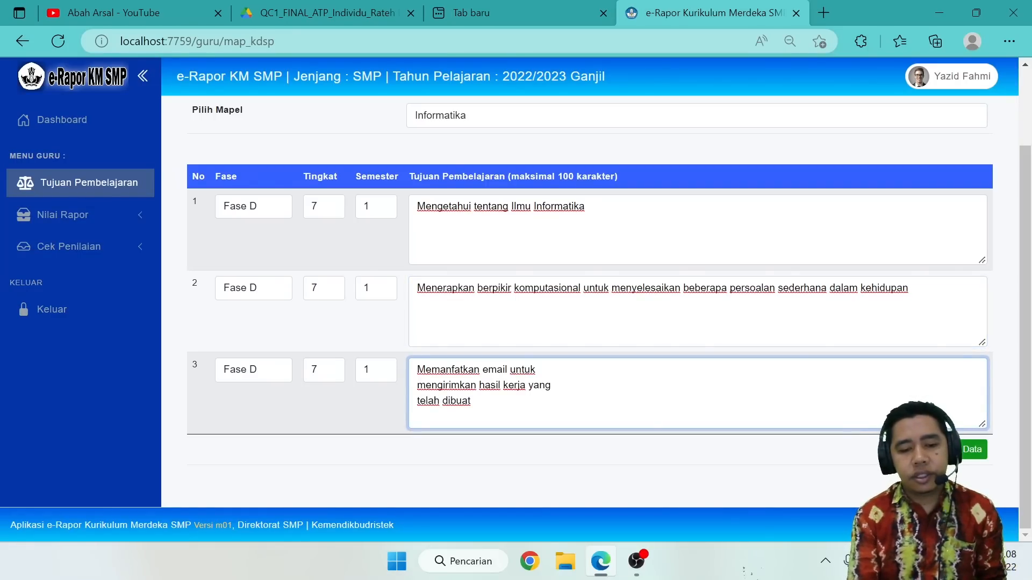
{"action": "left_click", "coordinate": [417, 385]}
{"action": "key", "text": "BackSpace"}
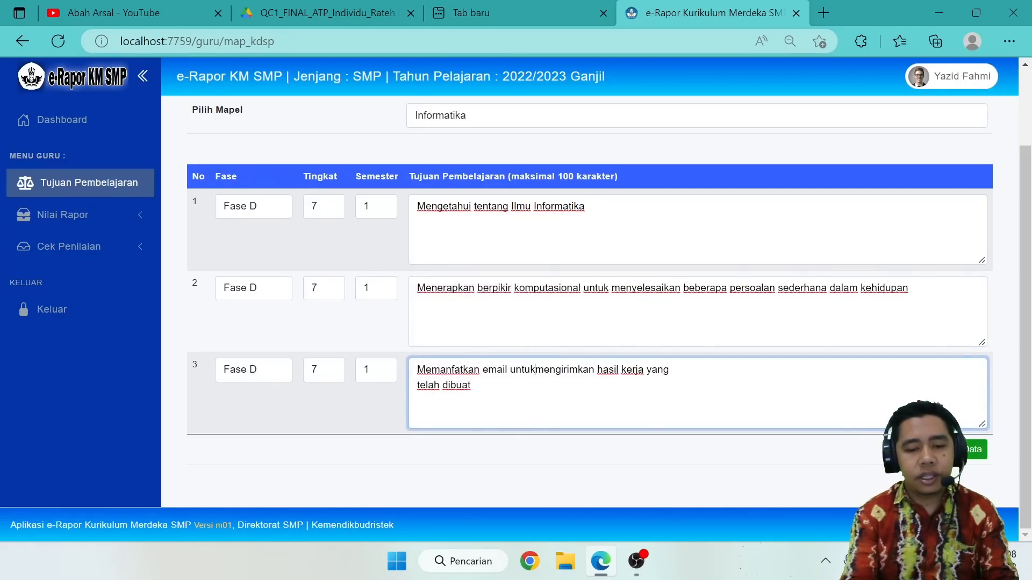
{"action": "left_click", "coordinate": [416, 388]}
{"action": "key", "text": "BackSpace"}
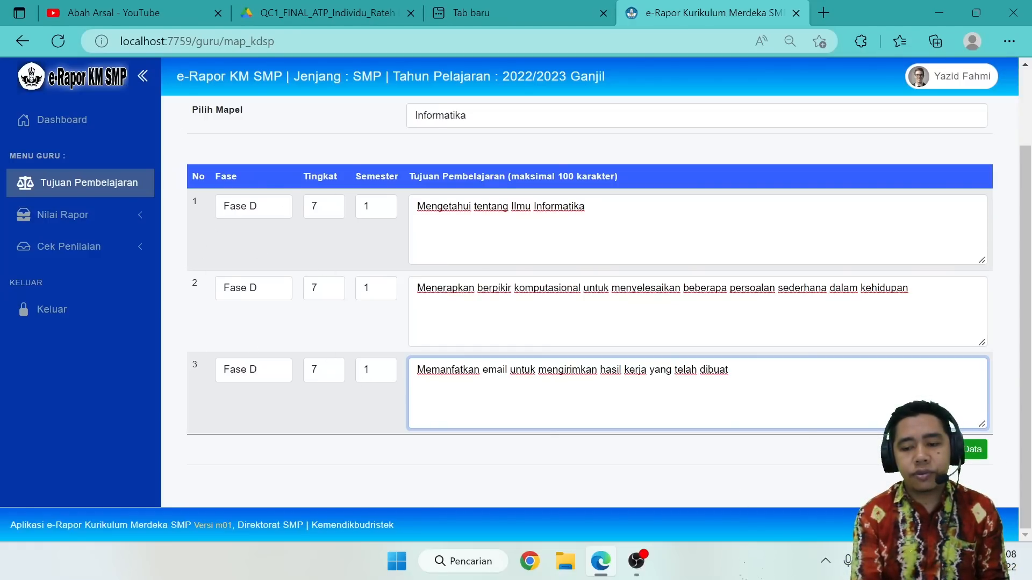
{"action": "left_click", "coordinate": [951, 450]}
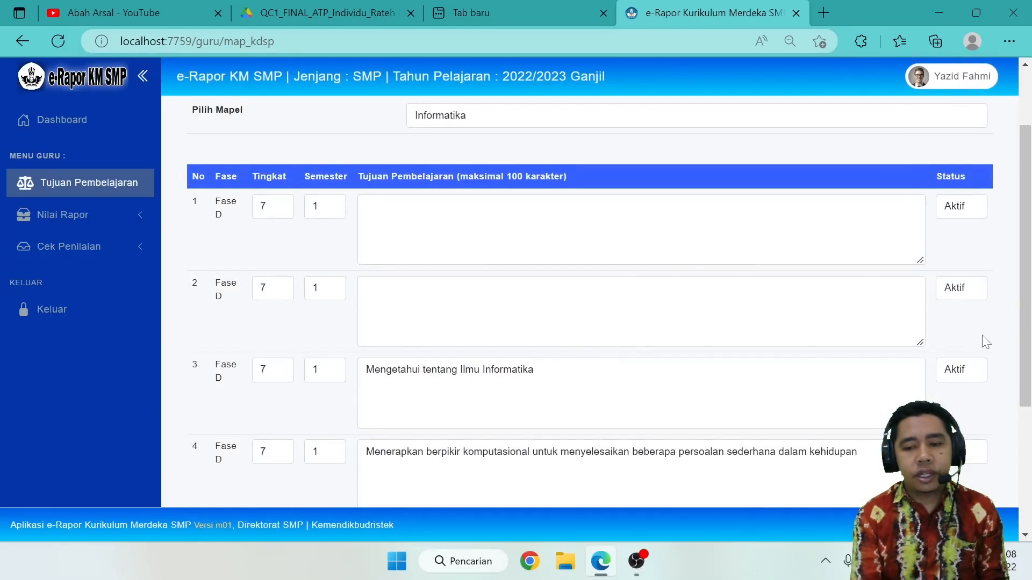
Review the saved Informatika learning objectives, checking for blank entries and each entry's status.
{"action": "scroll", "coordinate": [985, 341], "scroll_direction": "down", "scroll_amount": 3}
{"action": "scroll", "coordinate": [985, 342], "scroll_direction": "up", "scroll_amount": 3}
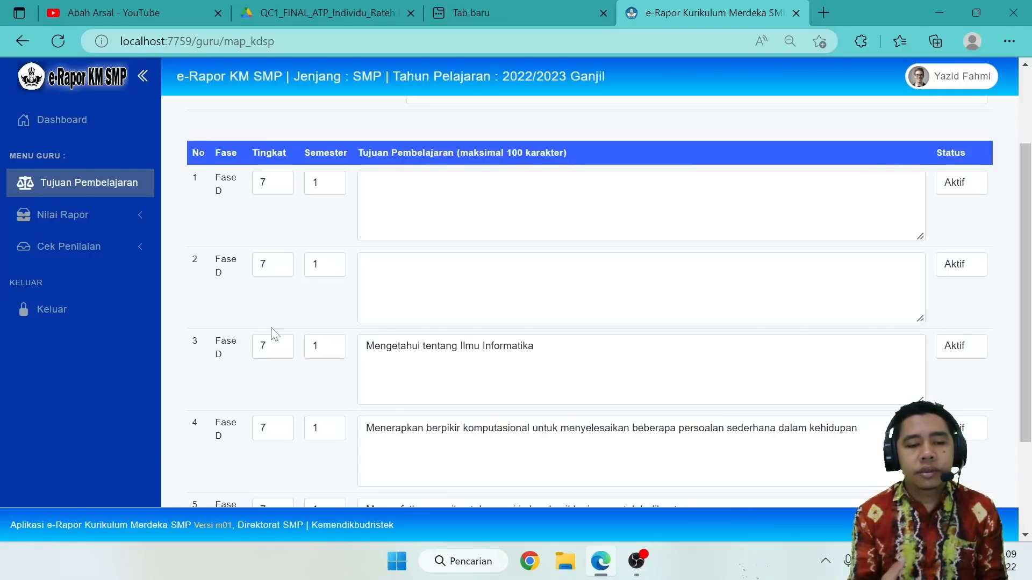
{"action": "scroll", "coordinate": [273, 333], "scroll_direction": "up", "scroll_amount": 1}
{"action": "scroll", "coordinate": [273, 333], "scroll_direction": "down", "scroll_amount": 3}
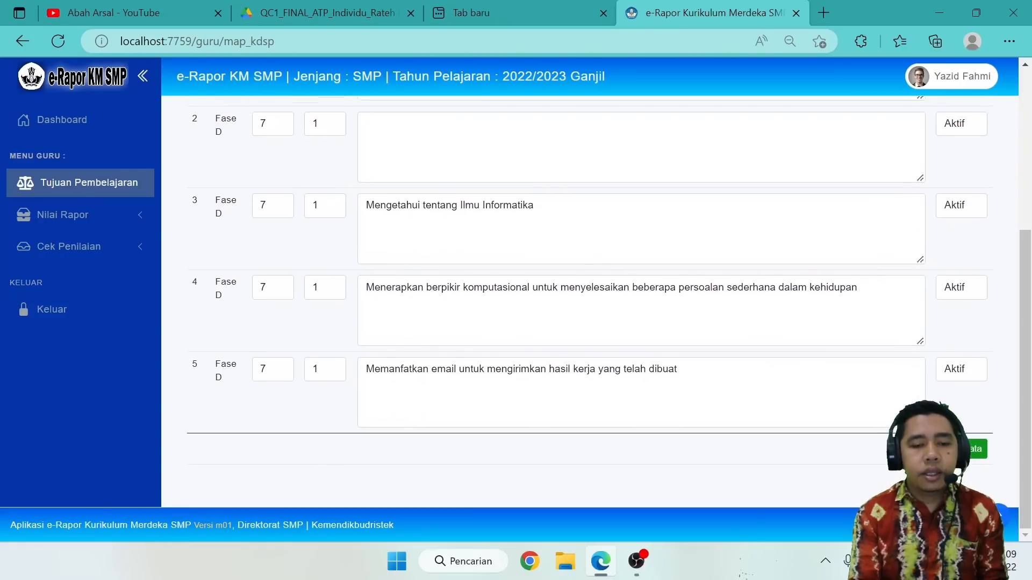
{"action": "scroll", "coordinate": [590, 302], "scroll_direction": "up", "scroll_amount": 3}
{"action": "left_click", "coordinate": [367, 198]}
{"action": "scroll", "coordinate": [589, 301], "scroll_direction": "up", "scroll_amount": 2}
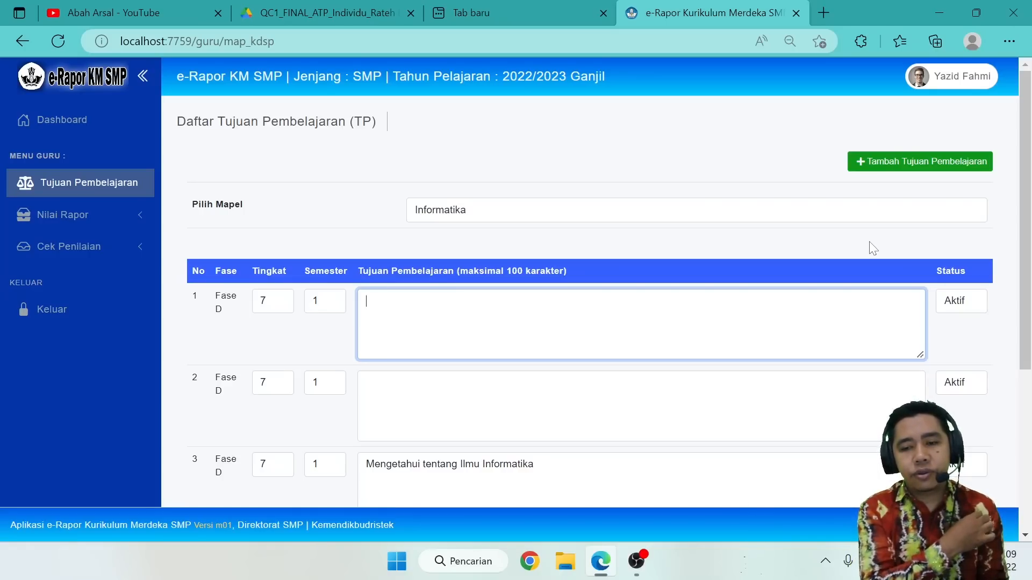
{"action": "scroll", "coordinate": [871, 247], "scroll_direction": "down", "scroll_amount": 5}
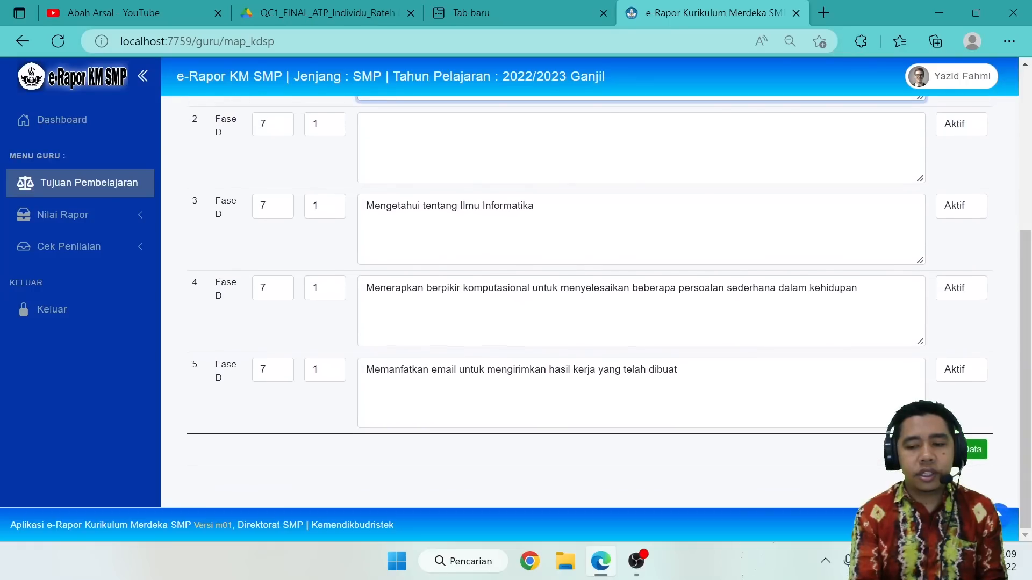
{"action": "scroll", "coordinate": [963, 301], "scroll_direction": "up", "scroll_amount": 2}
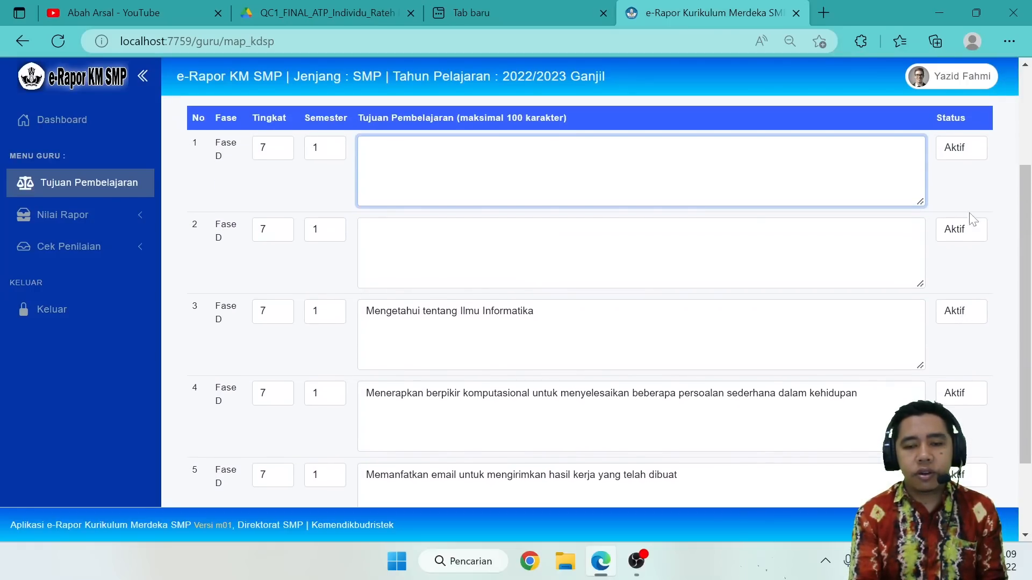
Set the status of the two blank learning objectives, entries 1 and 2, to Tidak Aktif and save the list.
{"action": "left_click", "coordinate": [968, 149]}
{"action": "left_click", "coordinate": [965, 182]}
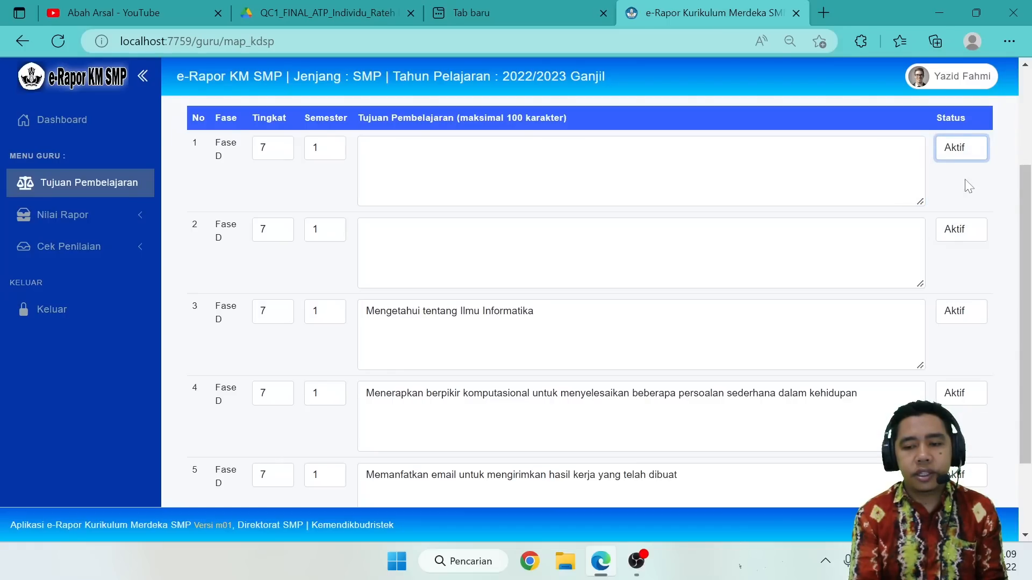
{"action": "left_click", "coordinate": [966, 229]}
{"action": "left_click", "coordinate": [949, 266]}
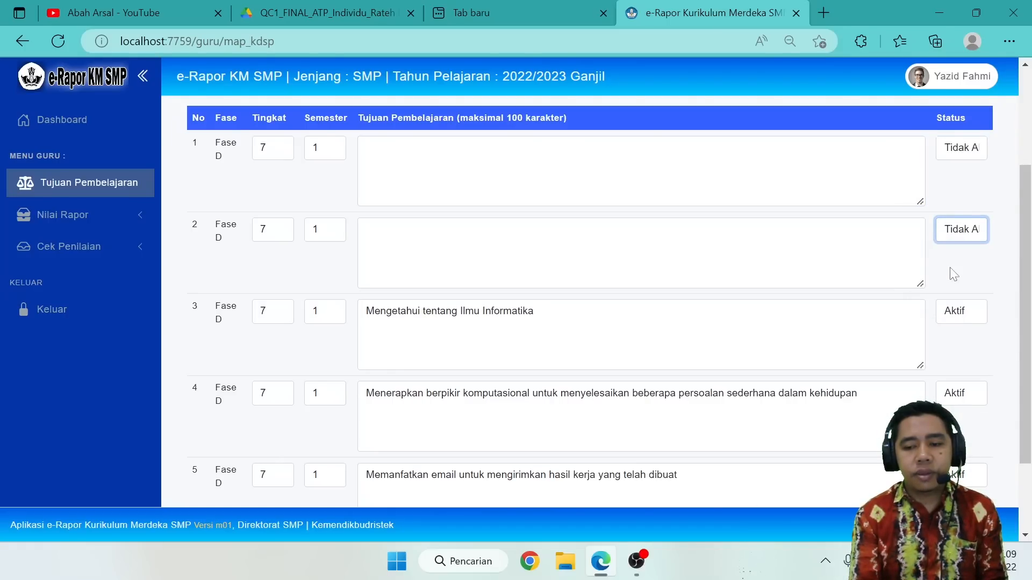
{"action": "scroll", "coordinate": [962, 398], "scroll_direction": "down", "scroll_amount": 2}
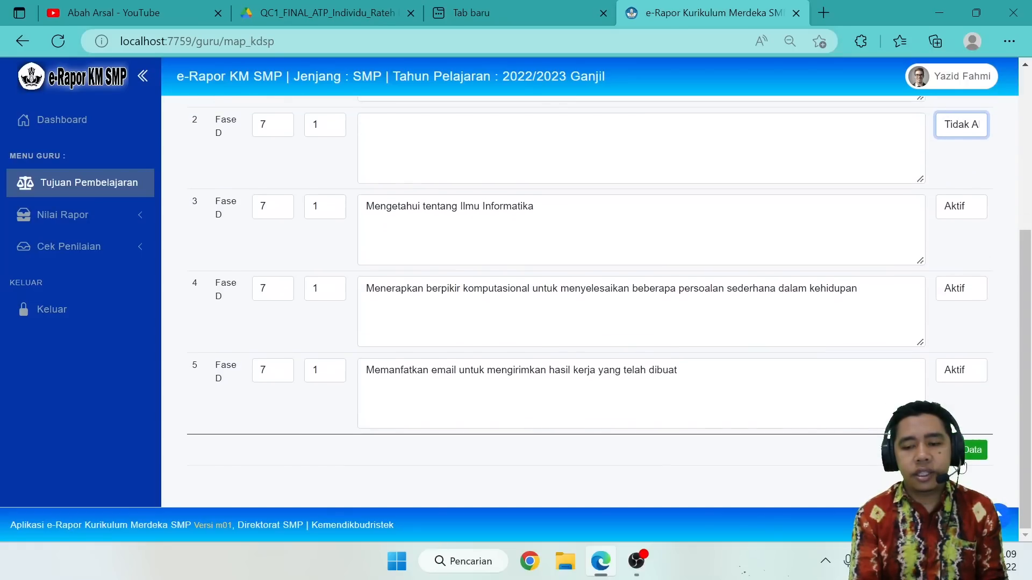
{"action": "left_click", "coordinate": [962, 454]}
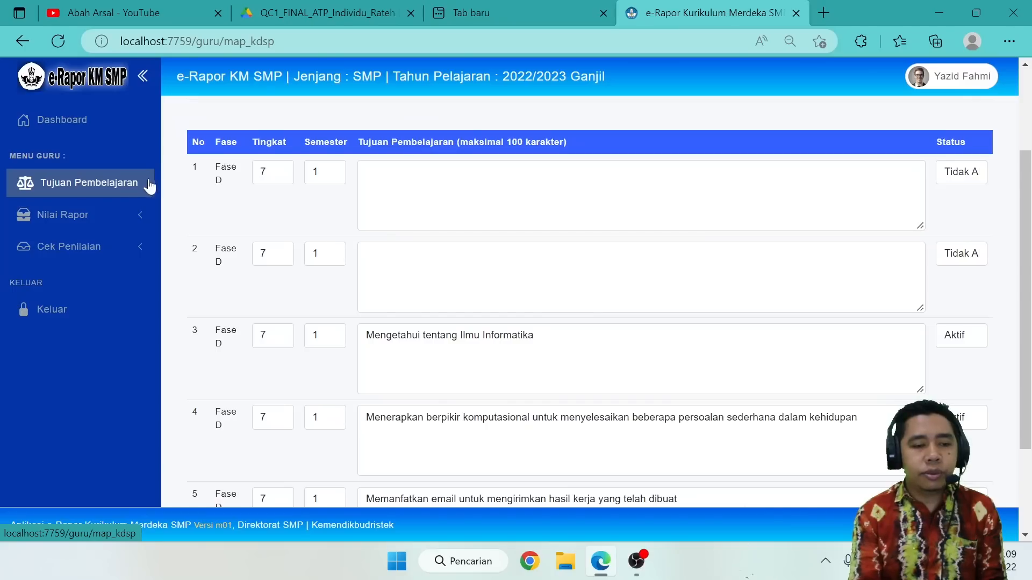
Open the report grade entry page for Kelas 7A, subject Informatika, Semester 1.
{"action": "left_click", "coordinate": [86, 214]}
{"action": "left_click", "coordinate": [79, 249]}
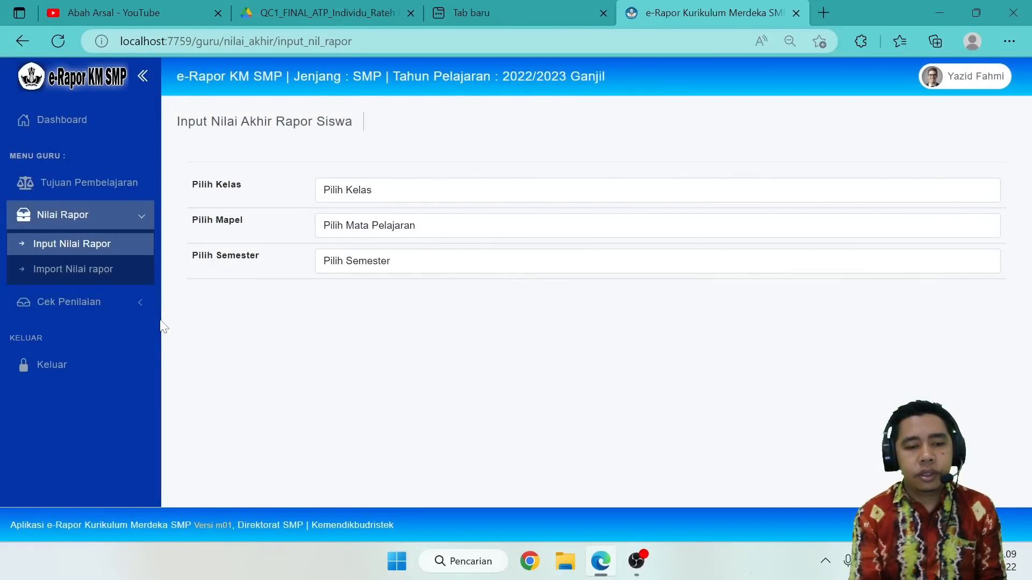
{"action": "left_click", "coordinate": [365, 192]}
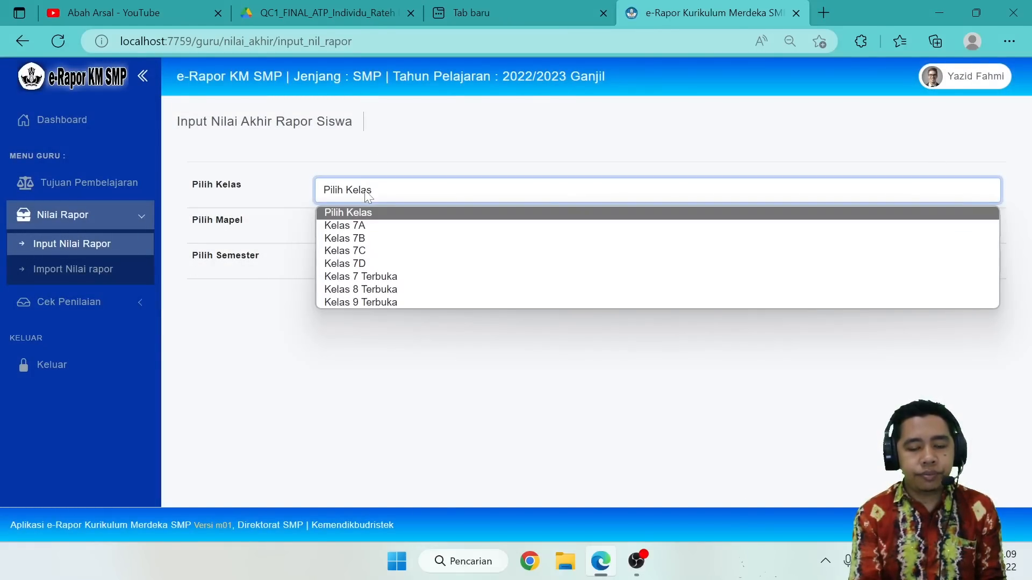
{"action": "left_click", "coordinate": [354, 230]}
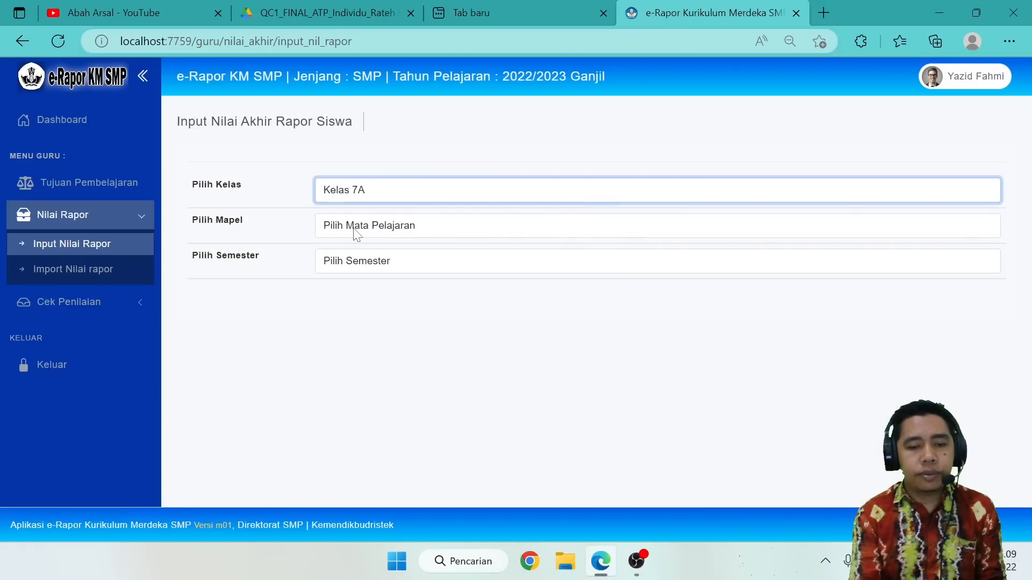
{"action": "left_click", "coordinate": [353, 228]}
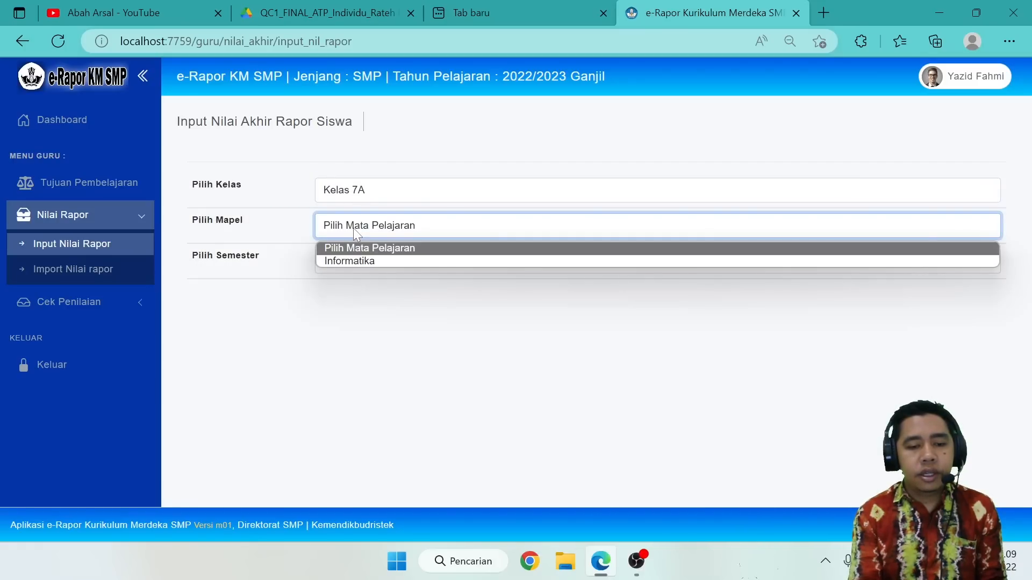
{"action": "left_click", "coordinate": [349, 260]}
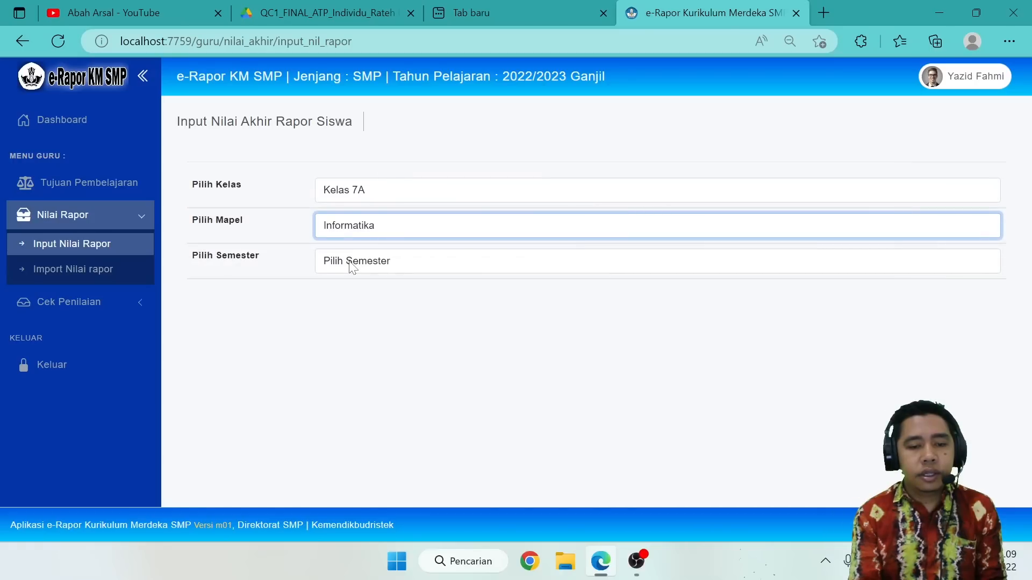
{"action": "left_click", "coordinate": [350, 262]}
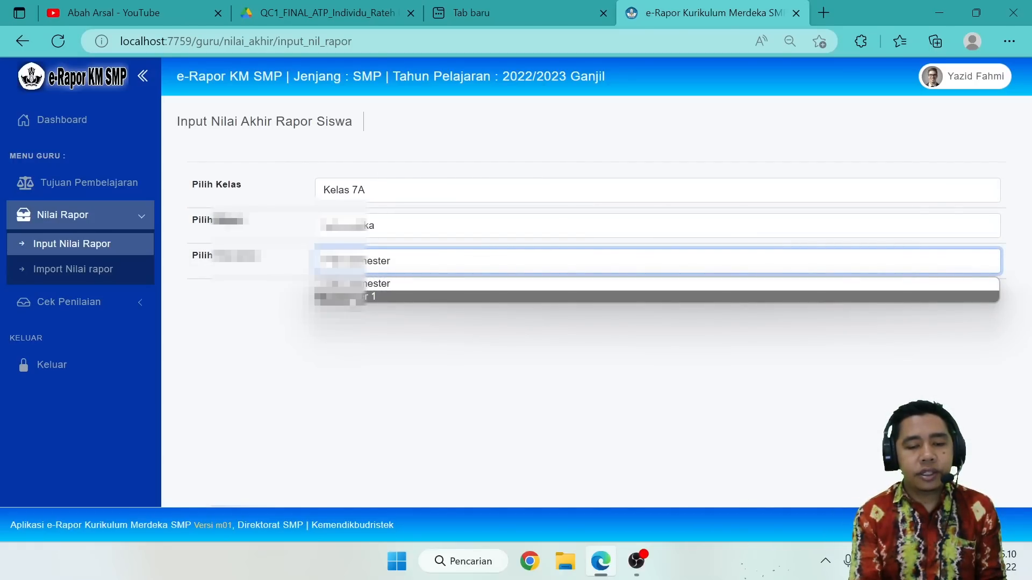
{"action": "left_click", "coordinate": [344, 296]}
Enter report grades of 80 for student 2 and 70 for student 3.
{"action": "scroll", "coordinate": [355, 304], "scroll_direction": "down", "scroll_amount": 3}
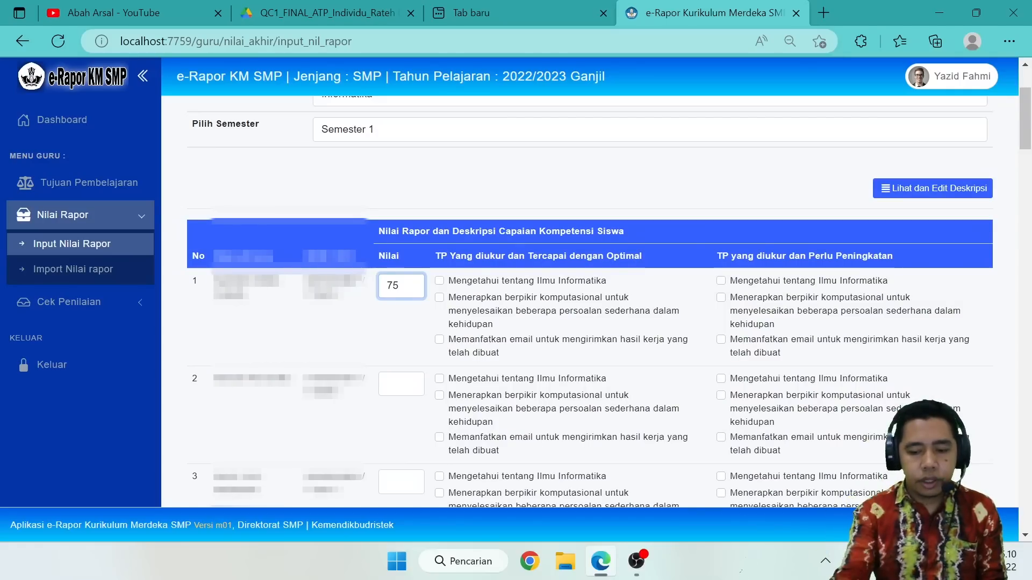
{"action": "left_click", "coordinate": [404, 384]}
{"action": "type", "text": "80"}
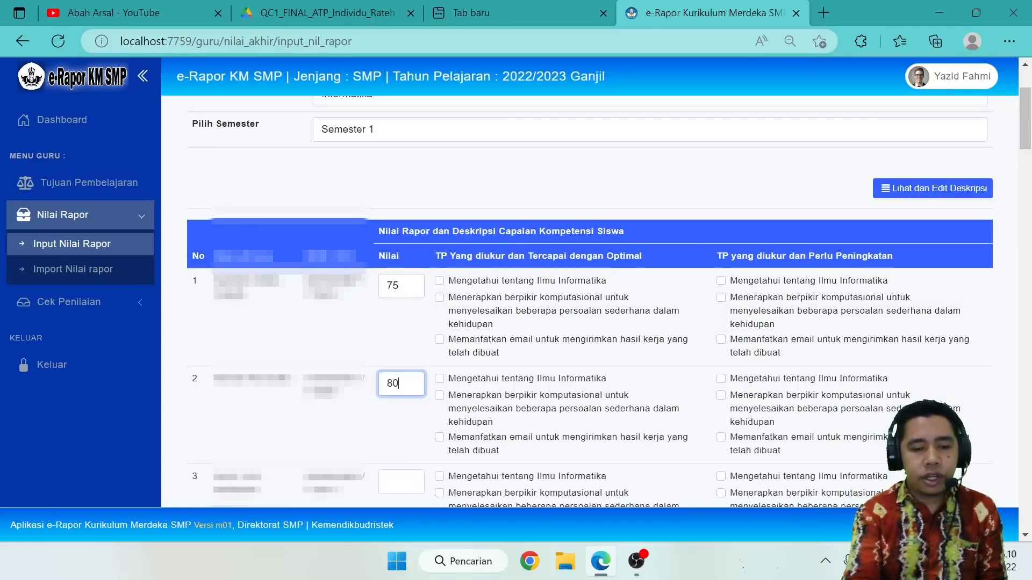
{"action": "left_click", "coordinate": [402, 481]}
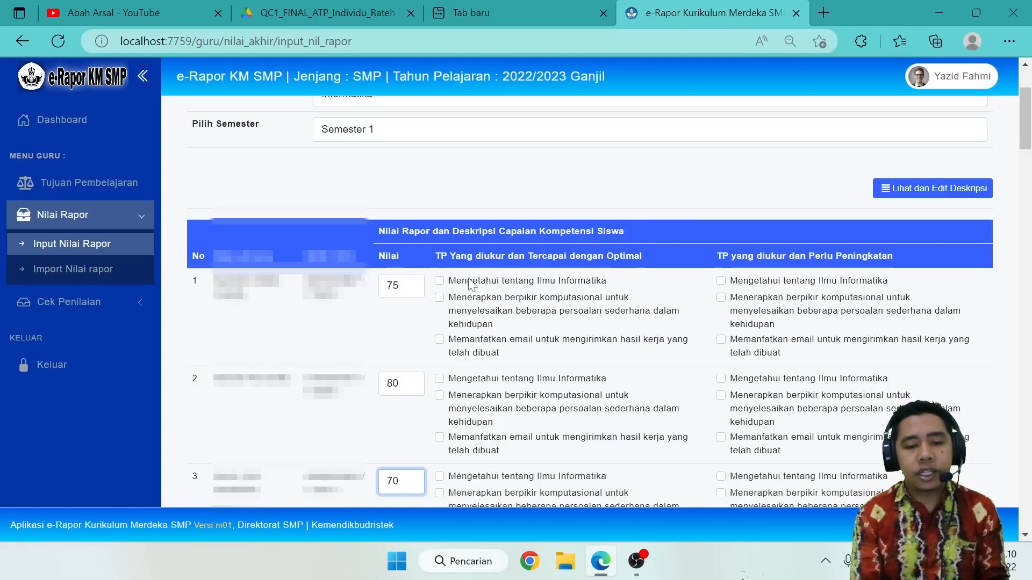
For student 1, mark the Ilmu Informatika and berpikir komputasional objectives as optimally achieved and the email objective as needing improvement.
{"action": "left_click", "coordinate": [441, 281]}
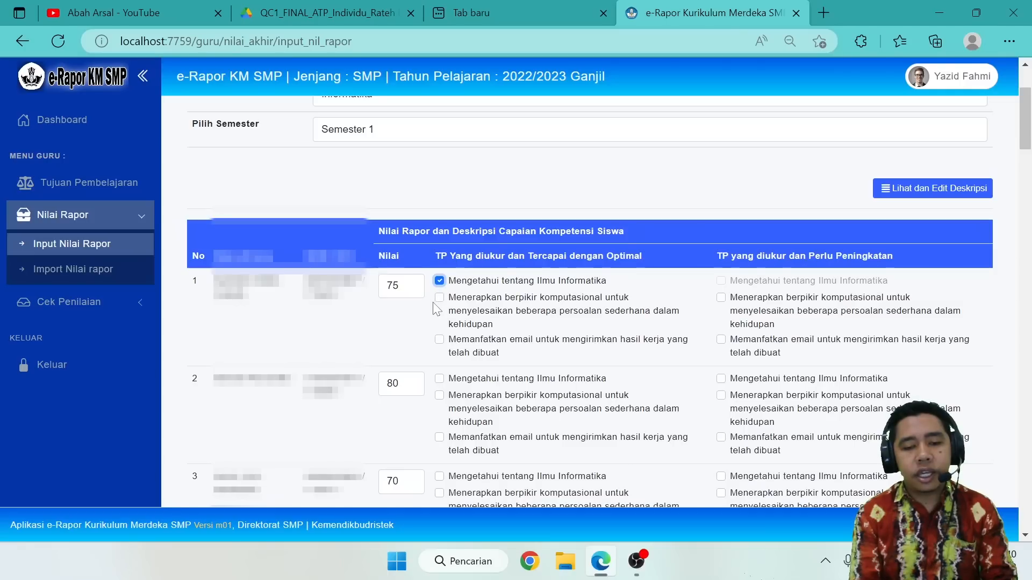
{"action": "left_click", "coordinate": [440, 298]}
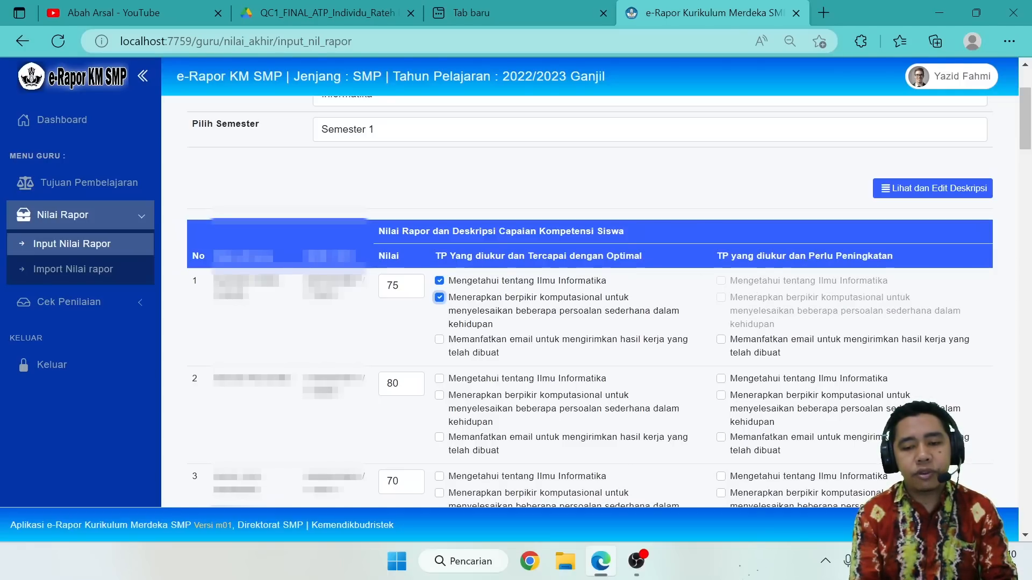
{"action": "left_click", "coordinate": [721, 339]}
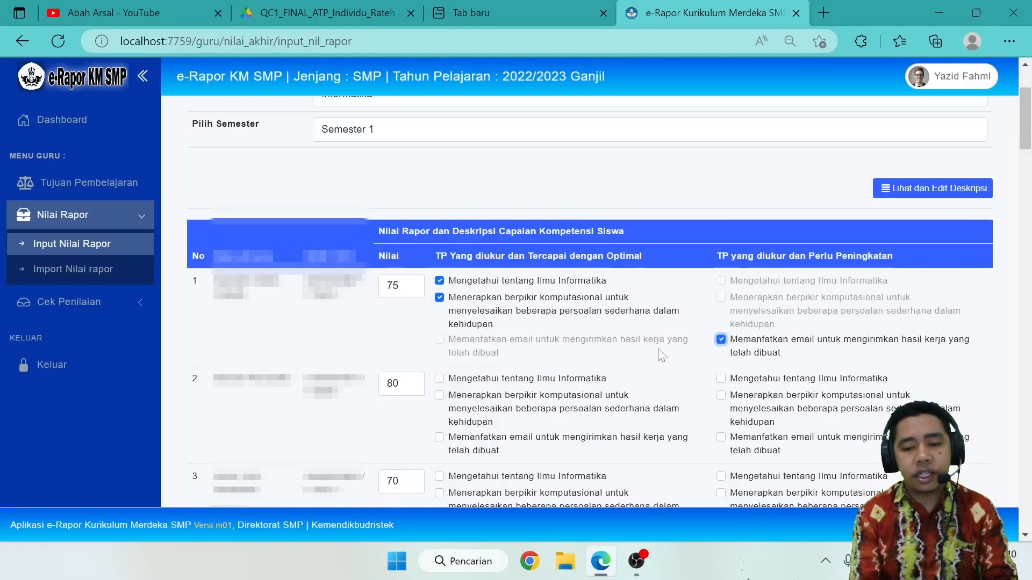
Mark all three learning objectives as optimally achieved for student 2.
{"action": "left_click", "coordinate": [440, 379]}
{"action": "left_click", "coordinate": [440, 395]}
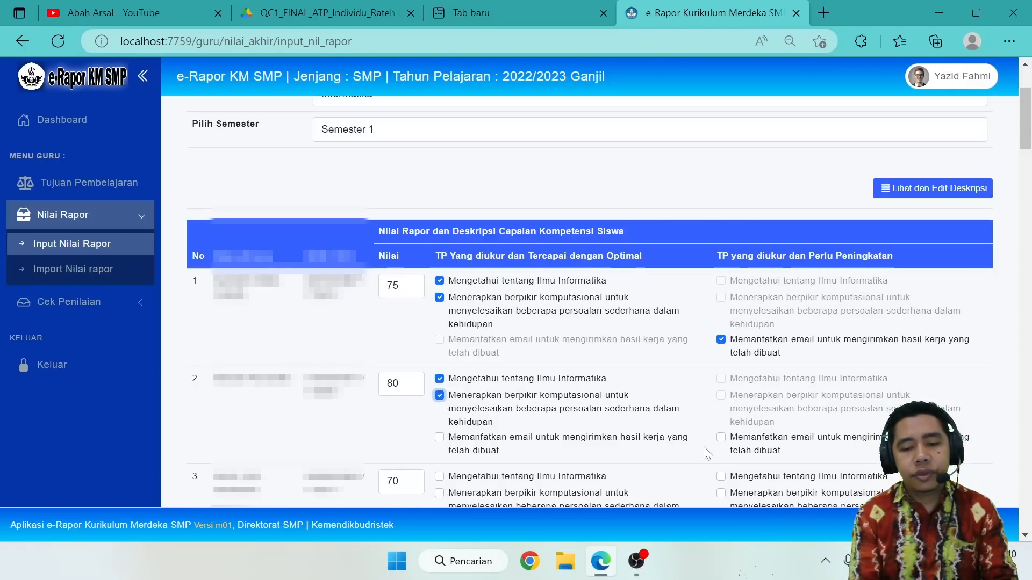
{"action": "left_click", "coordinate": [440, 438]}
For student 3, mark the berpikir komputasional and email objectives as optimally achieved and the Ilmu Informatika objective as needing improvement.
{"action": "left_click", "coordinate": [440, 477]}
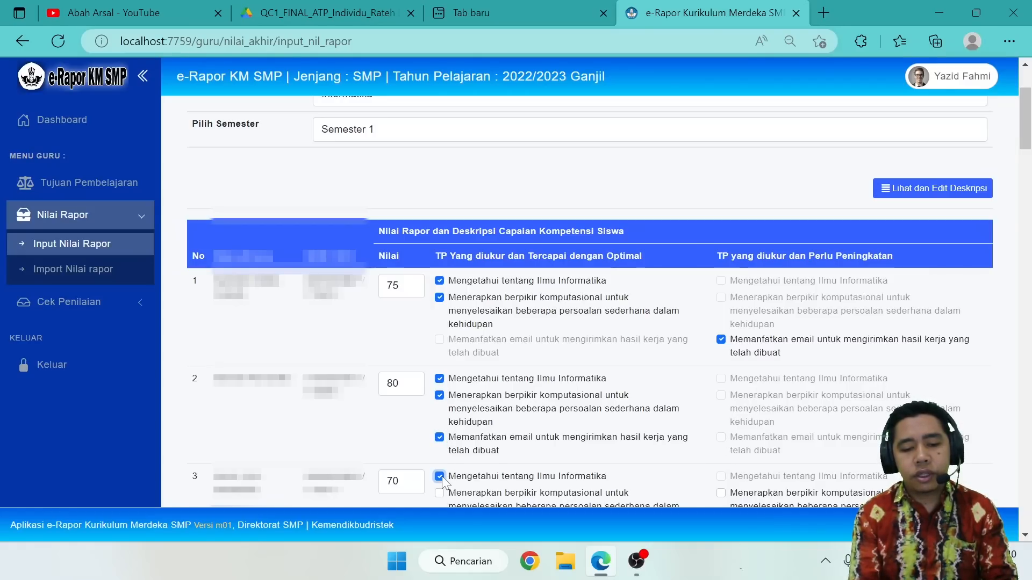
{"action": "left_click", "coordinate": [441, 476]}
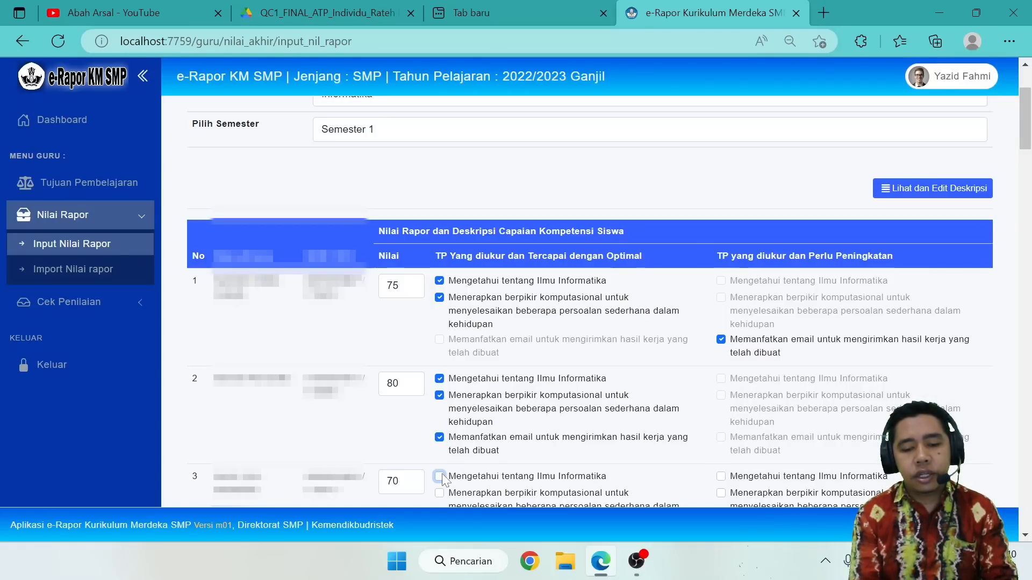
{"action": "scroll", "coordinate": [443, 478], "scroll_direction": "down", "scroll_amount": 1}
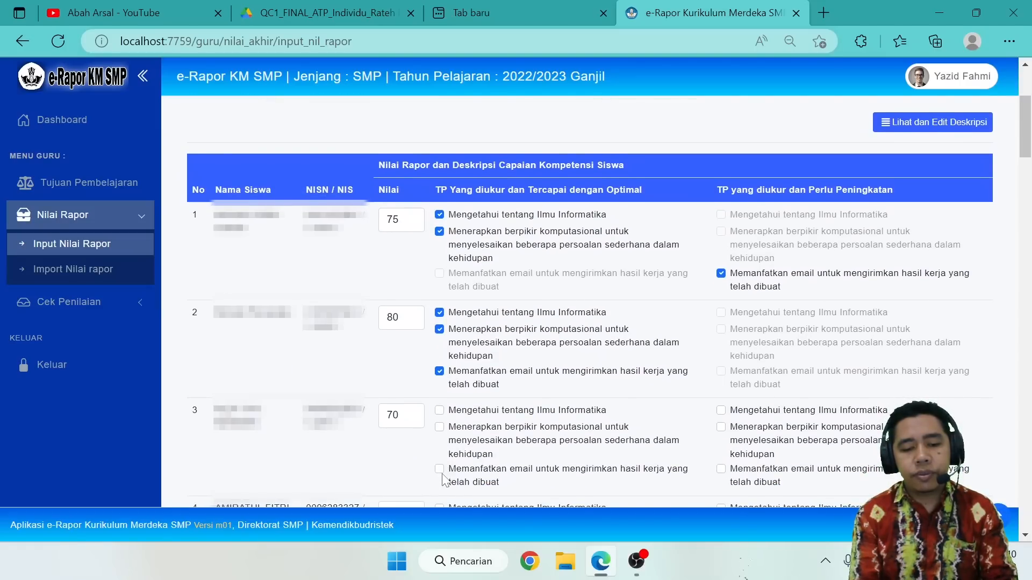
{"action": "left_click", "coordinate": [439, 469]}
{"action": "left_click", "coordinate": [439, 427]}
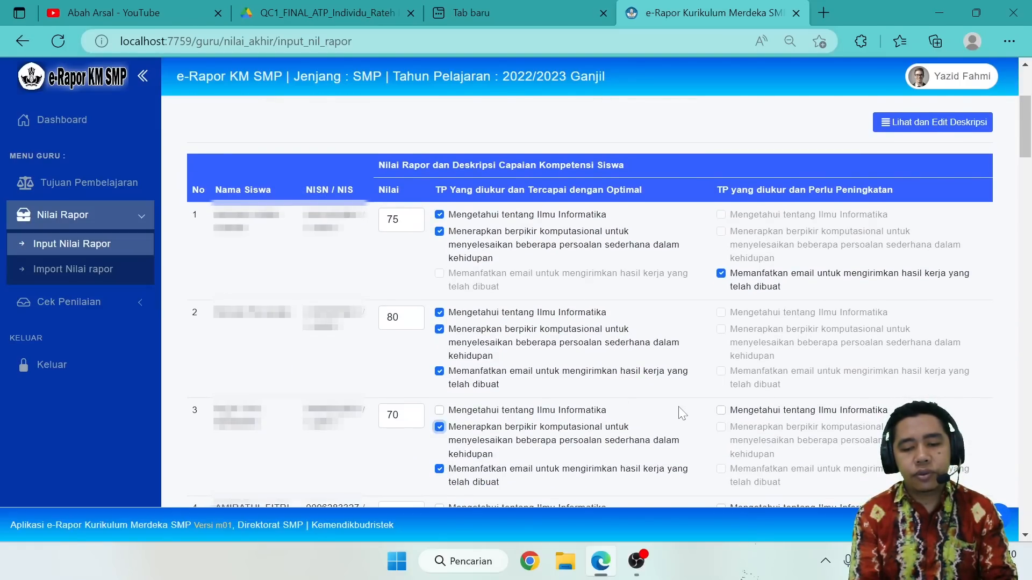
{"action": "left_click", "coordinate": [721, 410]}
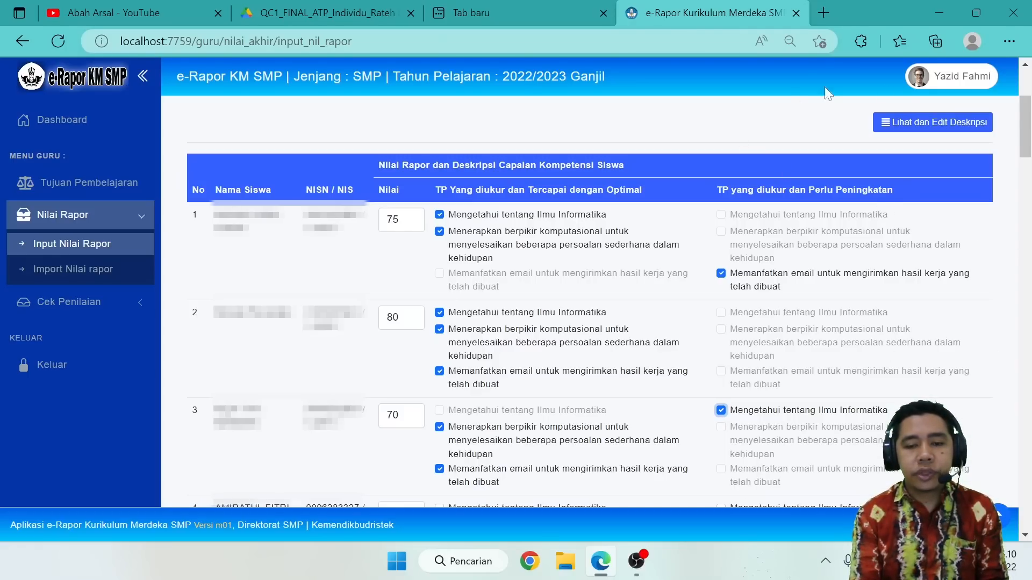
View the students' competency achievement descriptions and return to the learning objective achievement view.
{"action": "left_click", "coordinate": [953, 123]}
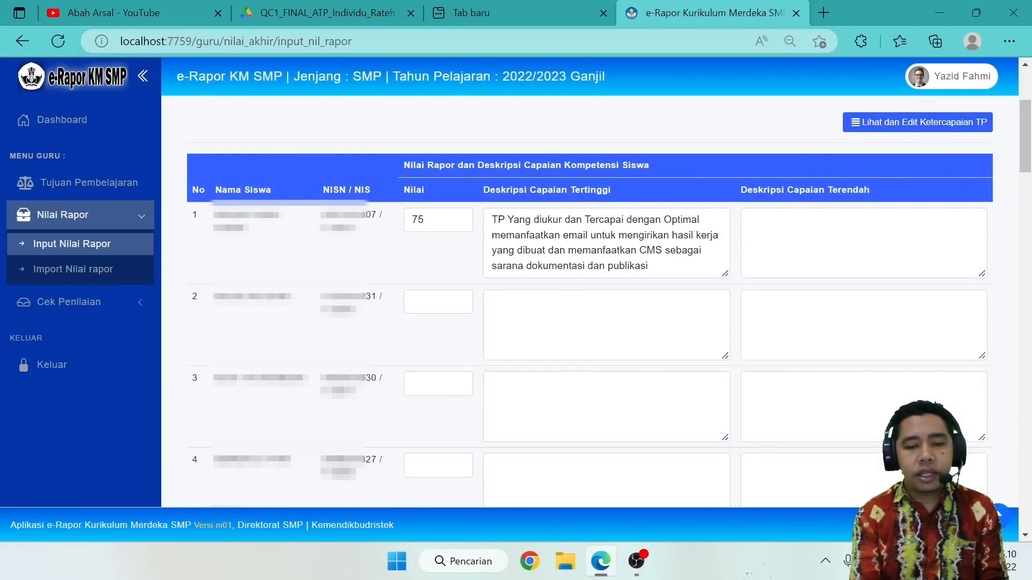
{"action": "left_click", "coordinate": [872, 122]}
Re-enter the report grades as 80 for student 2 and 70 for student 3.
{"action": "left_click", "coordinate": [401, 317]}
{"action": "type", "text": "80"}
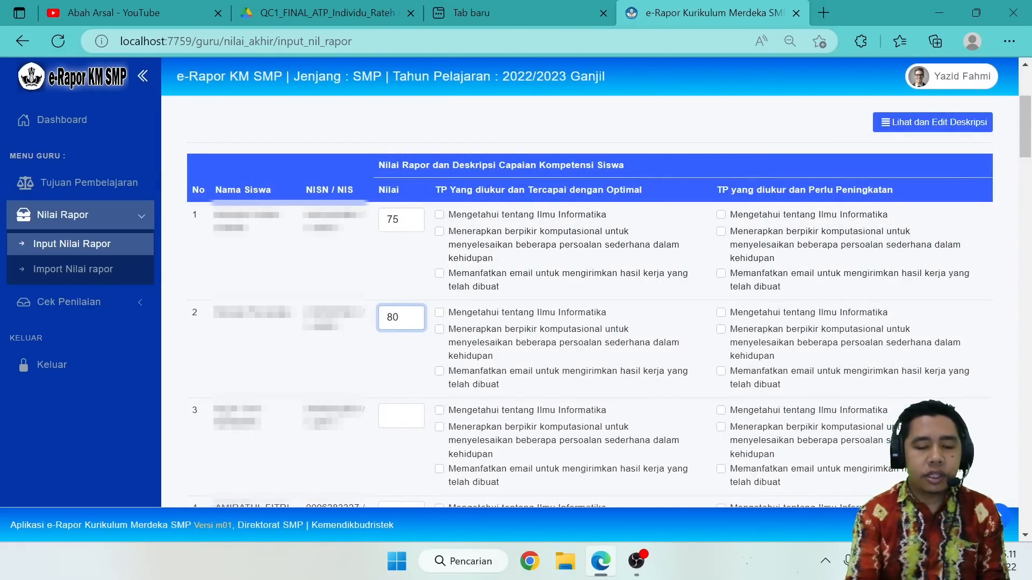
{"action": "left_click", "coordinate": [396, 409]}
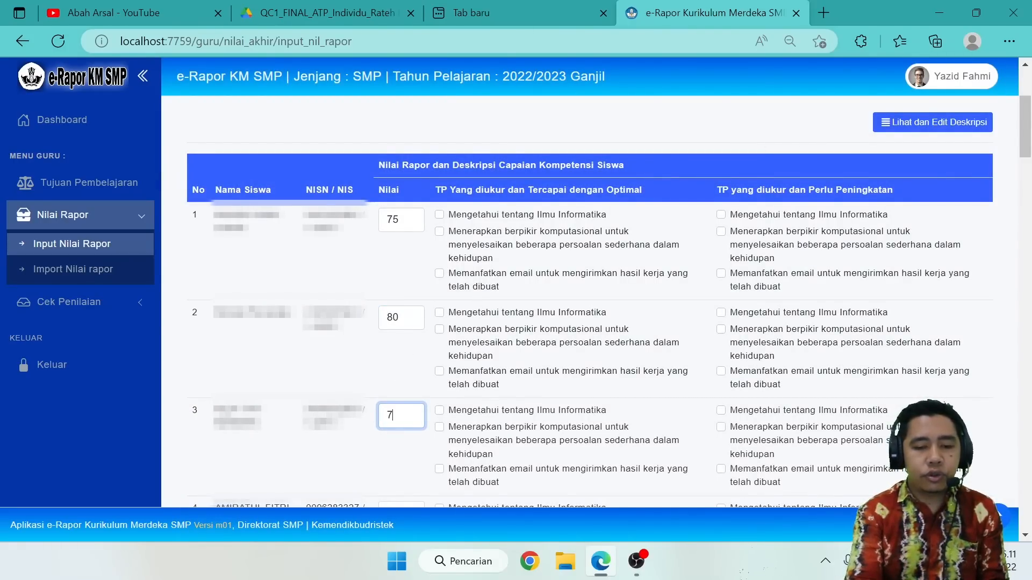
For student 1, mark the Ilmu Informatika and berpikir komputasional objectives as optimally achieved and the email objective as needing improvement.
{"action": "left_click", "coordinate": [440, 215]}
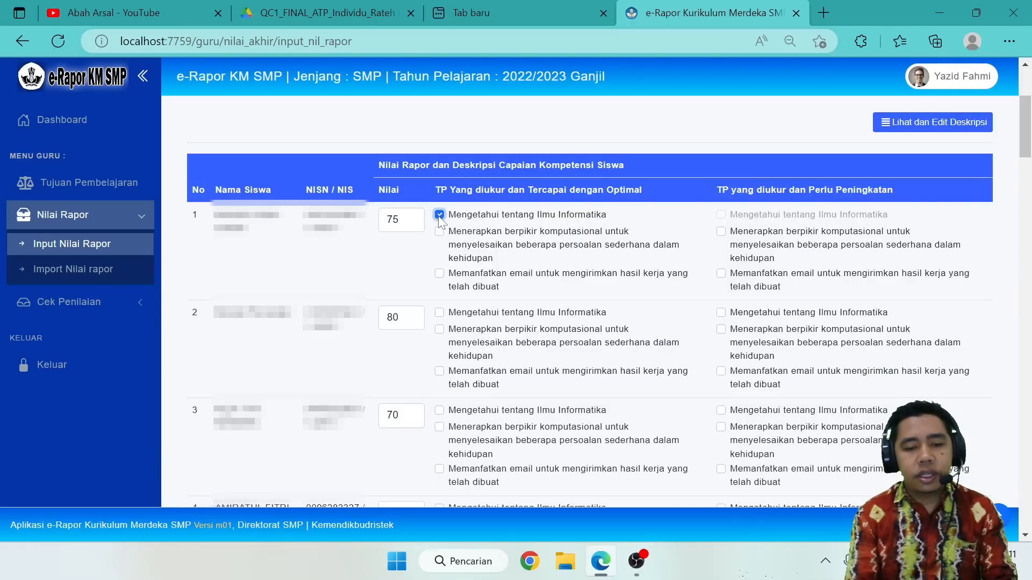
{"action": "left_click", "coordinate": [440, 231]}
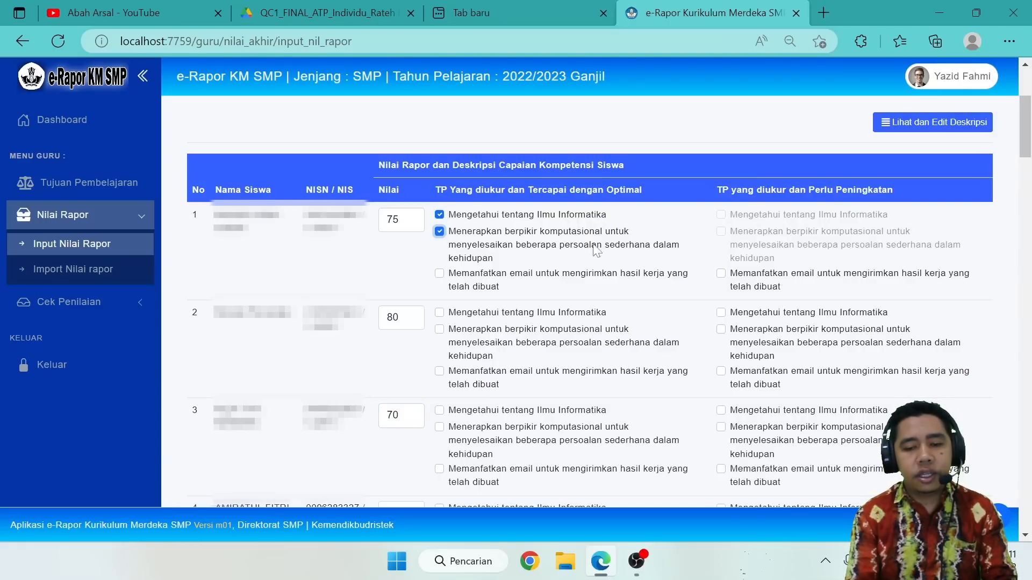
{"action": "left_click", "coordinate": [721, 273]}
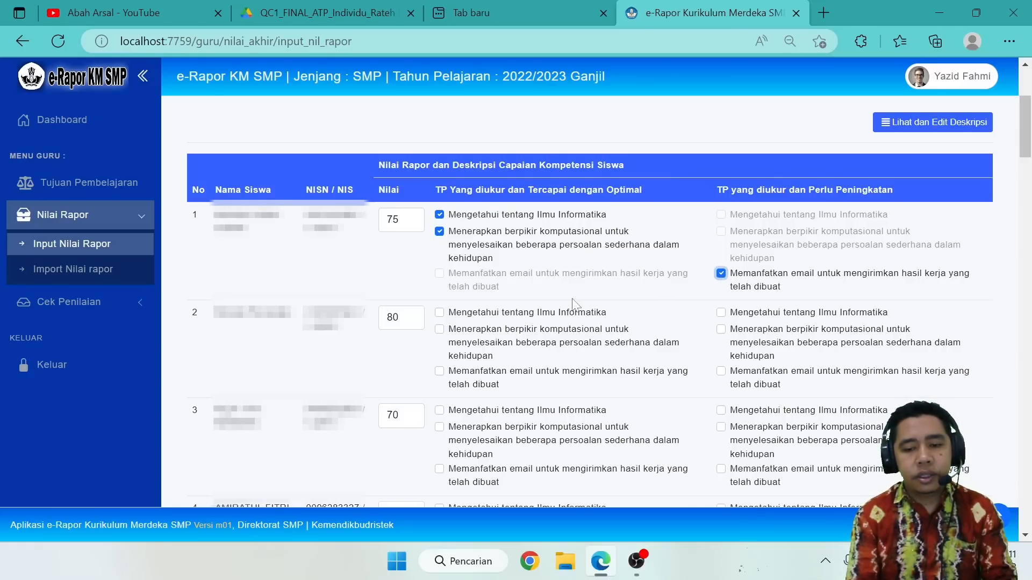
For student 2, mark the Ilmu Informatika, berpikir komputasional and email objectives as optimally achieved.
{"action": "left_click", "coordinate": [440, 313]}
{"action": "left_click", "coordinate": [440, 329]}
{"action": "left_click", "coordinate": [440, 371]}
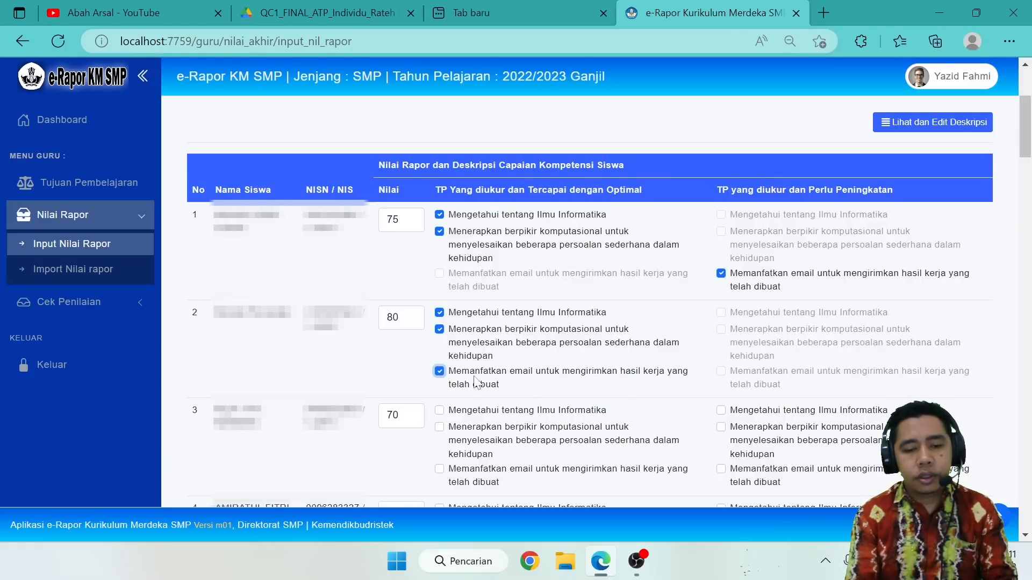
For student 3, mark the Ilmu Informatika objective as needing improvement and the berpikir komputasional and email objectives as optimally achieved.
{"action": "left_click", "coordinate": [721, 411]}
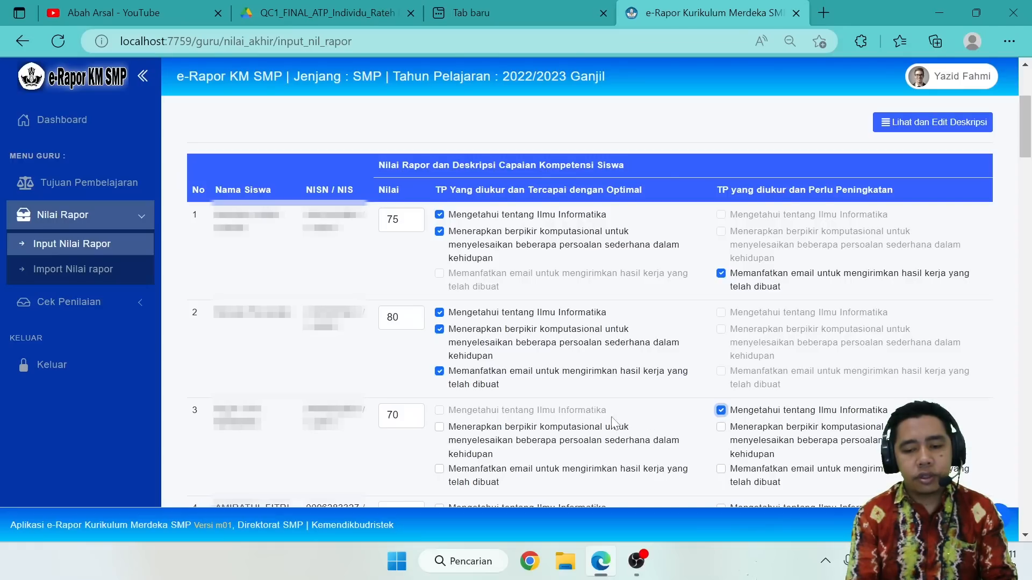
{"action": "left_click", "coordinate": [440, 427]}
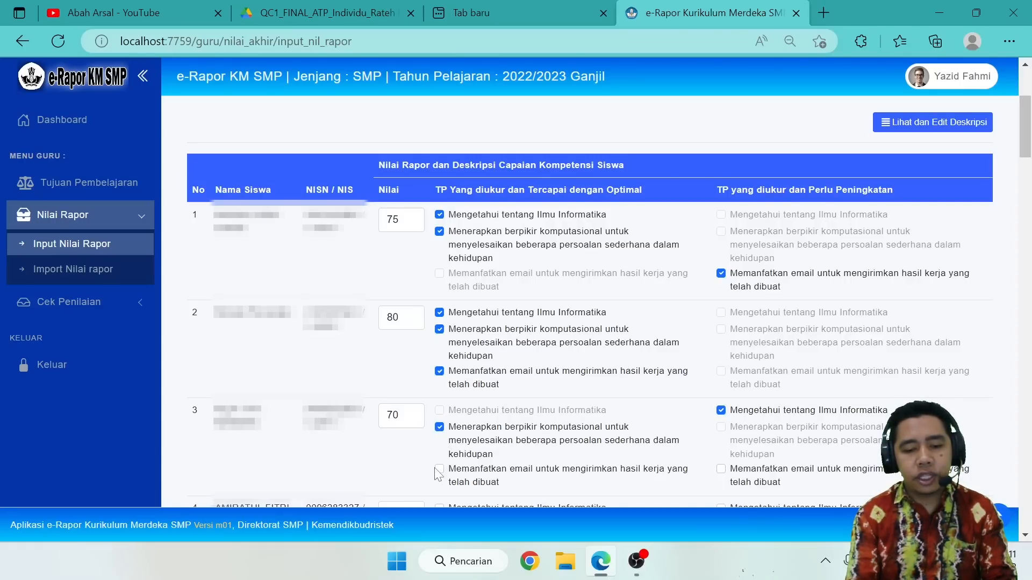
{"action": "left_click", "coordinate": [439, 469]}
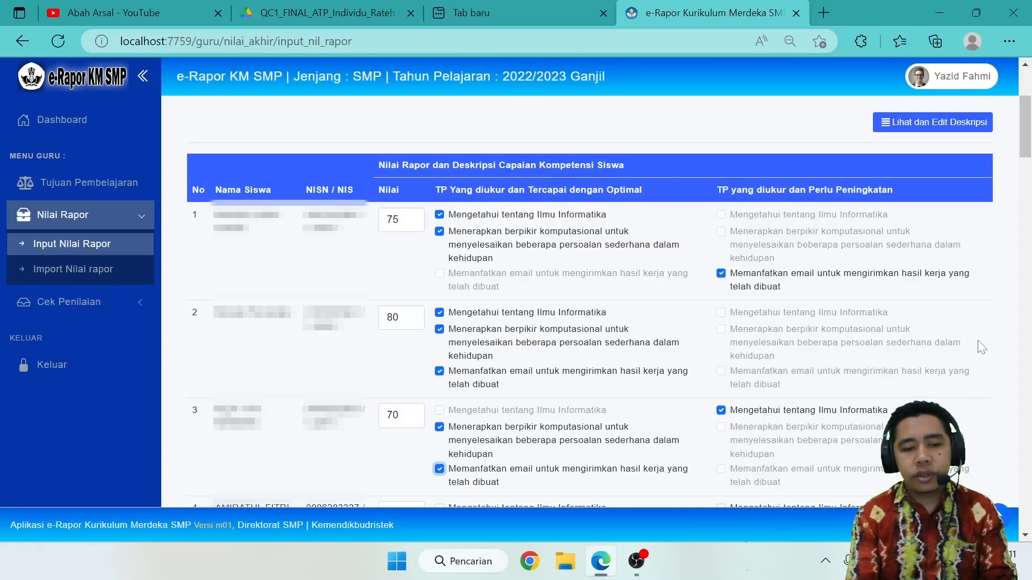
Save the entered report grades and objective achievements for the class.
{"action": "scroll", "coordinate": [981, 348], "scroll_direction": "down", "scroll_amount": 20}
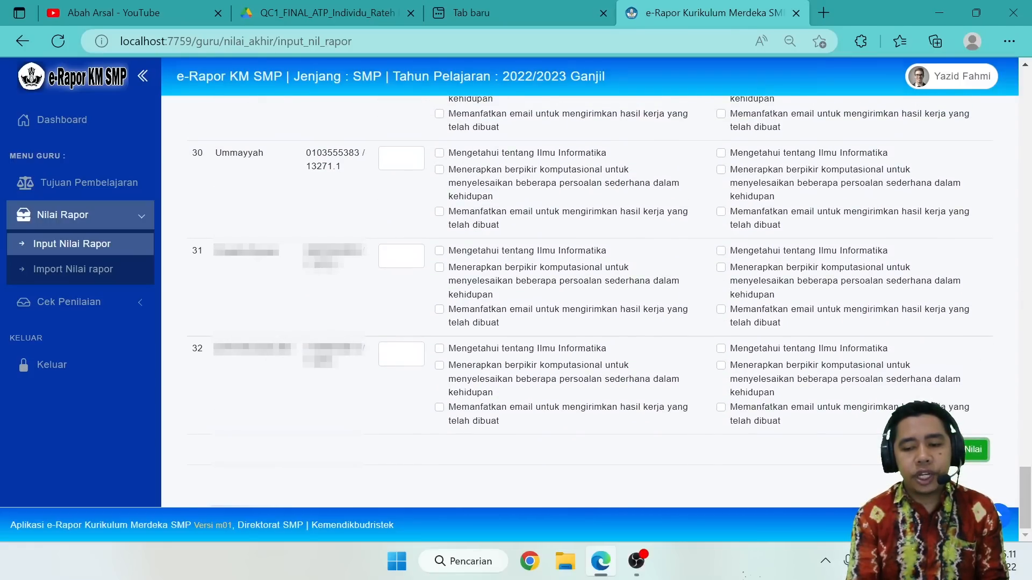
{"action": "scroll", "coordinate": [646, 309], "scroll_direction": "up", "scroll_amount": 20}
{"action": "scroll", "coordinate": [647, 308], "scroll_direction": "up", "scroll_amount": 20}
{"action": "scroll", "coordinate": [647, 309], "scroll_direction": "down", "scroll_amount": 5}
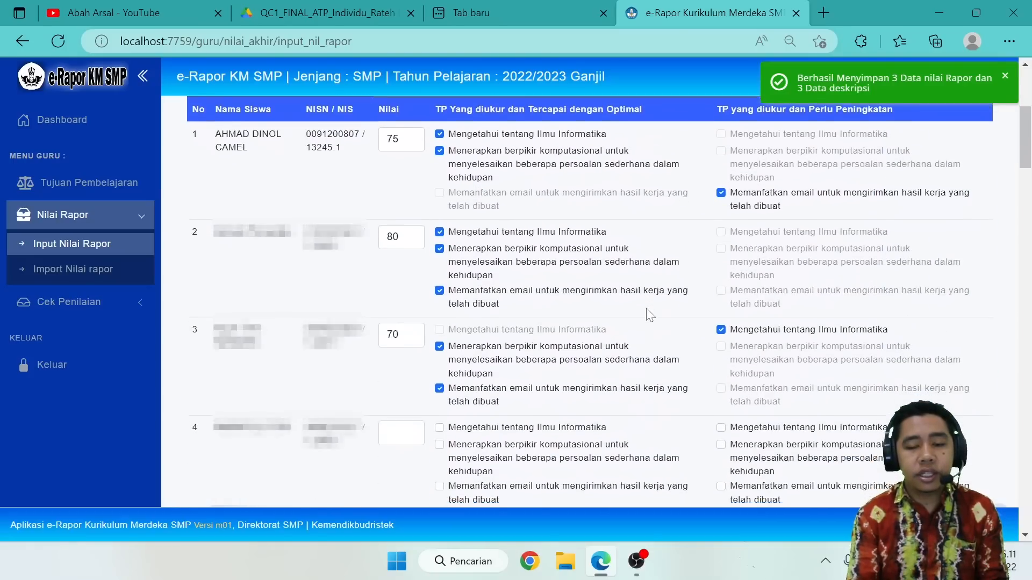
Review the generated highest and lowest achievement descriptions for students 1 to 3, and return to the learning objective achievement view.
{"action": "scroll", "coordinate": [650, 316], "scroll_direction": "up", "scroll_amount": 1}
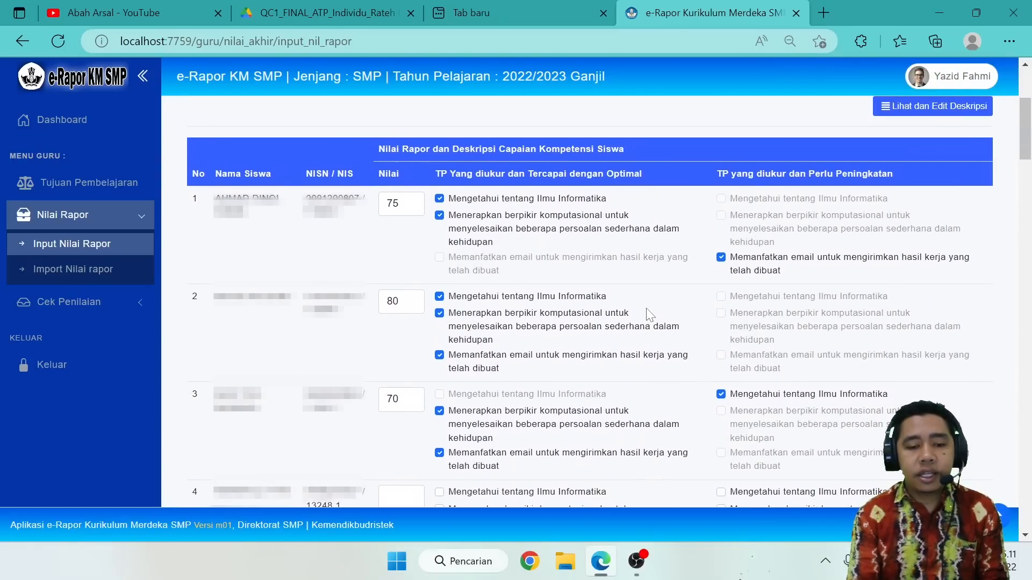
{"action": "scroll", "coordinate": [650, 316], "scroll_direction": "up", "scroll_amount": 1}
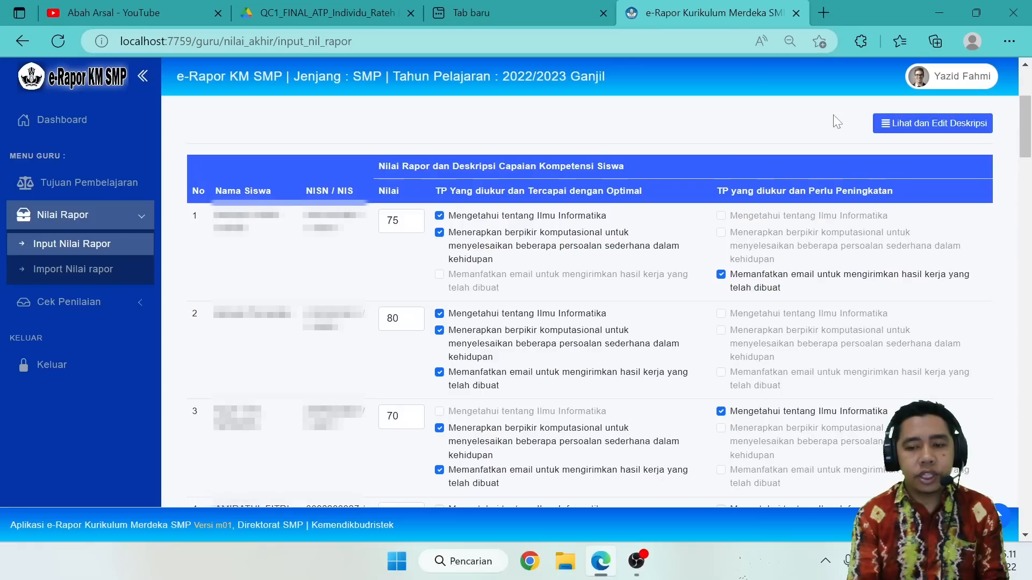
{"action": "left_click", "coordinate": [906, 127]}
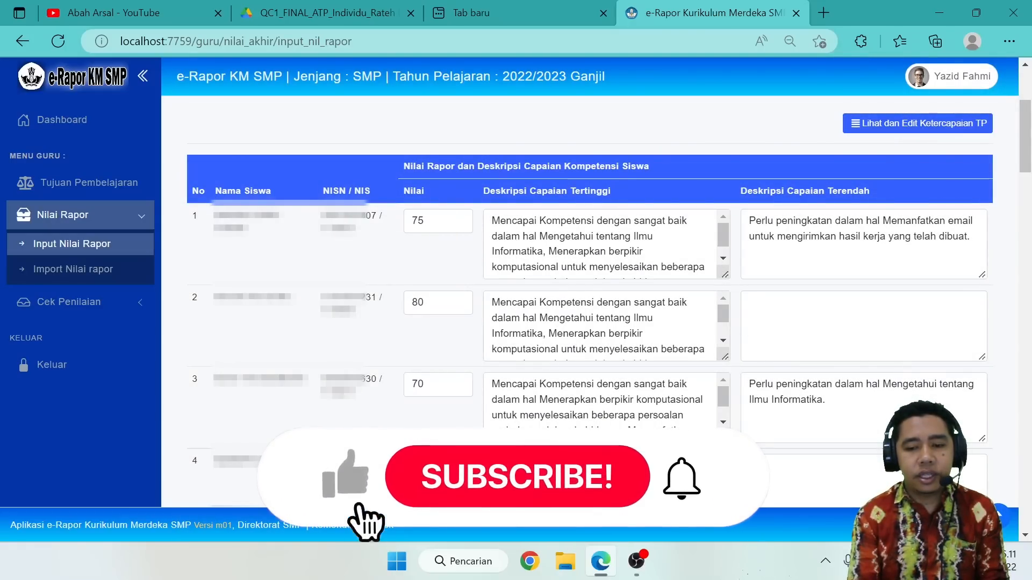
{"action": "left_click", "coordinate": [839, 327]}
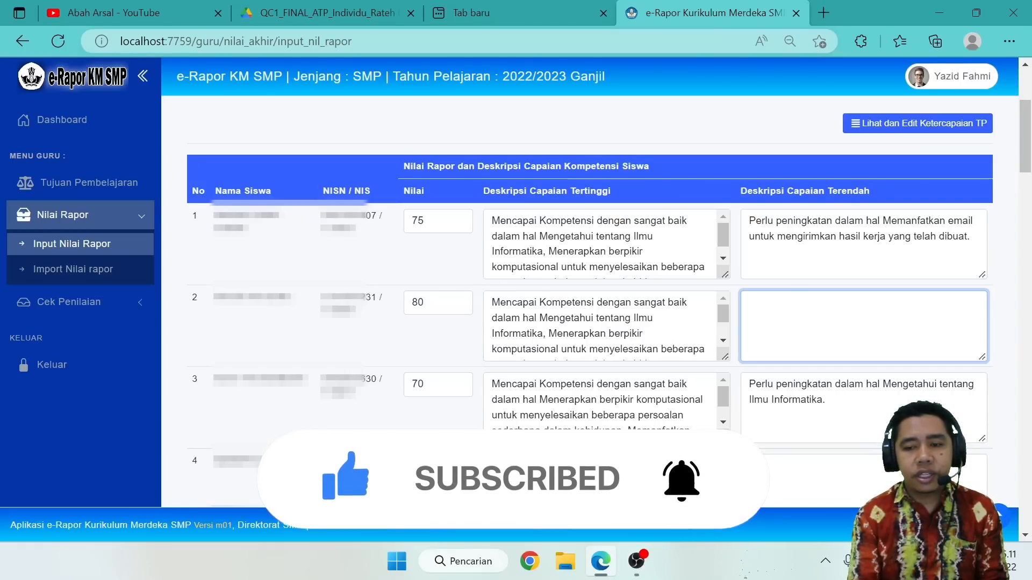
{"action": "scroll", "coordinate": [369, 424], "scroll_direction": "down", "scroll_amount": 2}
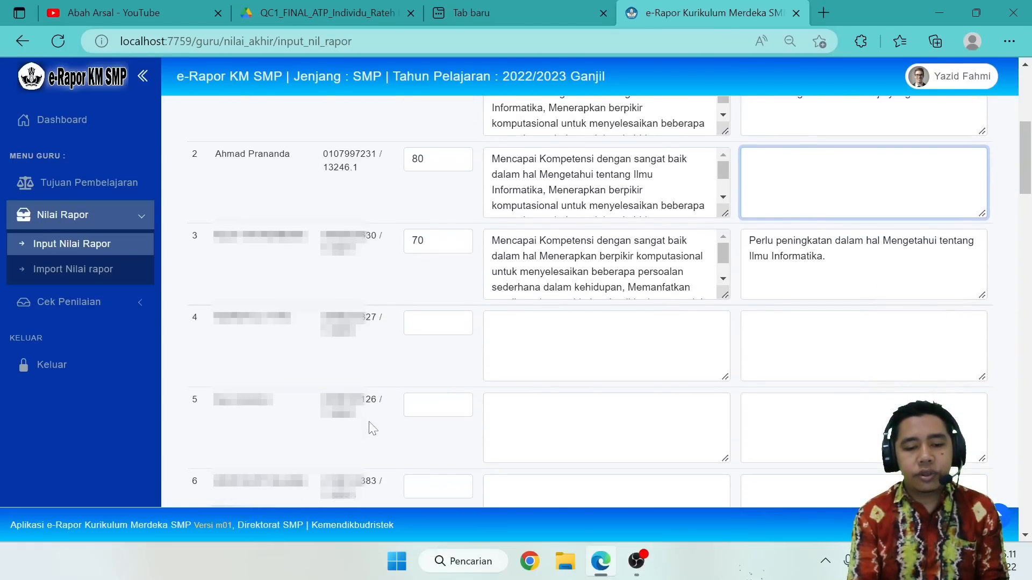
{"action": "scroll", "coordinate": [369, 425], "scroll_direction": "up", "scroll_amount": 6}
{"action": "scroll", "coordinate": [369, 421], "scroll_direction": "down", "scroll_amount": 3}
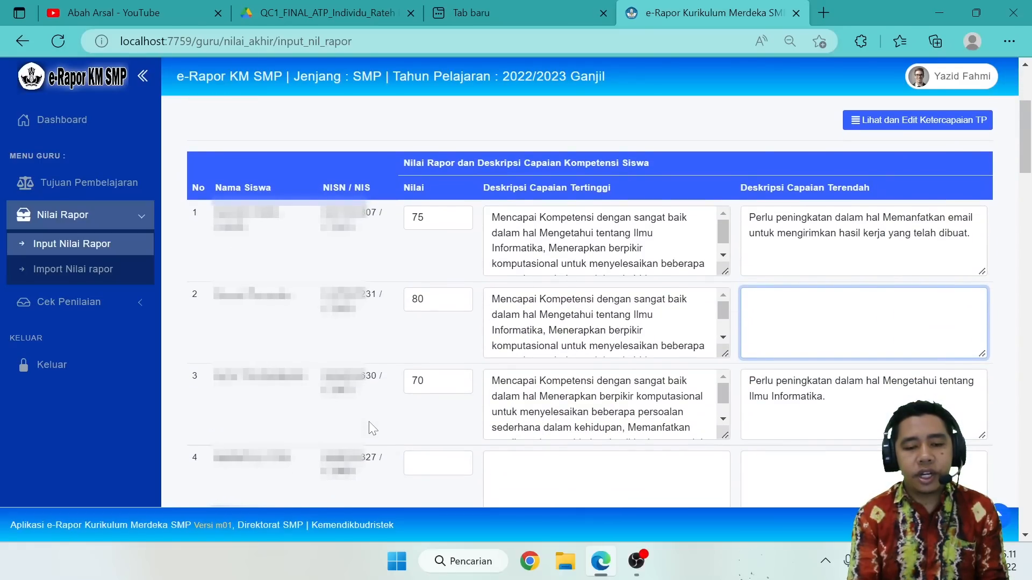
{"action": "scroll", "coordinate": [368, 425], "scroll_direction": "up", "scroll_amount": 1}
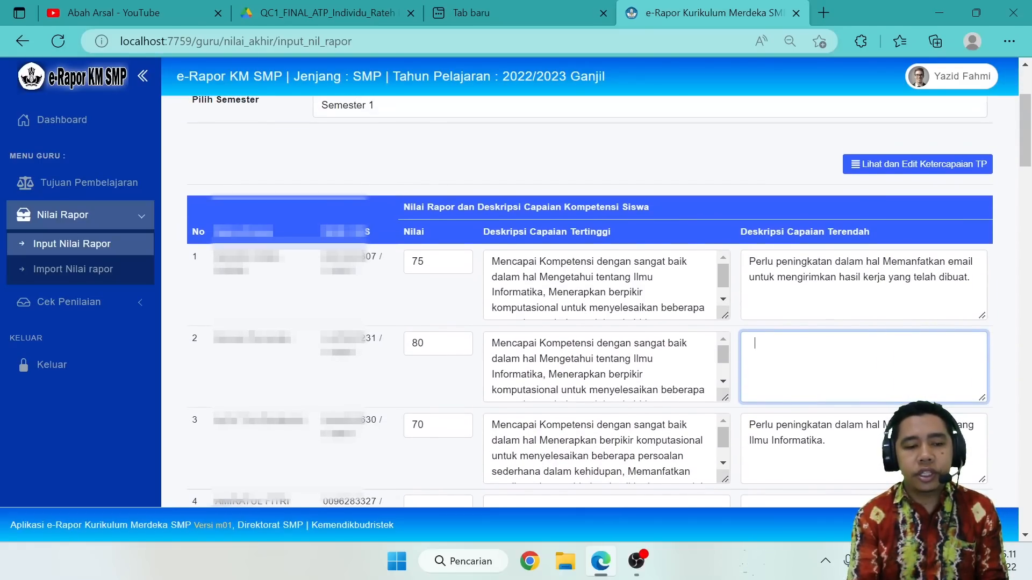
{"action": "scroll", "coordinate": [369, 422], "scroll_direction": "up", "scroll_amount": 1}
{"action": "left_click", "coordinate": [908, 176]}
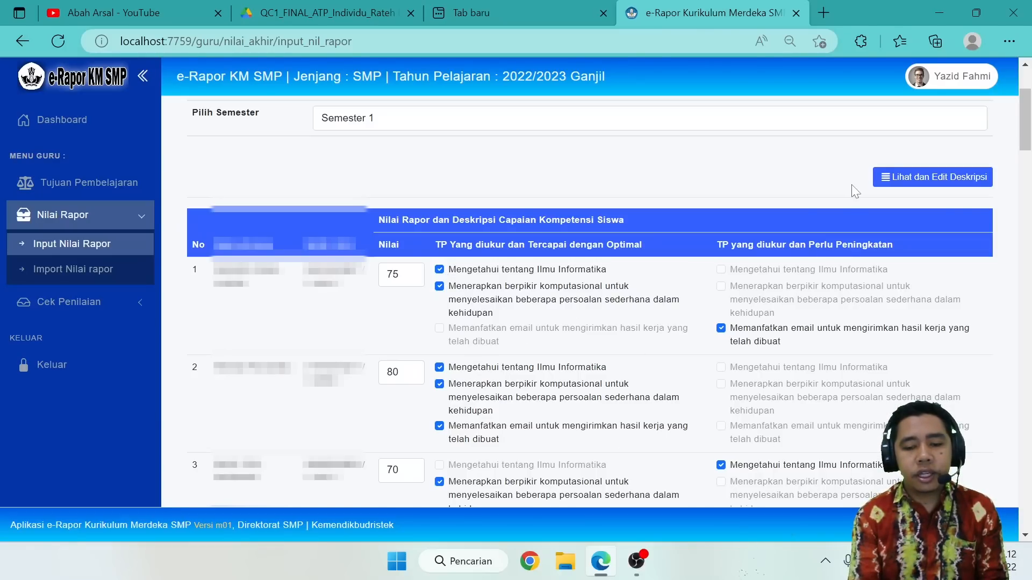
Reopen the descriptions, read student 1's full highest-achievement description, and return to the objective achievement view.
{"action": "left_click", "coordinate": [947, 177]}
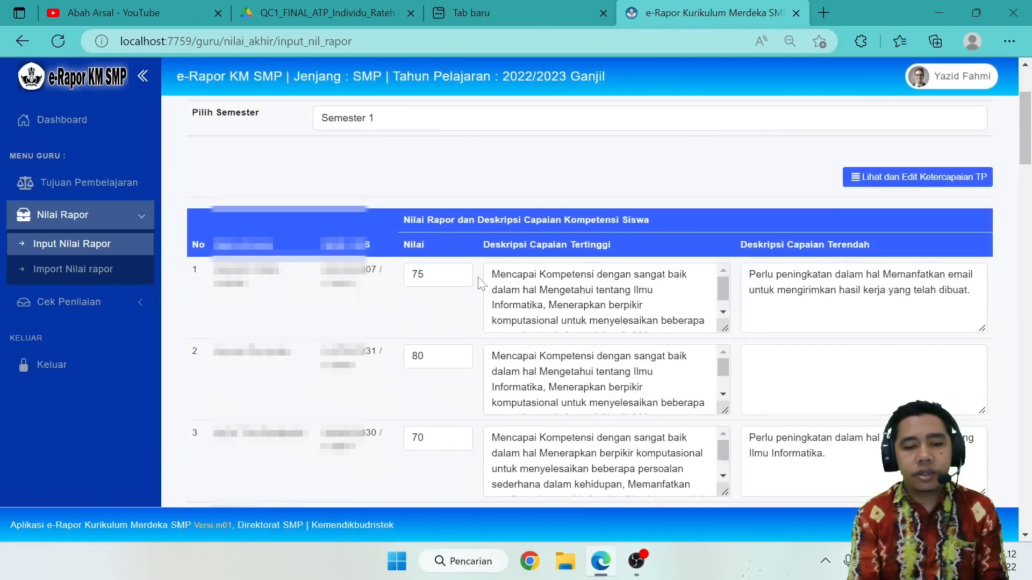
{"action": "scroll", "coordinate": [602, 299], "scroll_direction": "down", "scroll_amount": 1}
{"action": "scroll", "coordinate": [602, 298], "scroll_direction": "up", "scroll_amount": 1}
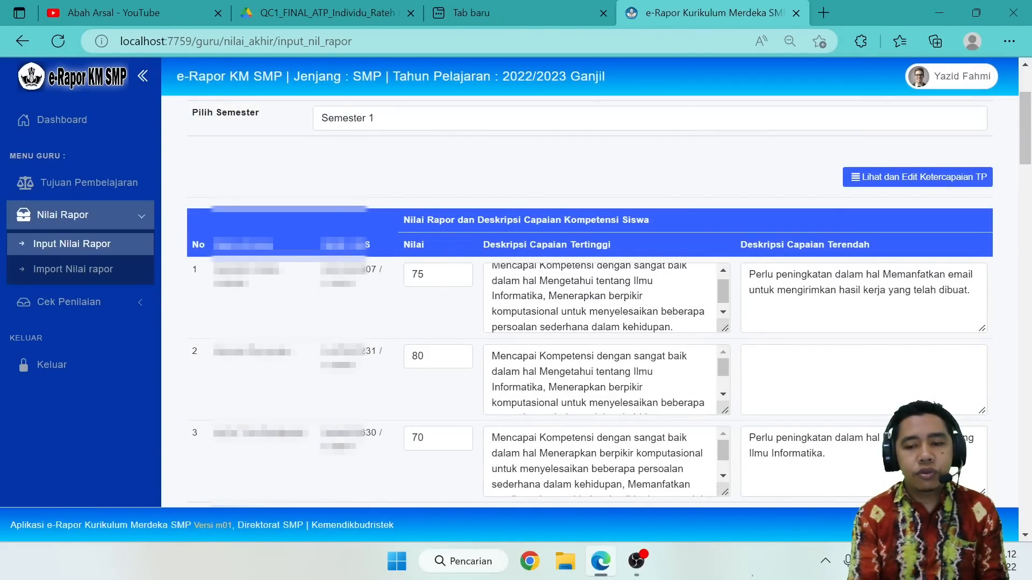
{"action": "left_click", "coordinate": [915, 178]}
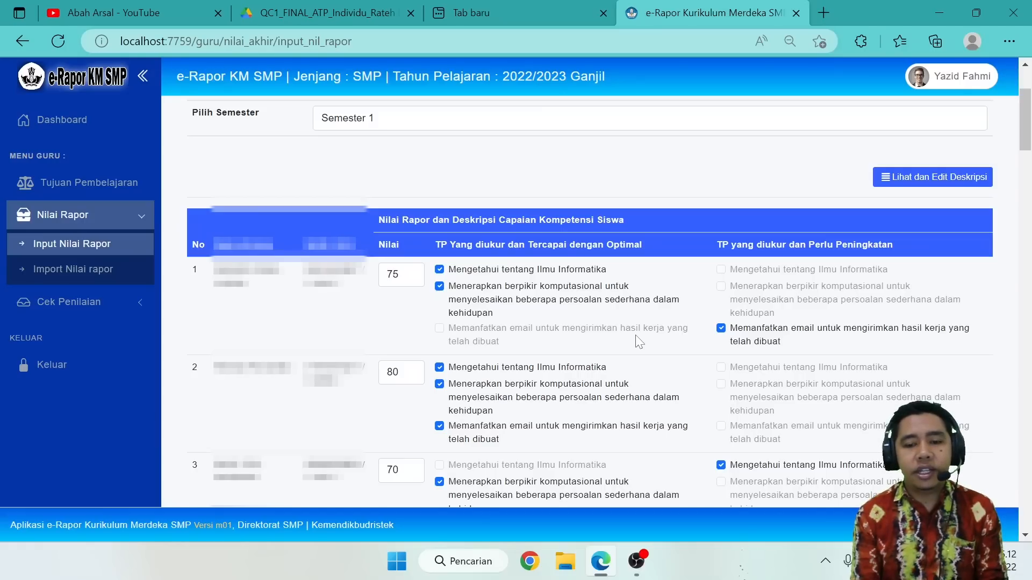
{"action": "scroll", "coordinate": [639, 341], "scroll_direction": "down", "scroll_amount": 2}
{"action": "scroll", "coordinate": [639, 342], "scroll_direction": "up", "scroll_amount": 1}
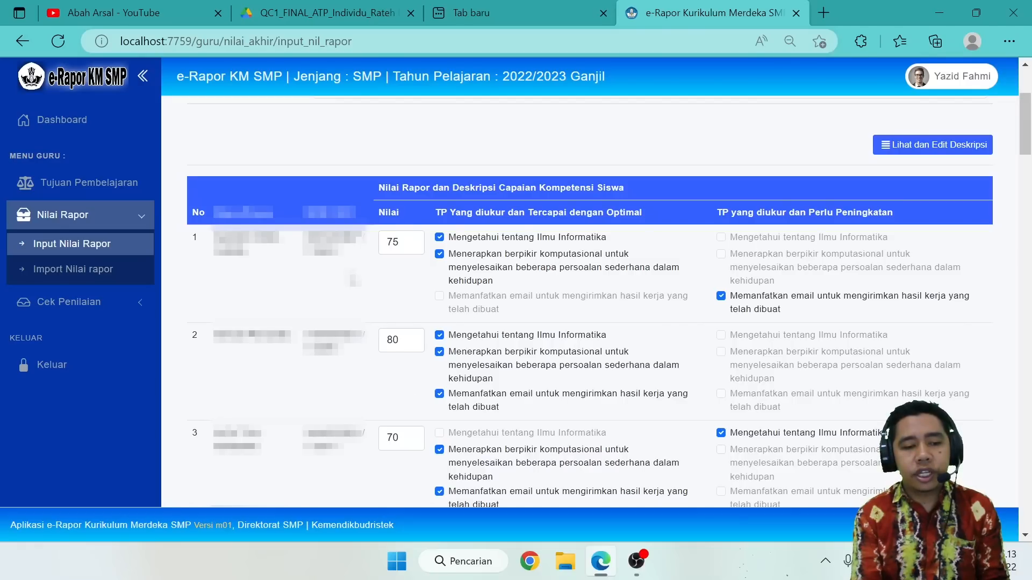
Open the report grade import page and select Kelas 7A, Informatika and Semester 1.
{"action": "left_click", "coordinate": [113, 272]}
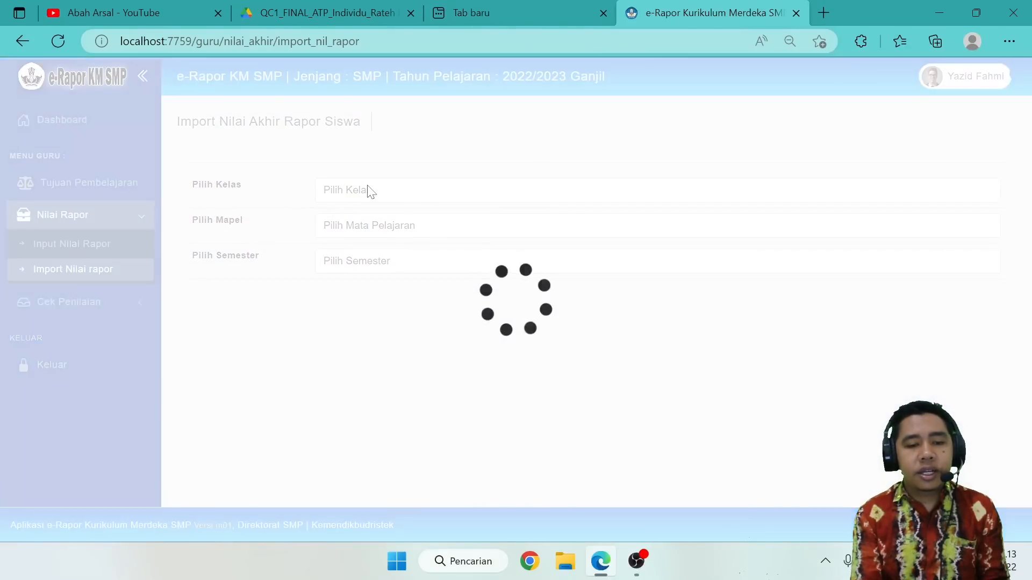
{"action": "left_click", "coordinate": [369, 191]}
{"action": "left_click", "coordinate": [364, 224]}
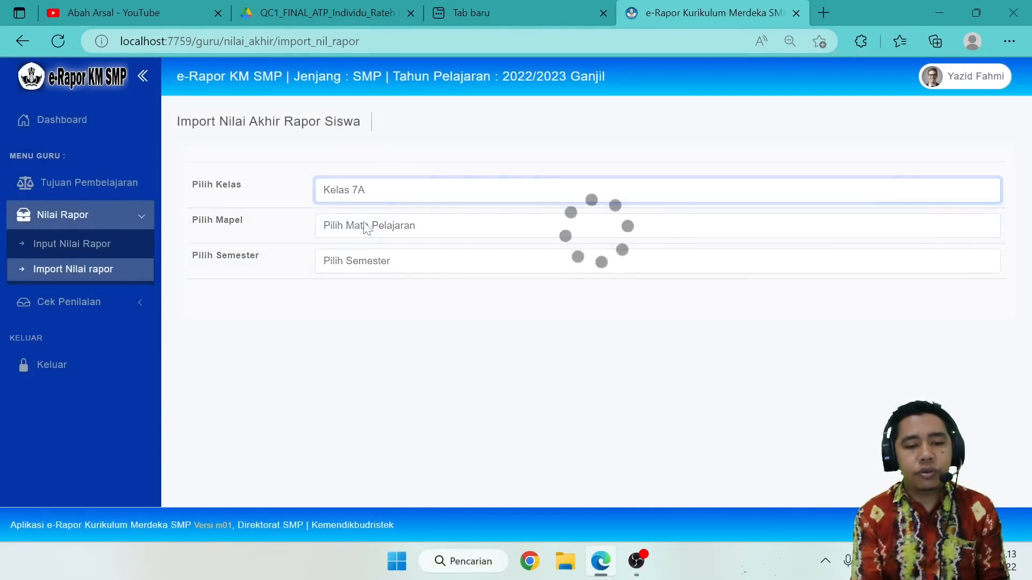
{"action": "left_click", "coordinate": [366, 227]}
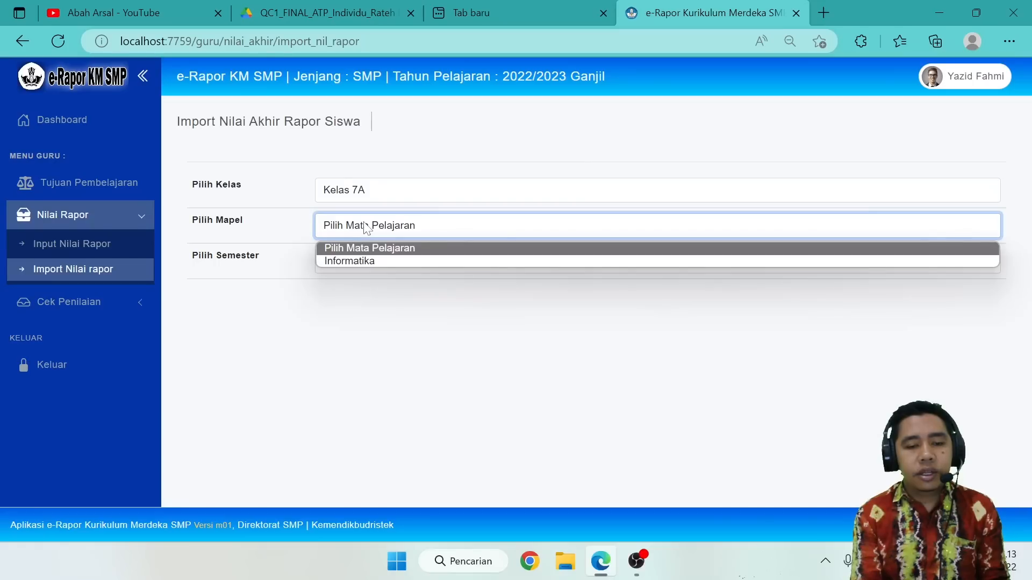
{"action": "left_click", "coordinate": [362, 261]}
{"action": "left_click", "coordinate": [363, 262]}
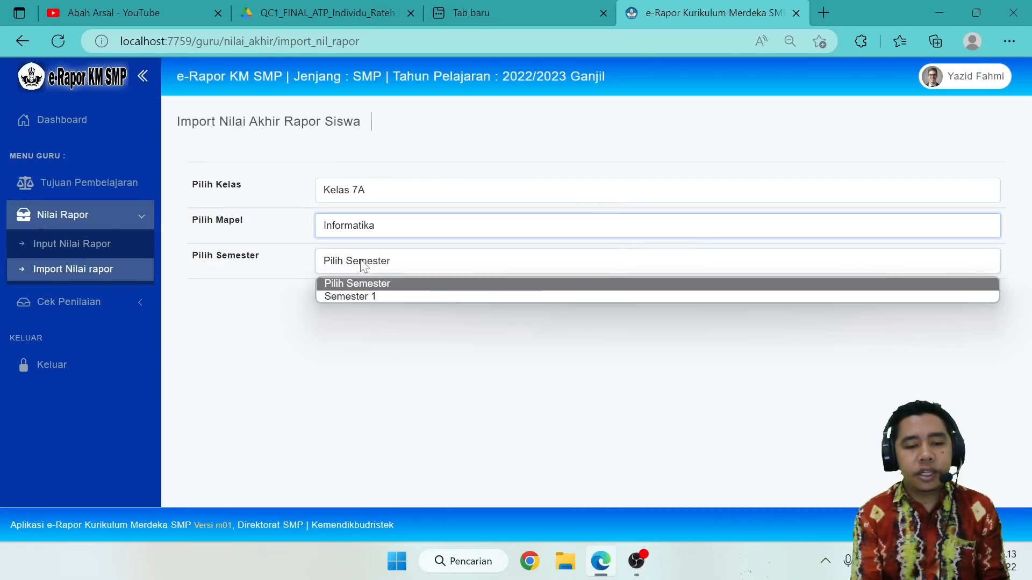
{"action": "left_click", "coordinate": [361, 297]}
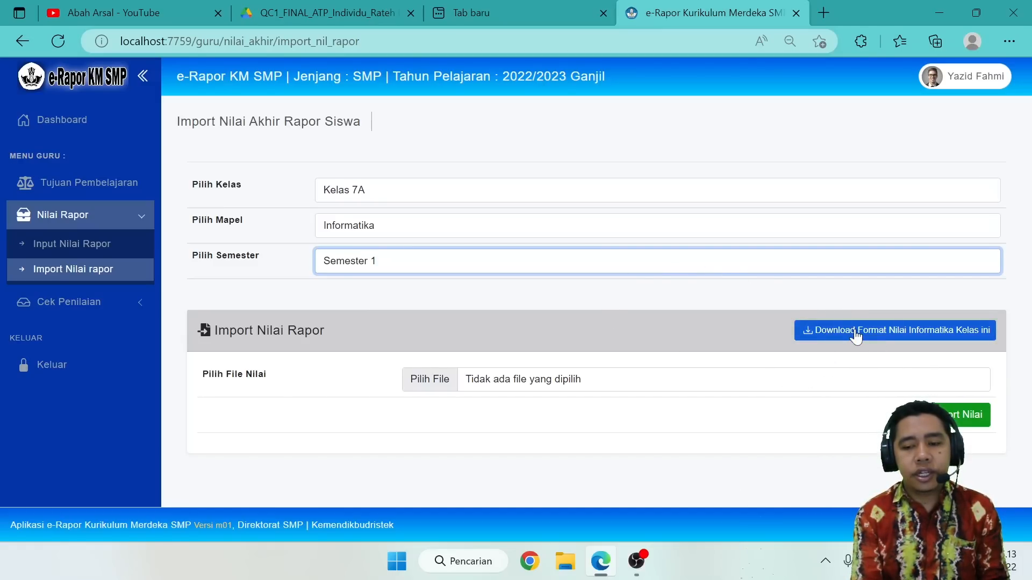
Download the Informatika grade format for this class and open the file in Excel.
{"action": "left_click", "coordinate": [886, 332]}
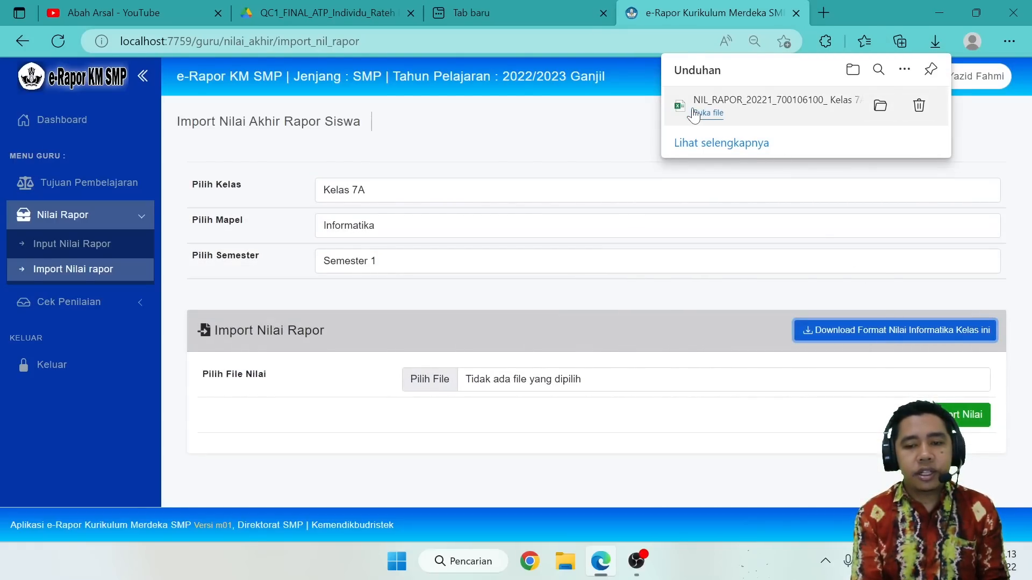
{"action": "left_click", "coordinate": [694, 114]}
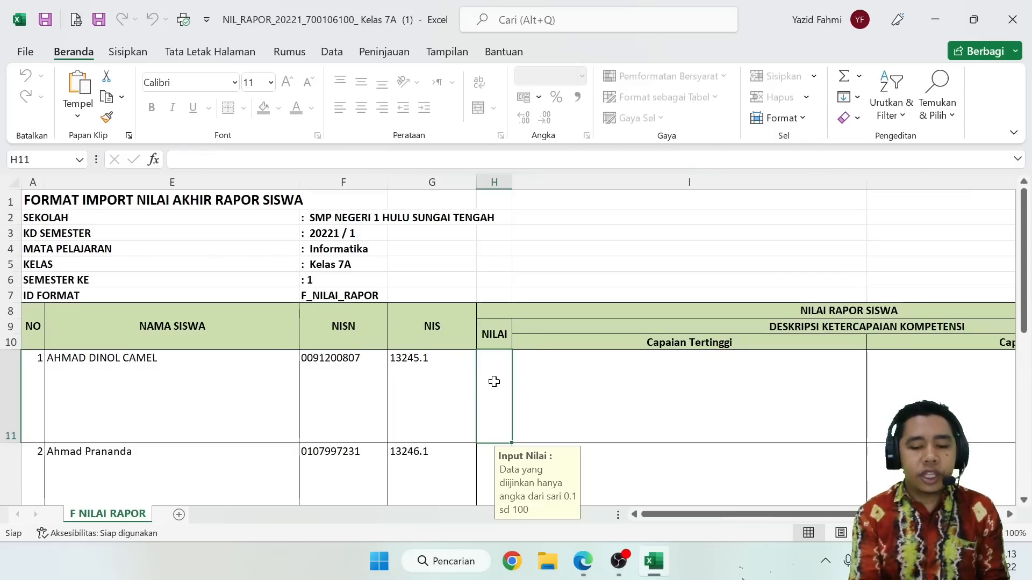
Enter 75 as student 1's grade in the import sheet and select that student's Capaian Tertinggi description cell.
{"action": "type", "text": "75"}
{"action": "key", "text": "Tab"}
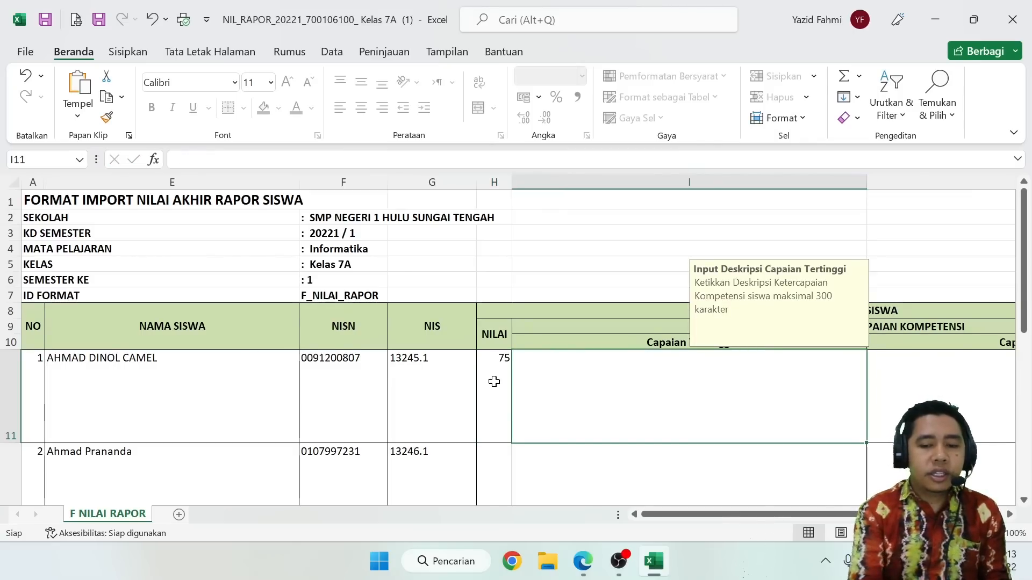
{"action": "key", "text": "Tab"}
{"action": "key", "text": "Down"}
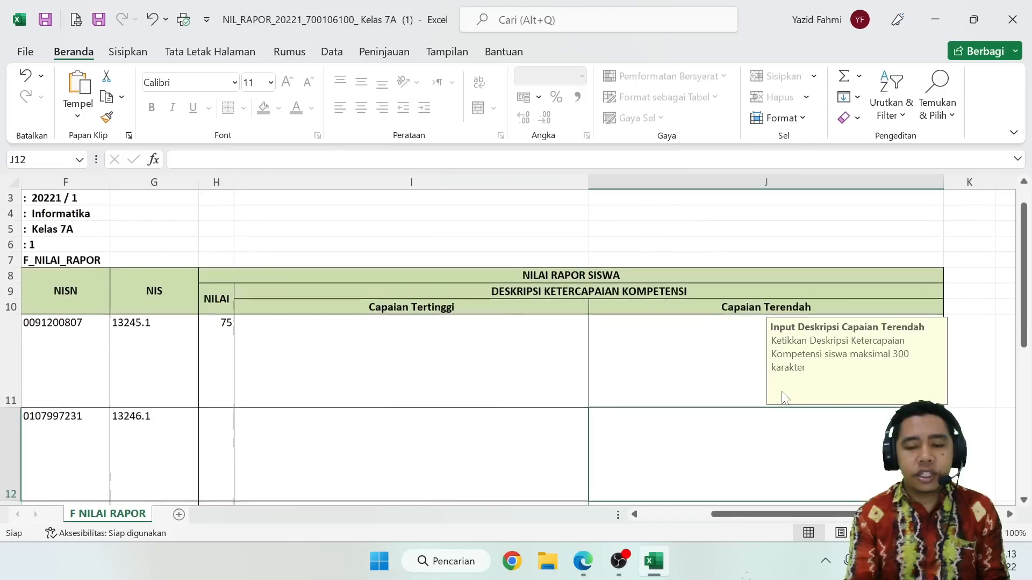
{"action": "left_click", "coordinate": [501, 355]}
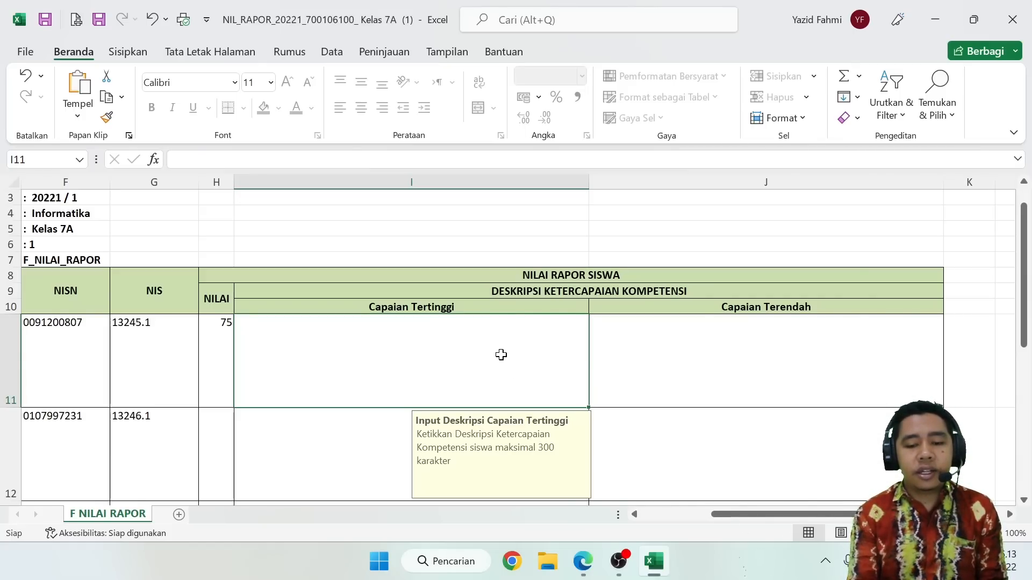
Switch to e-Rapor in the browser, view the grade input and grade import pages, and return to the Excel grade format.
{"action": "left_click", "coordinate": [590, 573]}
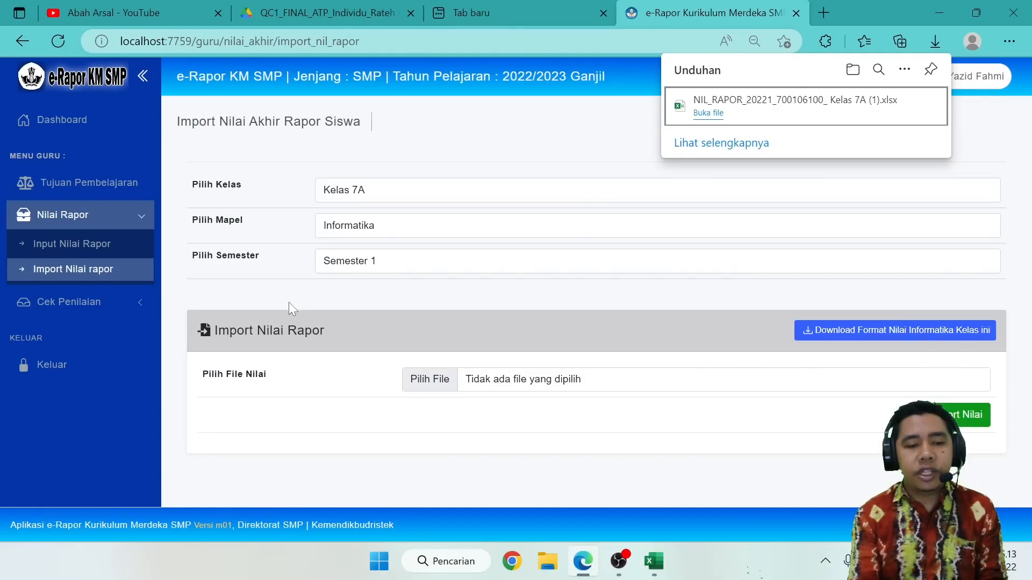
{"action": "left_click", "coordinate": [104, 244]}
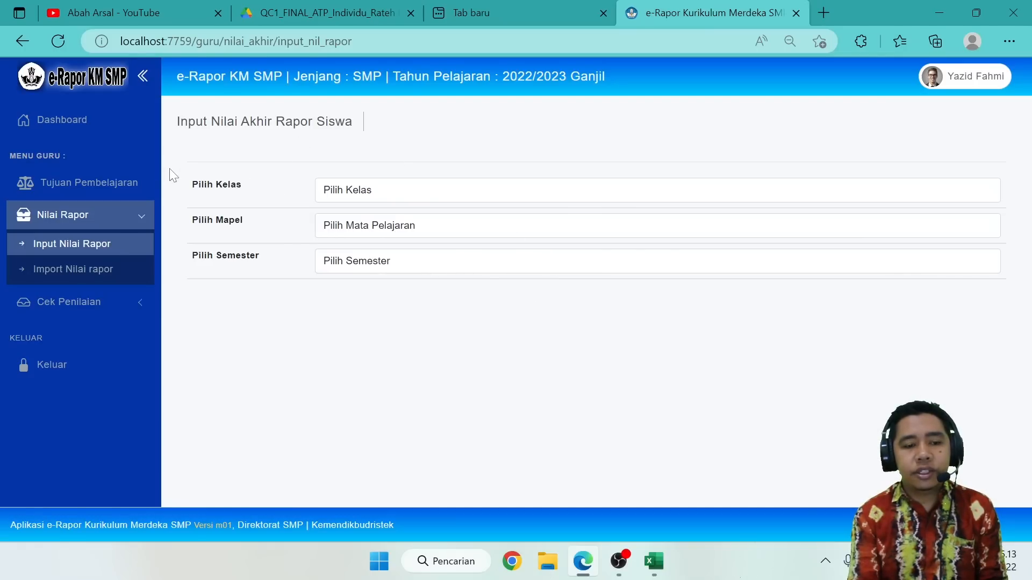
{"action": "left_click", "coordinate": [88, 268]}
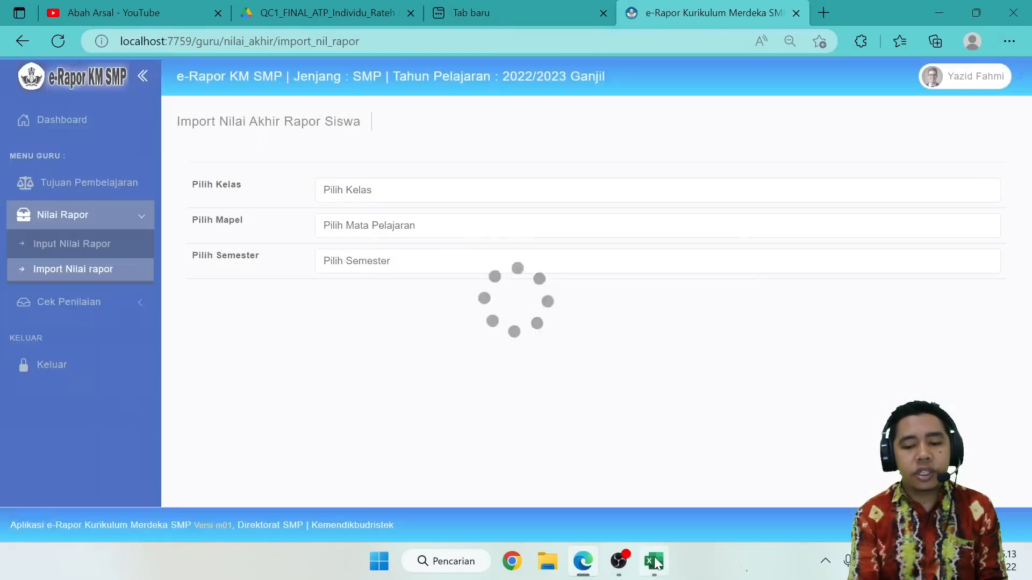
{"action": "left_click", "coordinate": [655, 562]}
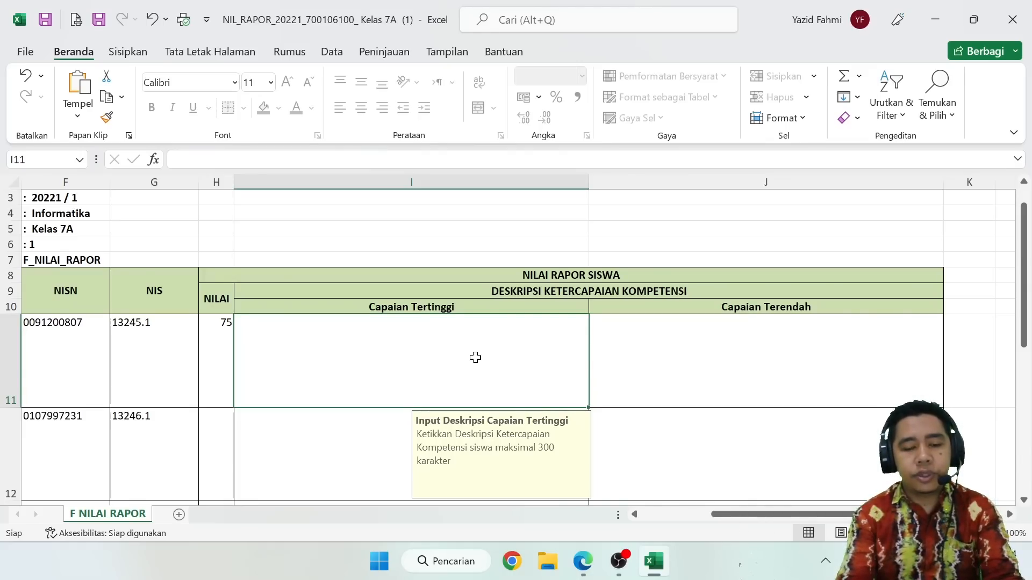
Switch to e-Rapor in the browser, open the report grade input page and select Kelas 7A, Informatika and Semester 1.
{"action": "left_click", "coordinate": [583, 561]}
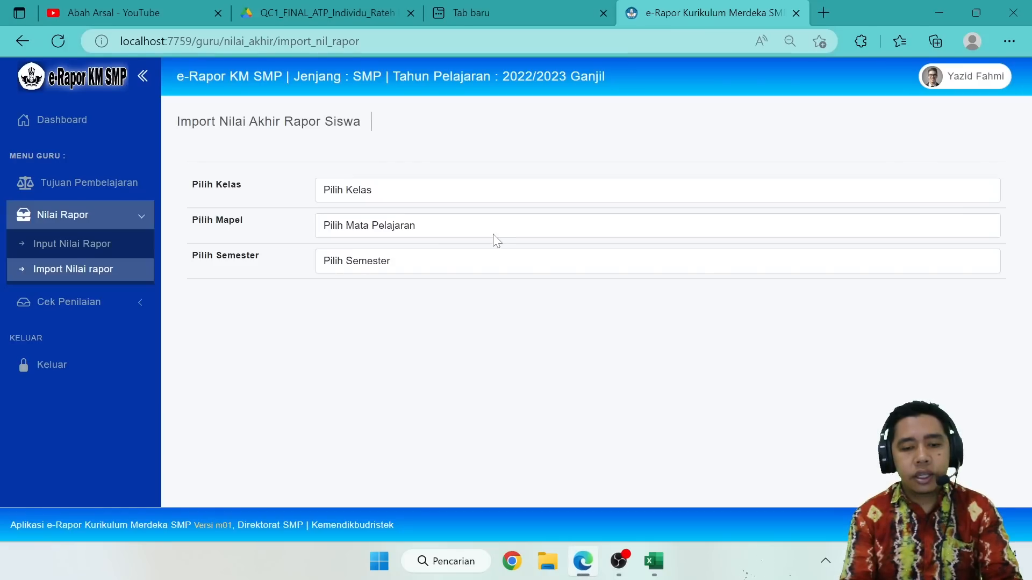
{"action": "left_click", "coordinate": [108, 245]}
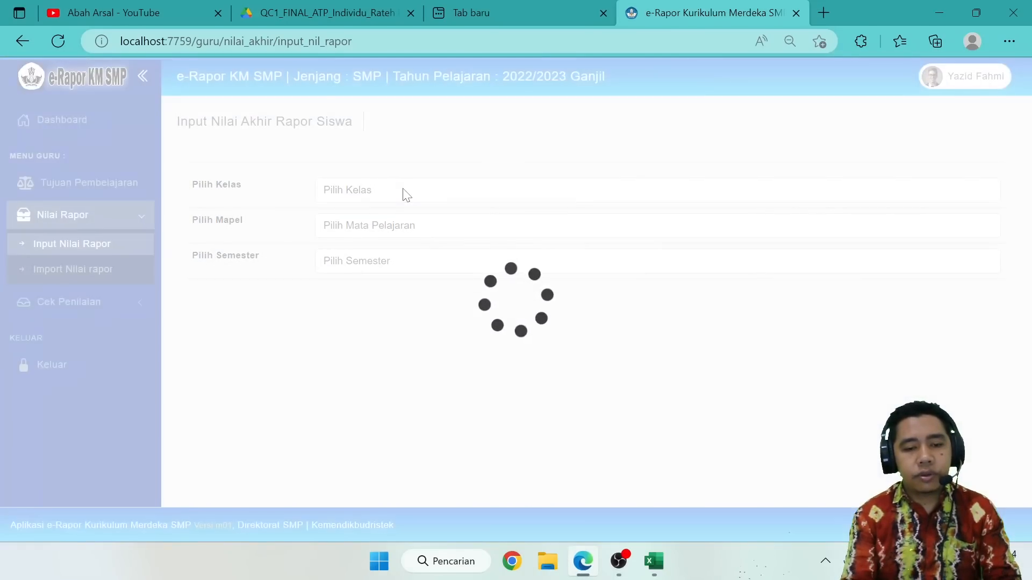
{"action": "left_click", "coordinate": [406, 195]}
{"action": "left_click", "coordinate": [372, 224]}
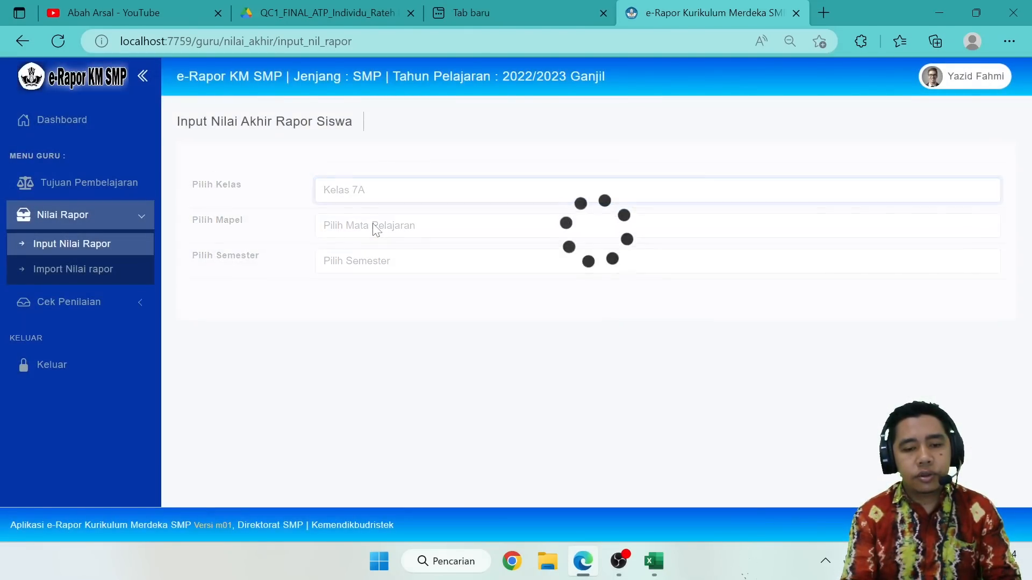
{"action": "left_click", "coordinate": [383, 230]}
{"action": "left_click", "coordinate": [365, 260]}
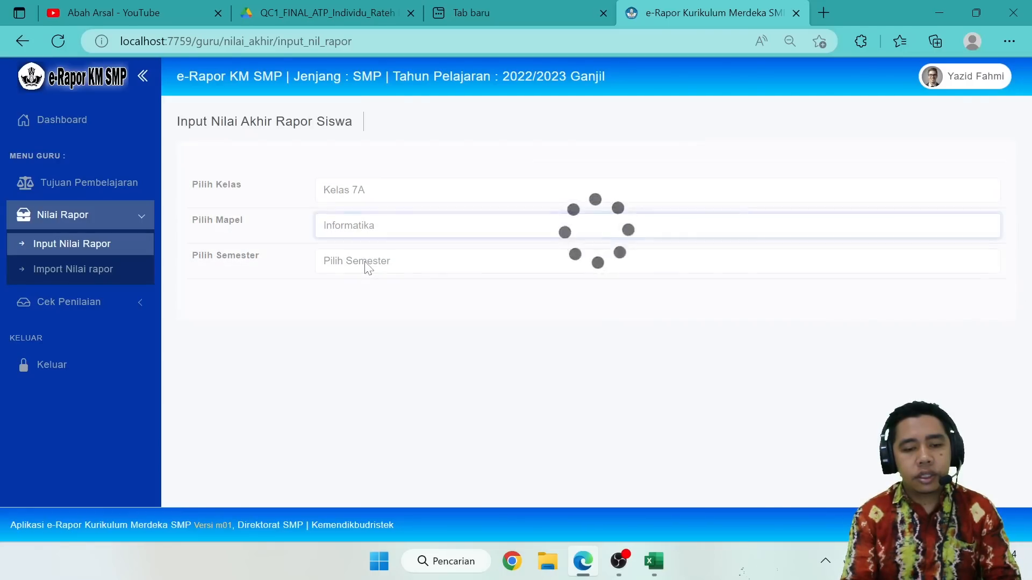
{"action": "left_click", "coordinate": [365, 261]}
{"action": "left_click", "coordinate": [356, 297]}
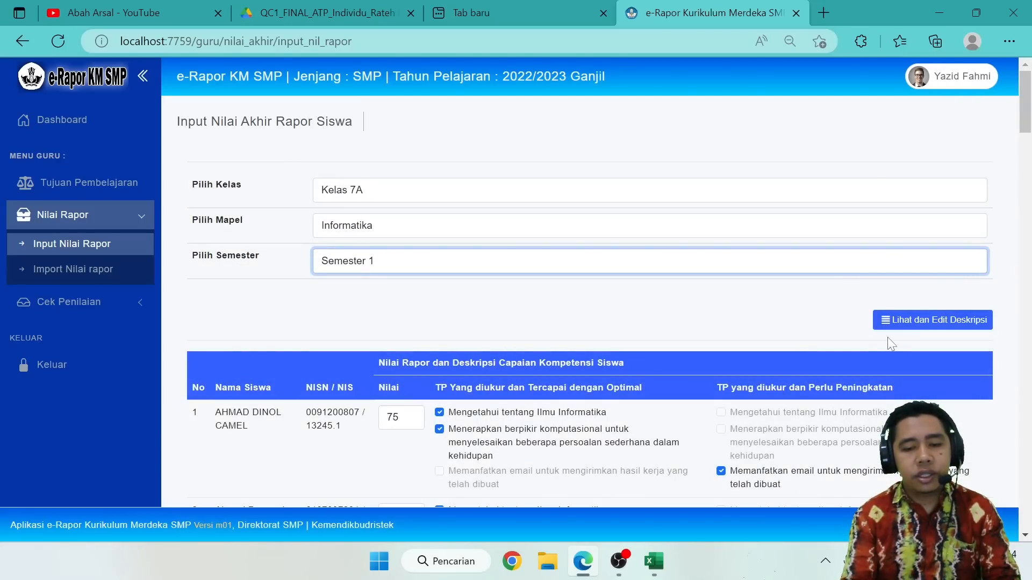
Show the editable achievement descriptions and copy student 3's full Deskripsi Capaian Tertinggi text.
{"action": "left_click", "coordinate": [927, 321]}
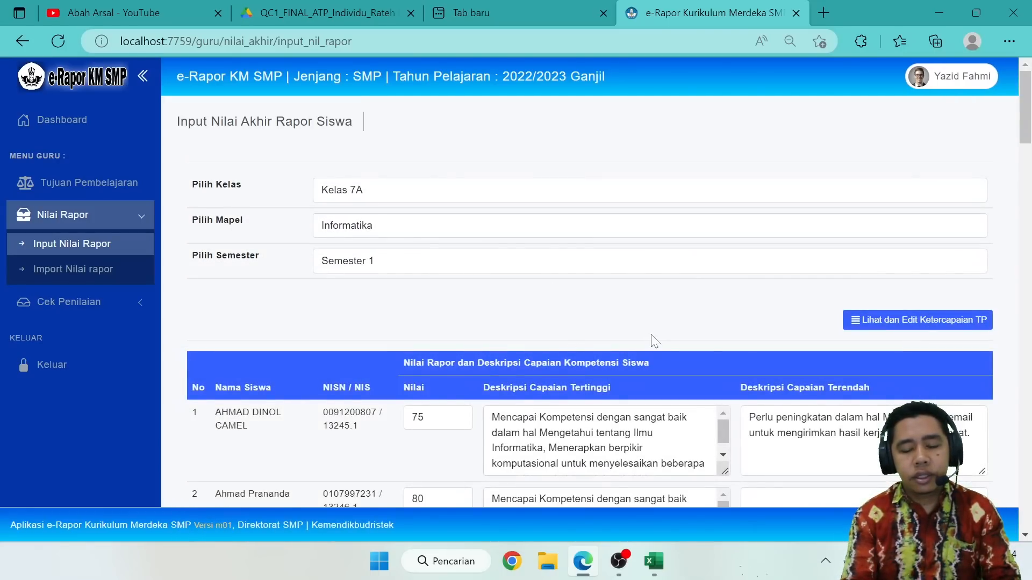
{"action": "scroll", "coordinate": [654, 342], "scroll_direction": "down", "scroll_amount": 3}
{"action": "scroll", "coordinate": [655, 341], "scroll_direction": "down", "scroll_amount": 2}
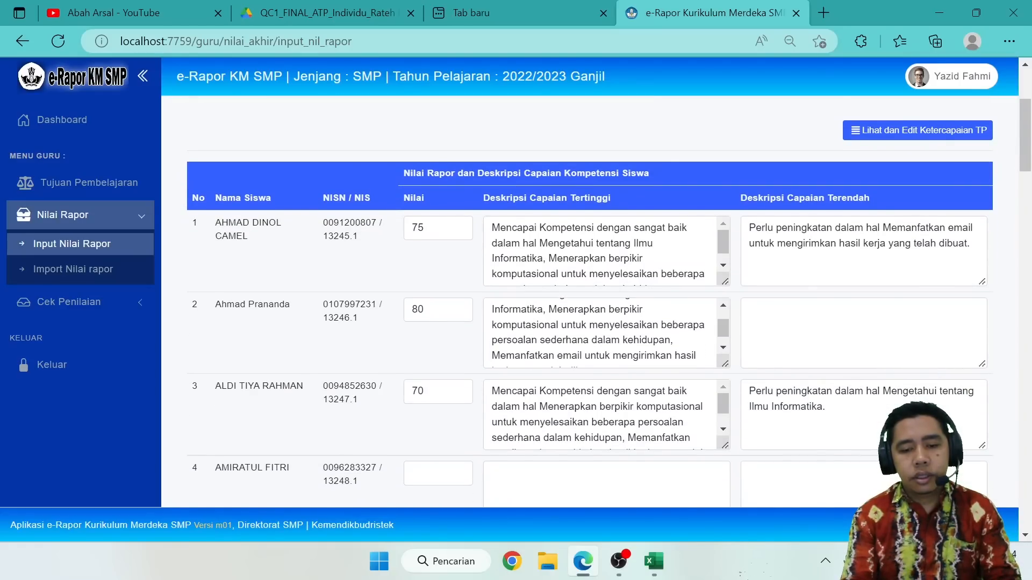
{"action": "double_click", "coordinate": [629, 391]}
{"action": "key", "text": "ctrl+a"}
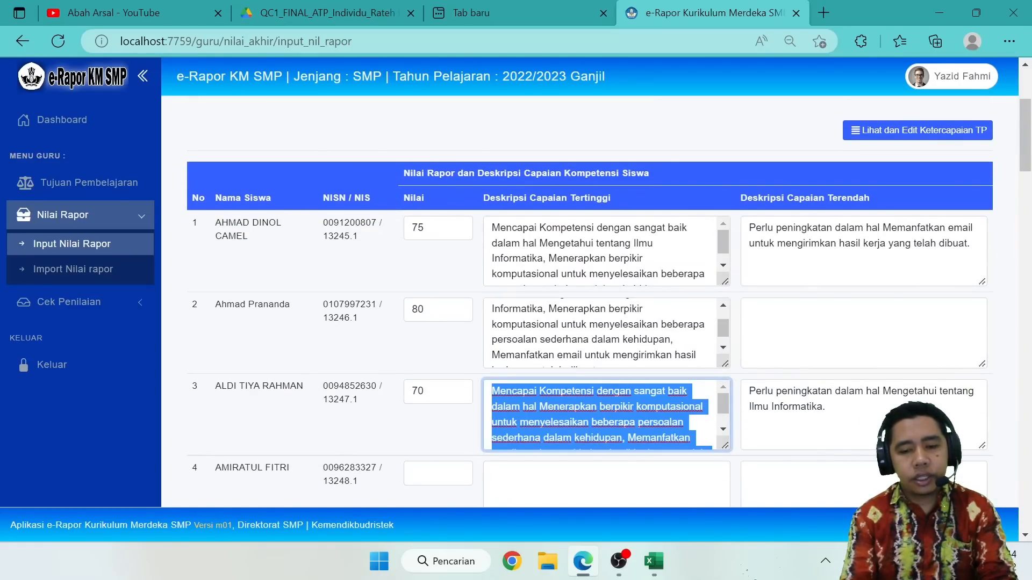
In the Excel grade format, enter 75 as student 4's grade and paste the copied description into that student's Capaian Tertinggi cell.
{"action": "left_click", "coordinate": [654, 561]}
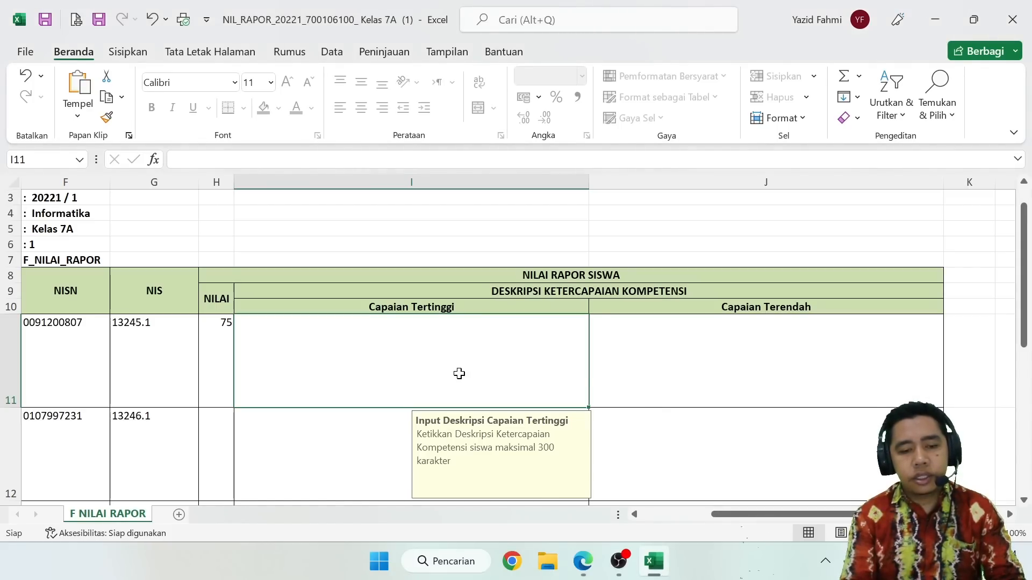
{"action": "right_click", "coordinate": [459, 380]}
{"action": "key", "text": "Escape"}
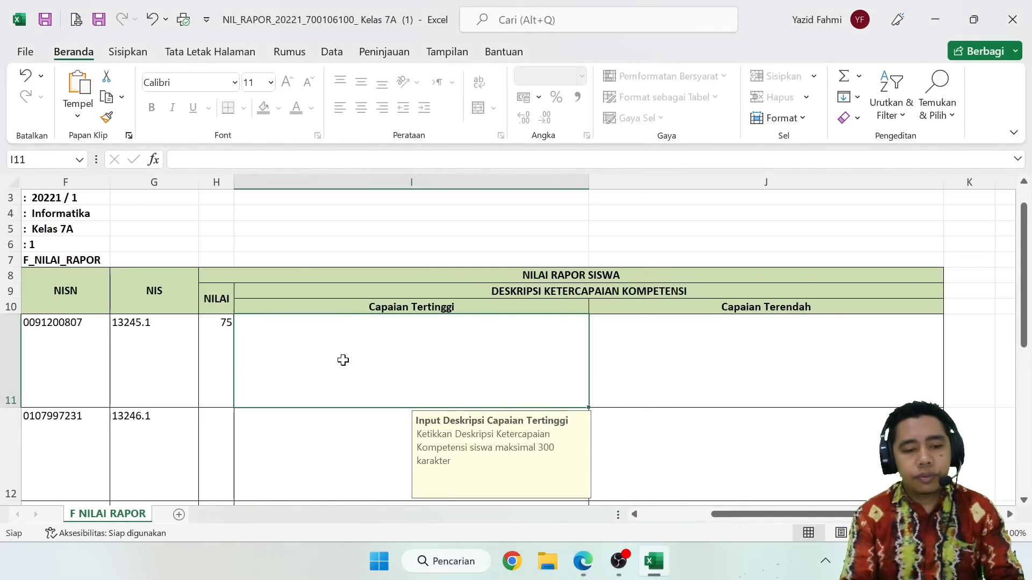
{"action": "scroll", "coordinate": [342, 359], "scroll_direction": "down", "scroll_amount": 2}
{"action": "scroll", "coordinate": [343, 360], "scroll_direction": "down", "scroll_amount": 2}
{"action": "left_click", "coordinate": [221, 427]}
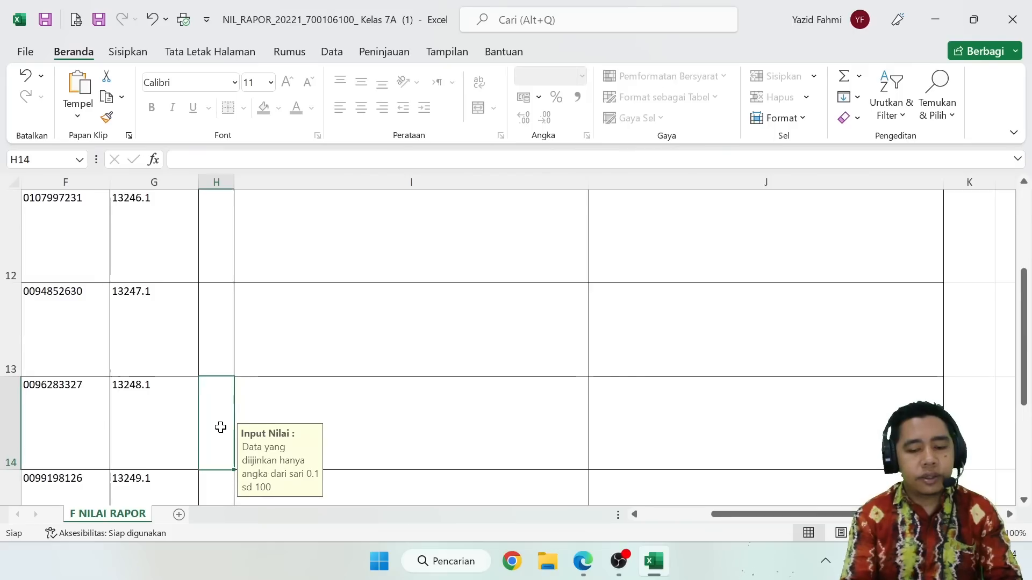
{"action": "type", "text": "75"}
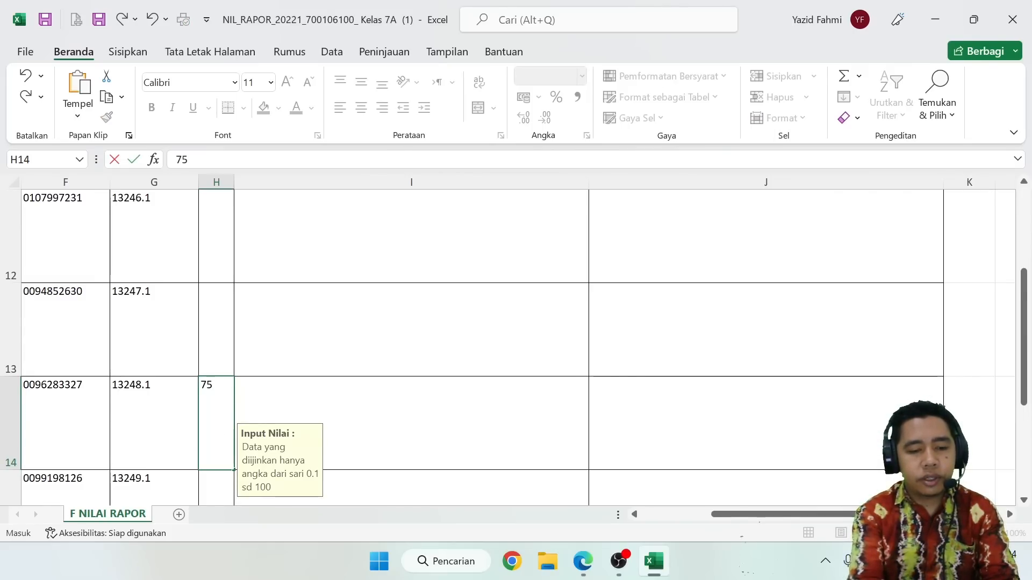
{"action": "key", "text": "Tab"}
{"action": "right_click", "coordinate": [291, 439]}
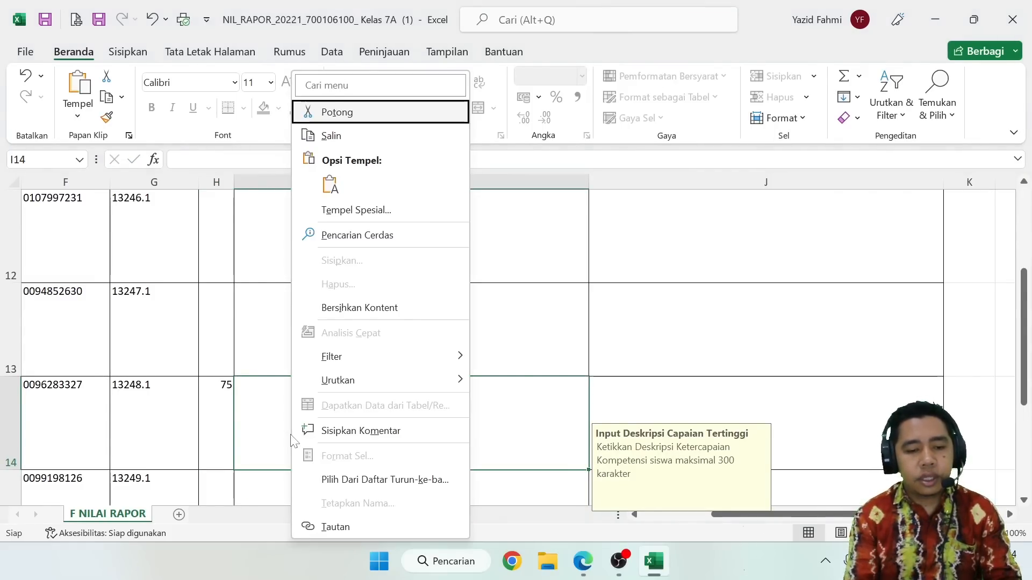
{"action": "left_click", "coordinate": [331, 184]}
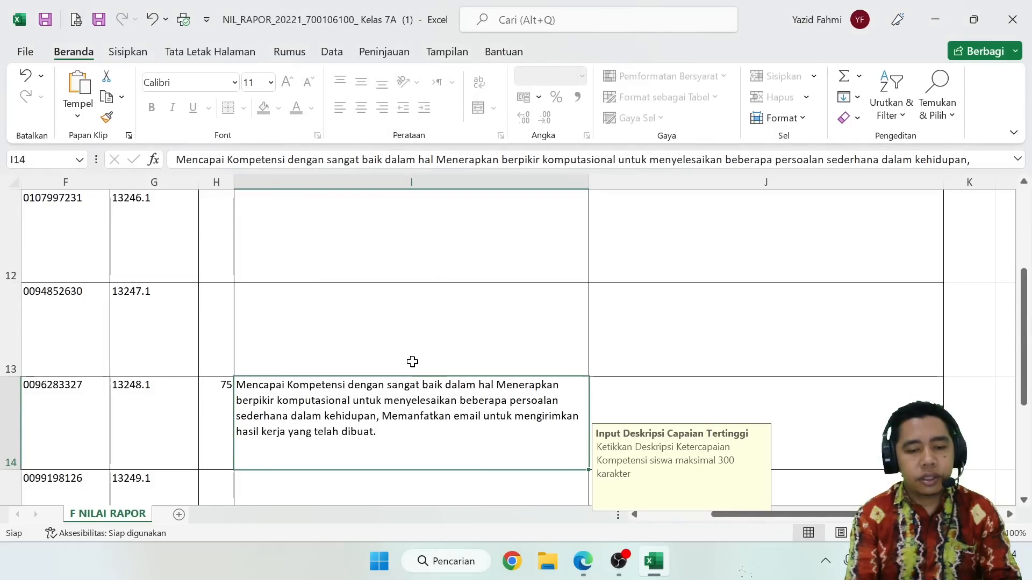
Copy student 3's Deskripsi Capaian Terendah from e-Rapor and paste it into student 4's Capaian Terendah cell in Excel.
{"action": "mouse_move", "coordinate": [584, 561]}
{"action": "left_click", "coordinate": [583, 473]}
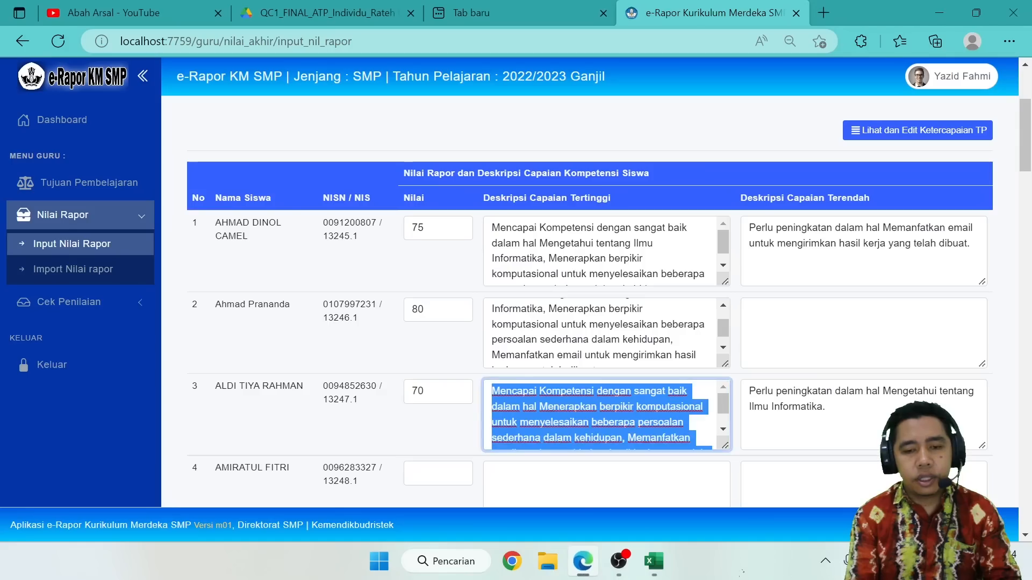
{"action": "double_click", "coordinate": [798, 407]}
{"action": "key", "text": "ctrl+a"}
{"action": "key", "text": "ctrl+c"}
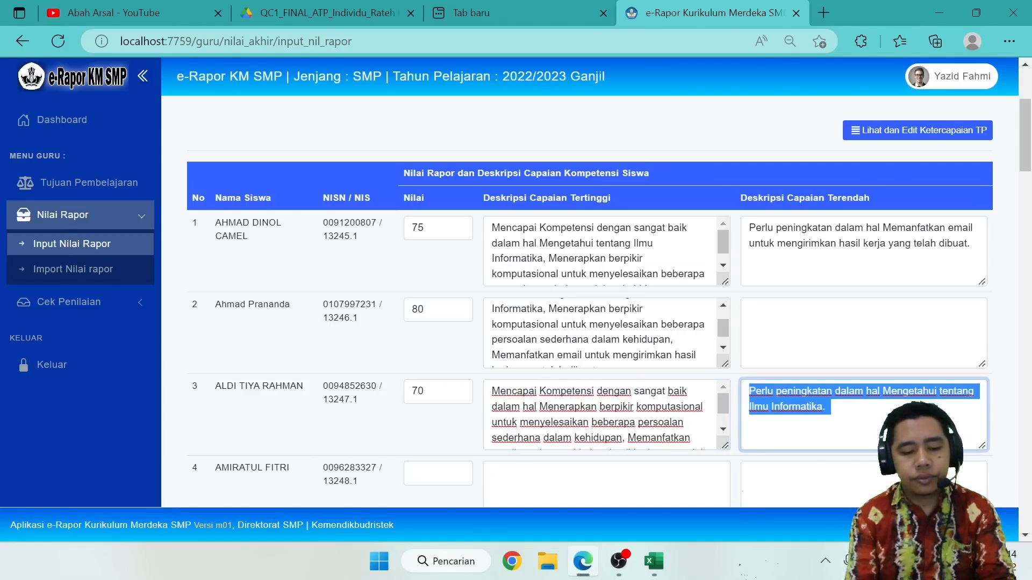
{"action": "left_click", "coordinate": [654, 562]}
{"action": "left_click", "coordinate": [682, 398]}
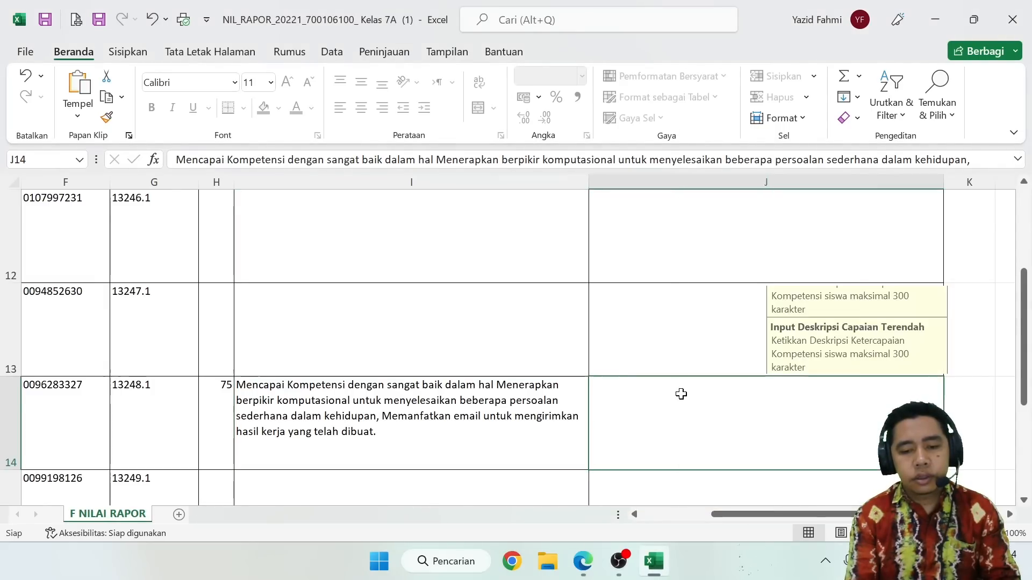
{"action": "right_click", "coordinate": [682, 395]}
{"action": "left_click", "coordinate": [721, 184]}
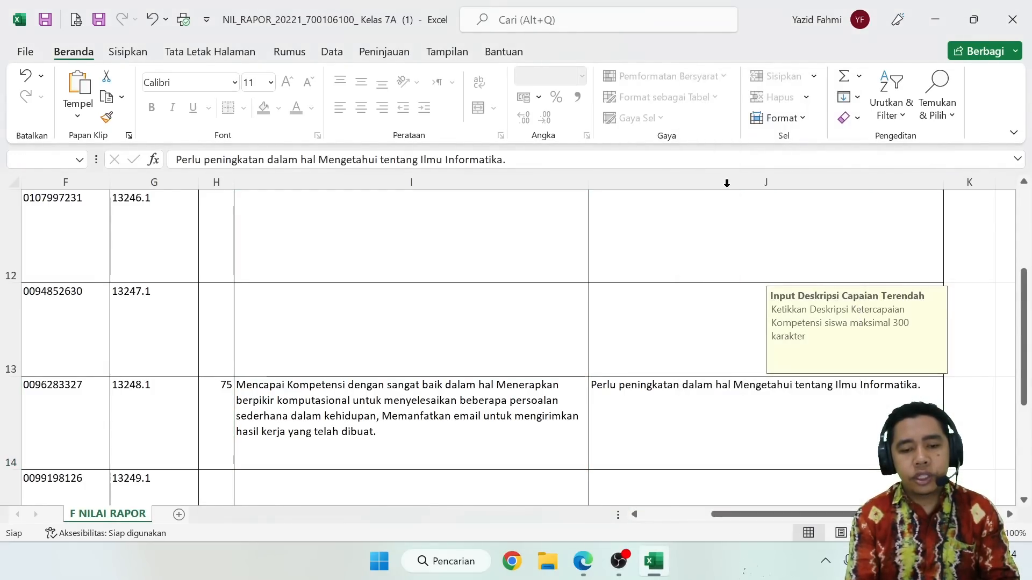
Check the student rows in the import sheet and close the Excel grade format.
{"action": "scroll", "coordinate": [727, 183], "scroll_direction": "up", "scroll_amount": 4}
{"action": "scroll", "coordinate": [726, 183], "scroll_direction": "down", "scroll_amount": 3}
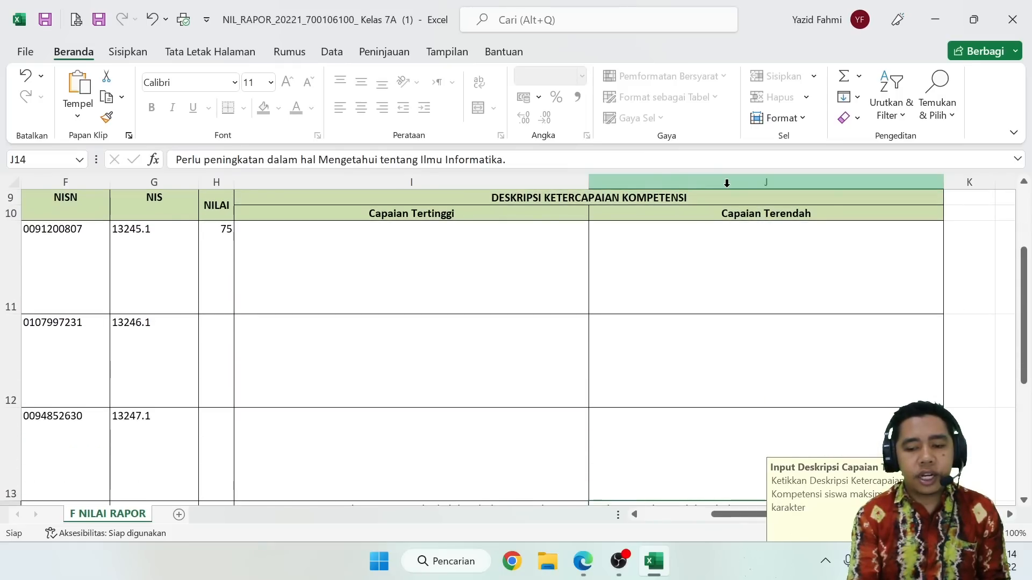
{"action": "scroll", "coordinate": [679, 370], "scroll_direction": "down", "scroll_amount": 1}
{"action": "scroll", "coordinate": [679, 371], "scroll_direction": "up", "scroll_amount": 1}
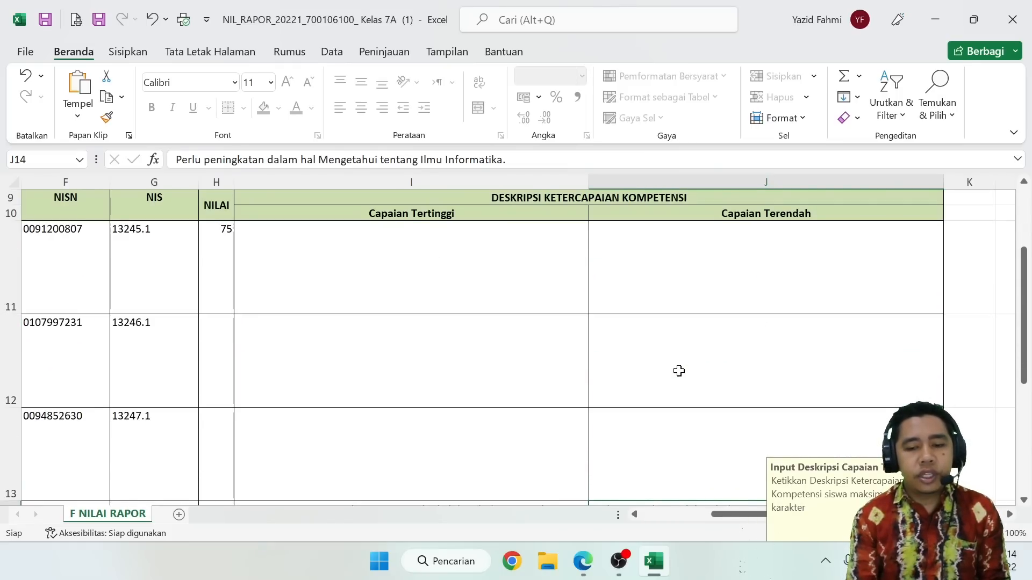
{"action": "scroll", "coordinate": [679, 371], "scroll_direction": "up", "scroll_amount": 2}
{"action": "scroll", "coordinate": [678, 371], "scroll_direction": "down", "scroll_amount": 3}
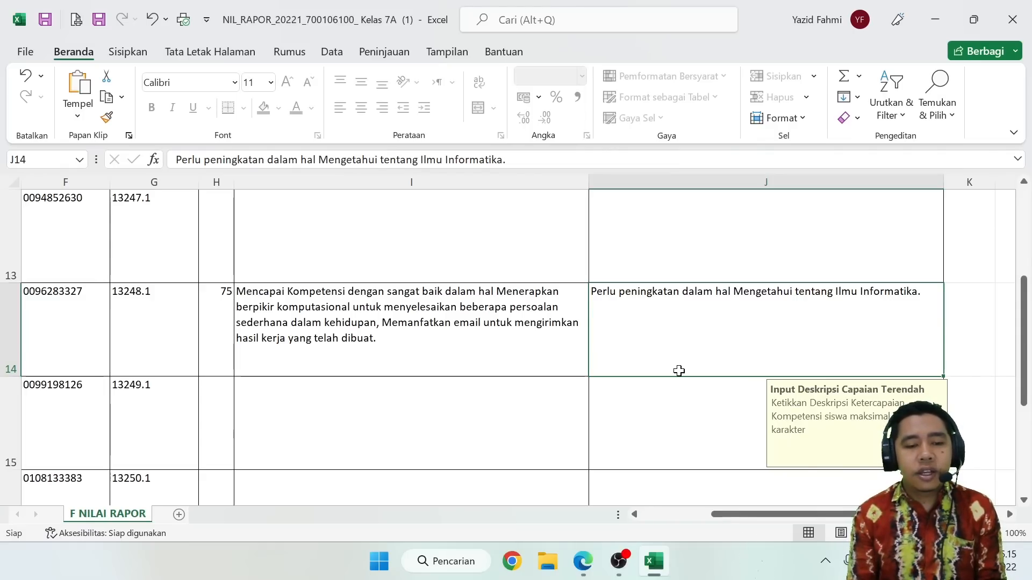
{"action": "left_click_drag", "start_coordinate": [775, 518], "coordinate": [645, 516]}
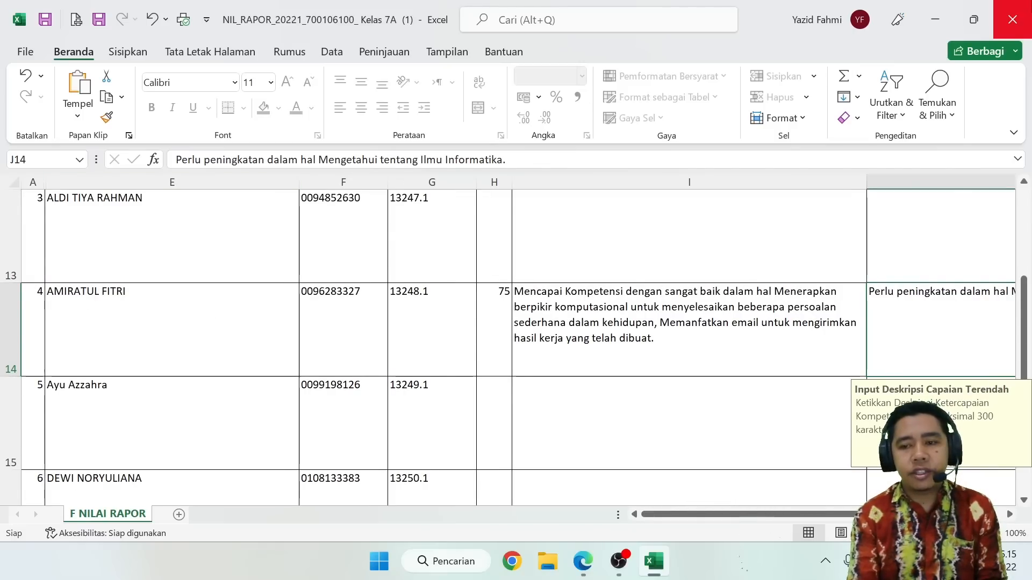
{"action": "left_click", "coordinate": [1013, 20]}
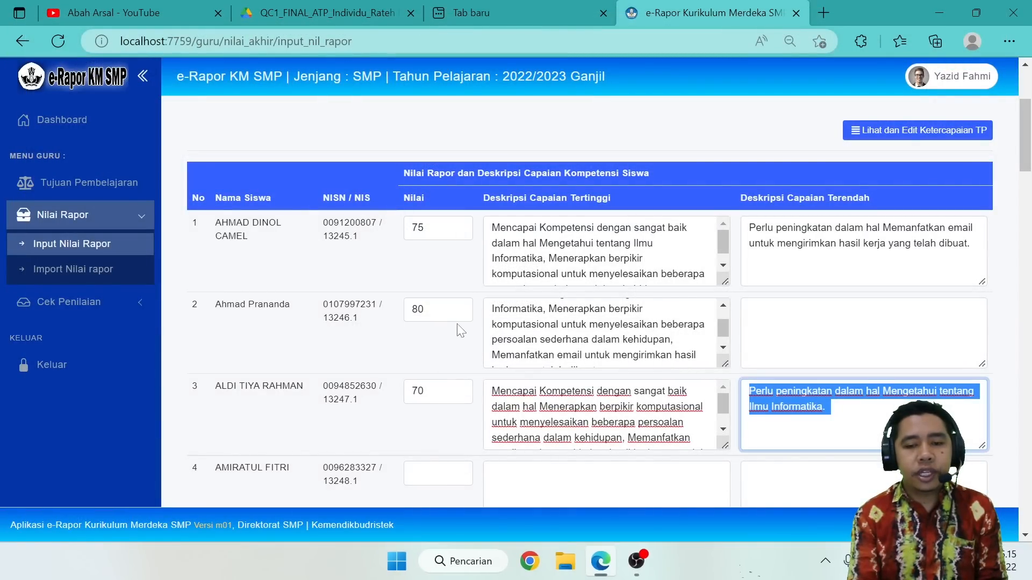
Open the report grade import page in e-Rapor and select Kelas 7A, Informatika and Semester 1.
{"action": "left_click", "coordinate": [75, 268]}
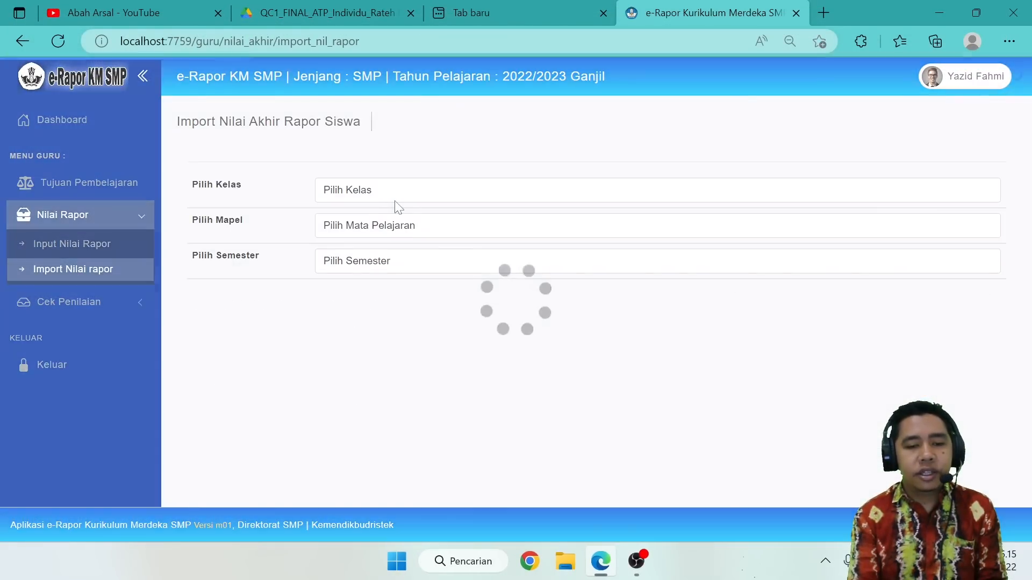
{"action": "left_click", "coordinate": [395, 199]}
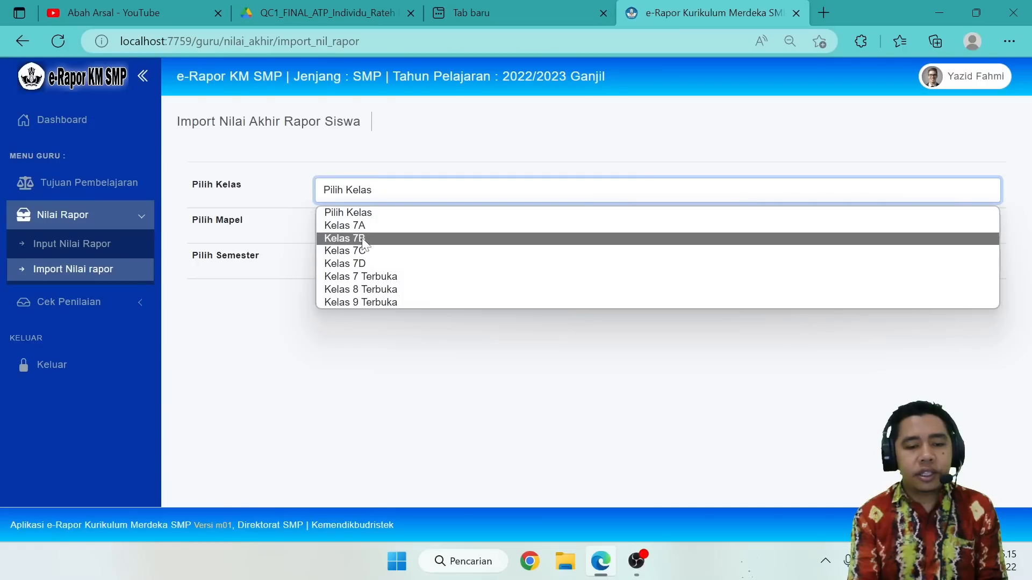
{"action": "left_click", "coordinate": [371, 227]}
{"action": "left_click", "coordinate": [375, 231]}
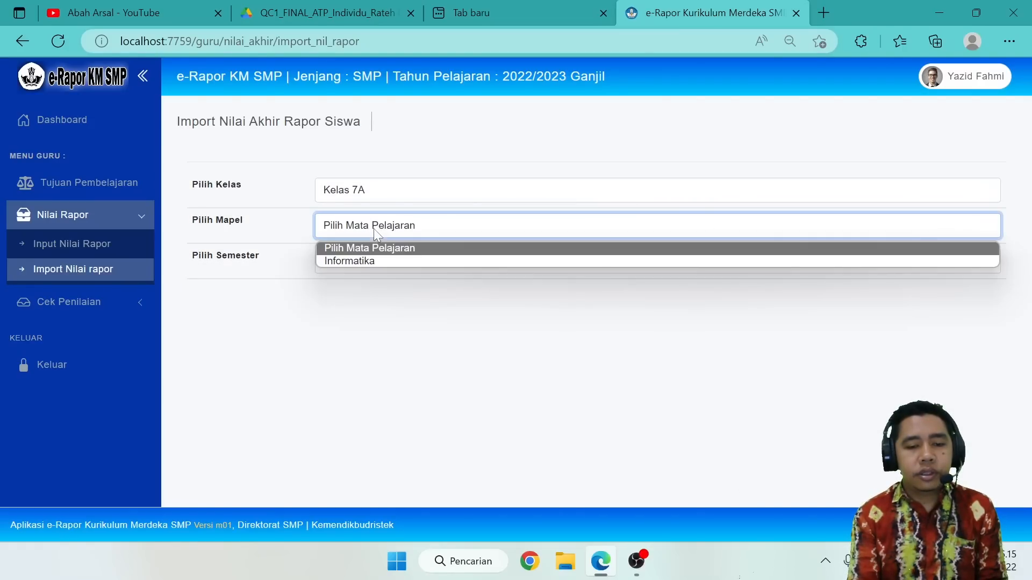
{"action": "left_click", "coordinate": [363, 260]}
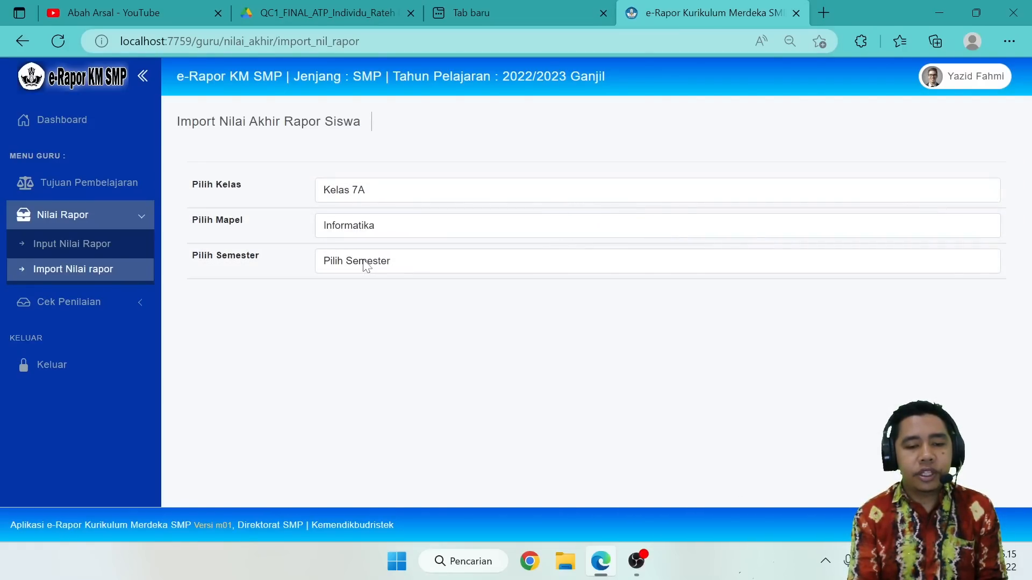
{"action": "left_click", "coordinate": [365, 263]}
{"action": "left_click", "coordinate": [359, 295]}
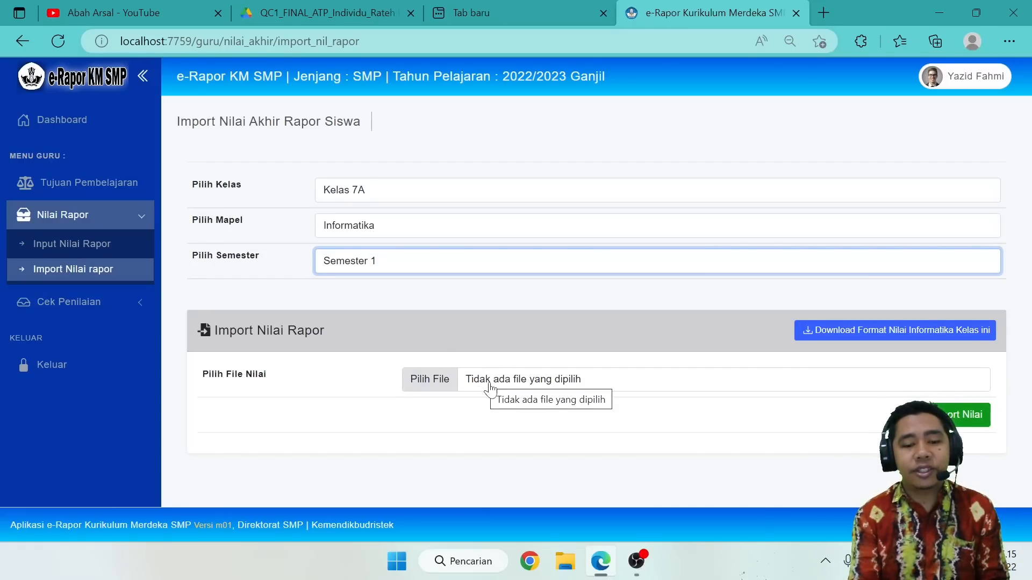
Choose the file NIL_RAPOR_20221_700106100_ Kelas 7A (1).xlsx from the Unduhan folder and import its grades.
{"action": "left_click", "coordinate": [421, 379]}
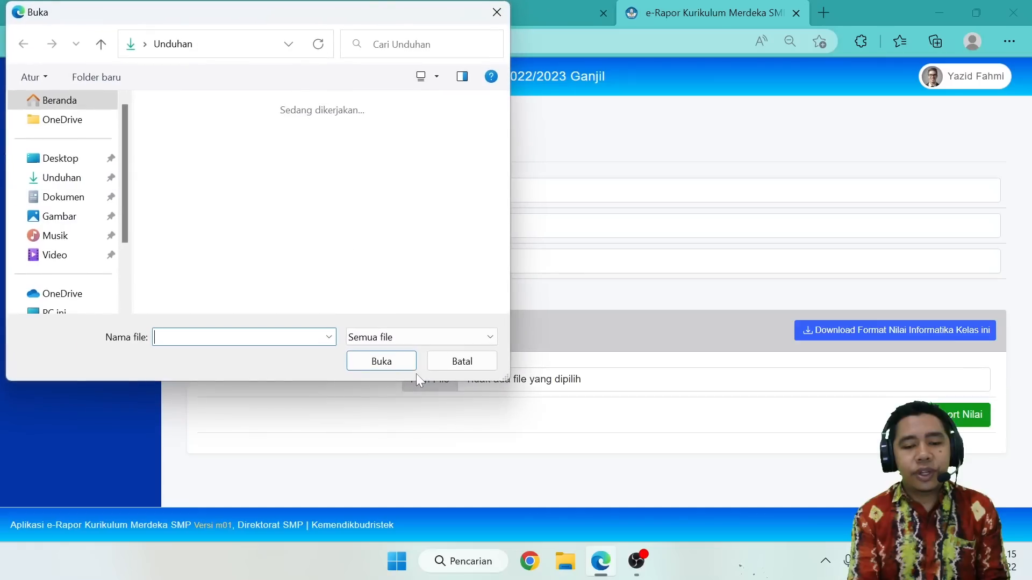
{"action": "left_click", "coordinate": [463, 361]}
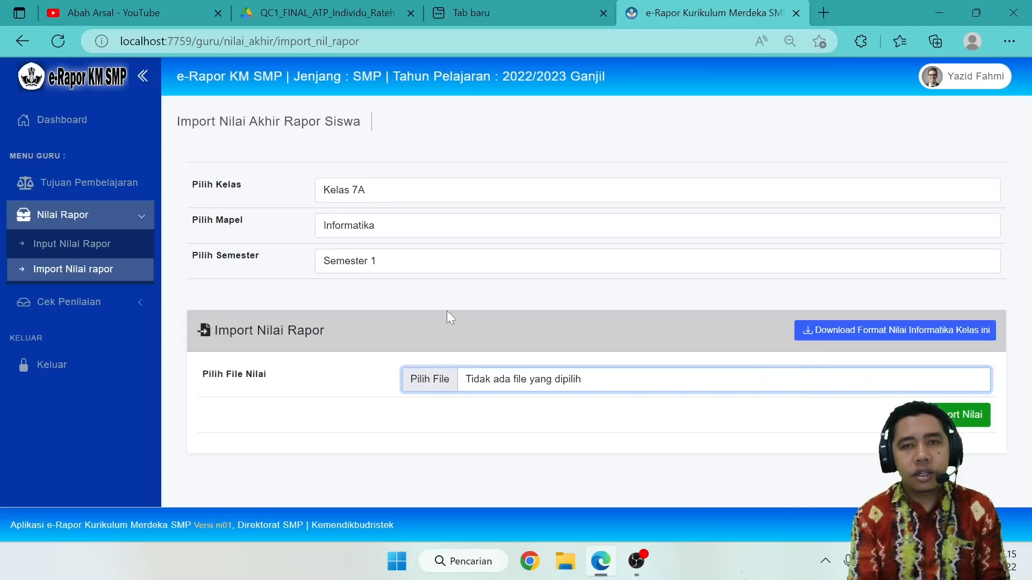
{"action": "left_click", "coordinate": [425, 381]}
{"action": "double_click", "coordinate": [172, 129]}
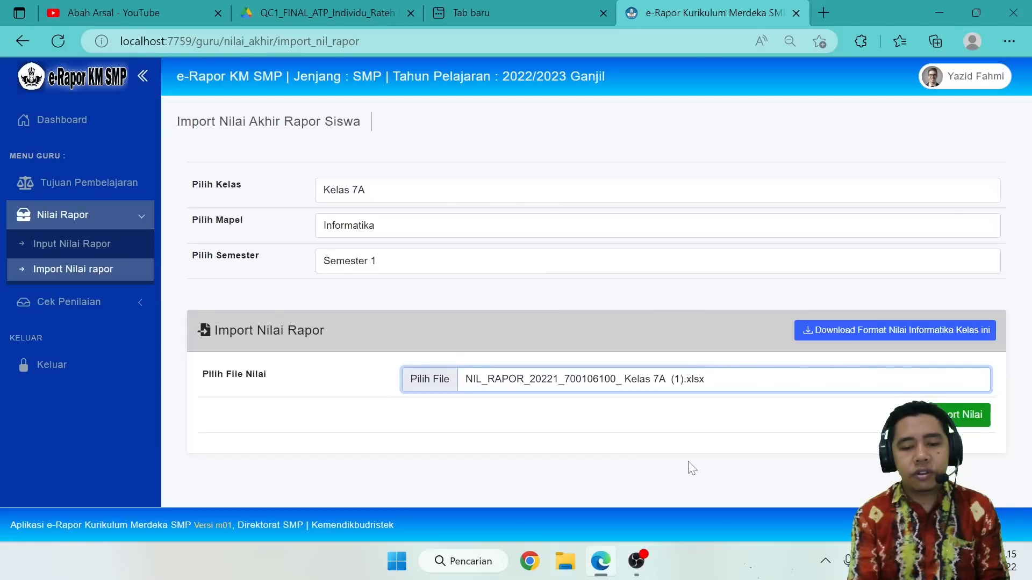
{"action": "left_click", "coordinate": [957, 424]}
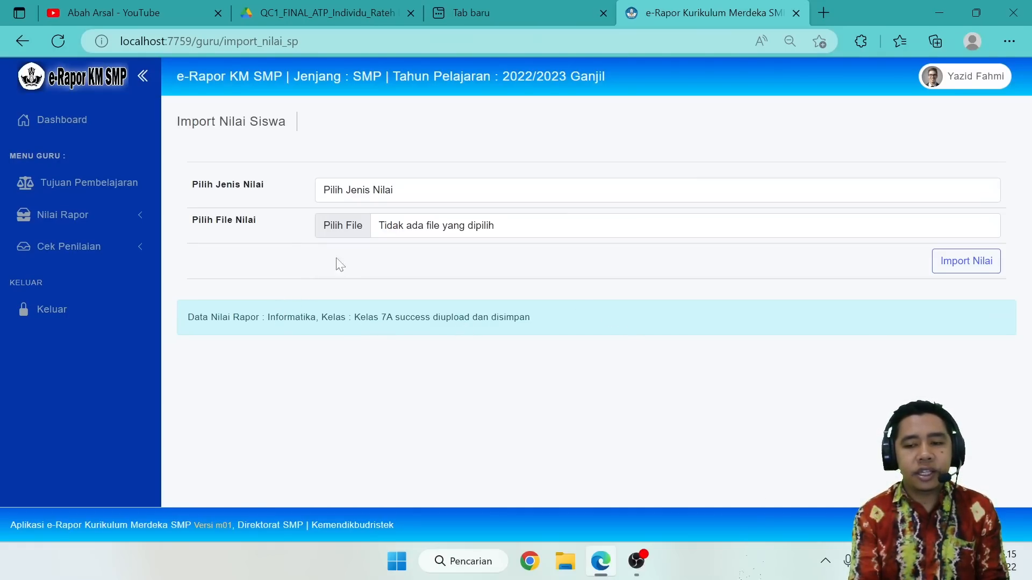
Open the report grade input page and select Kelas 7A, Informatika and Semester 1.
{"action": "left_click", "coordinate": [124, 214]}
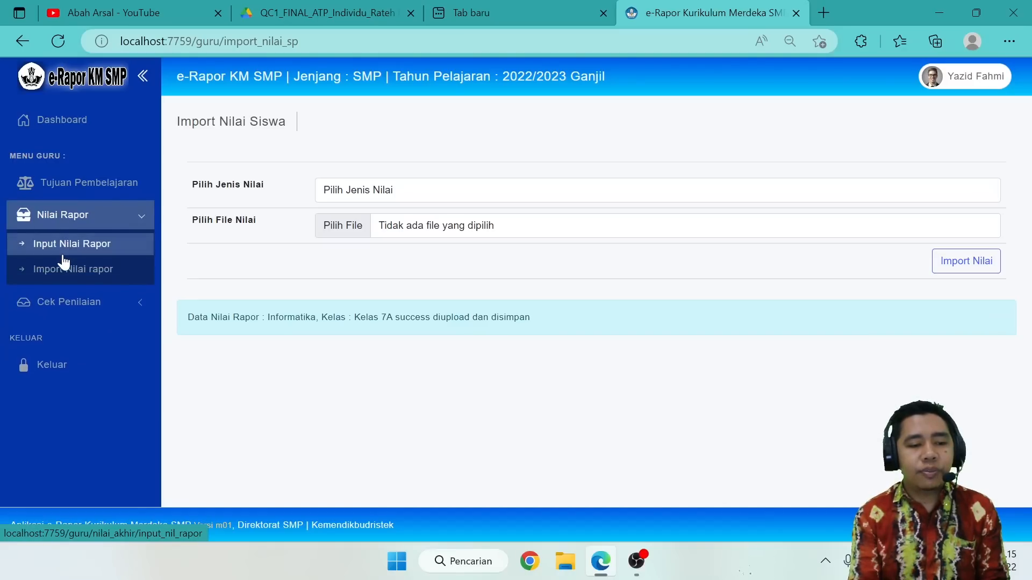
{"action": "left_click", "coordinate": [62, 258]}
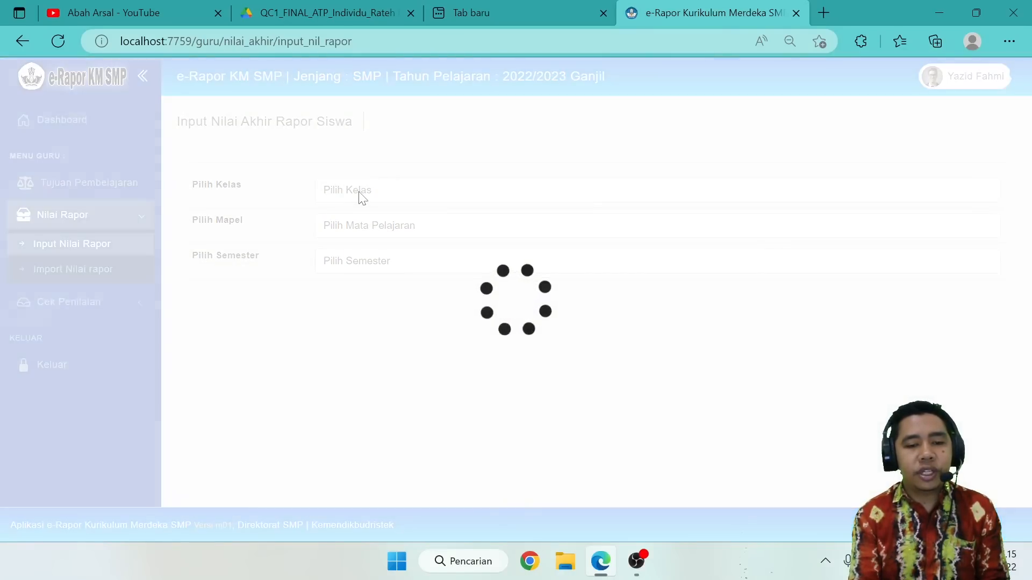
{"action": "left_click", "coordinate": [360, 192]}
{"action": "left_click", "coordinate": [361, 225]}
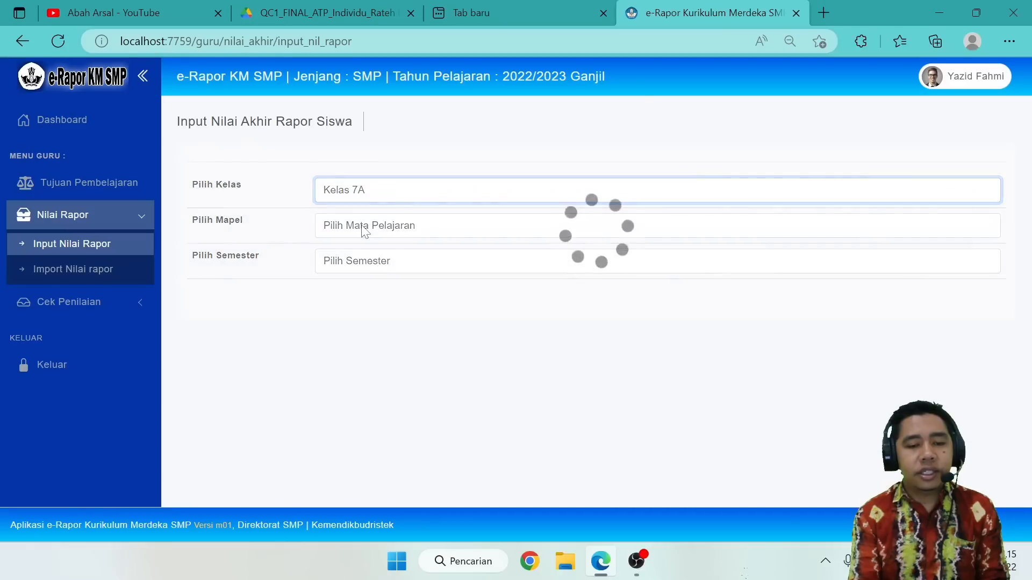
{"action": "left_click", "coordinate": [361, 225]}
{"action": "left_click", "coordinate": [369, 260]}
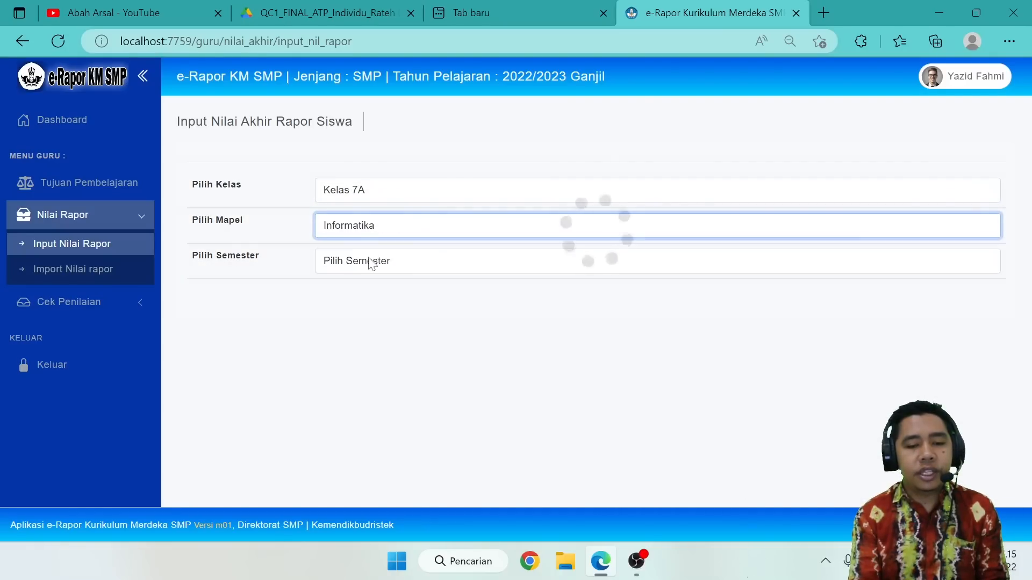
{"action": "left_click", "coordinate": [371, 262]}
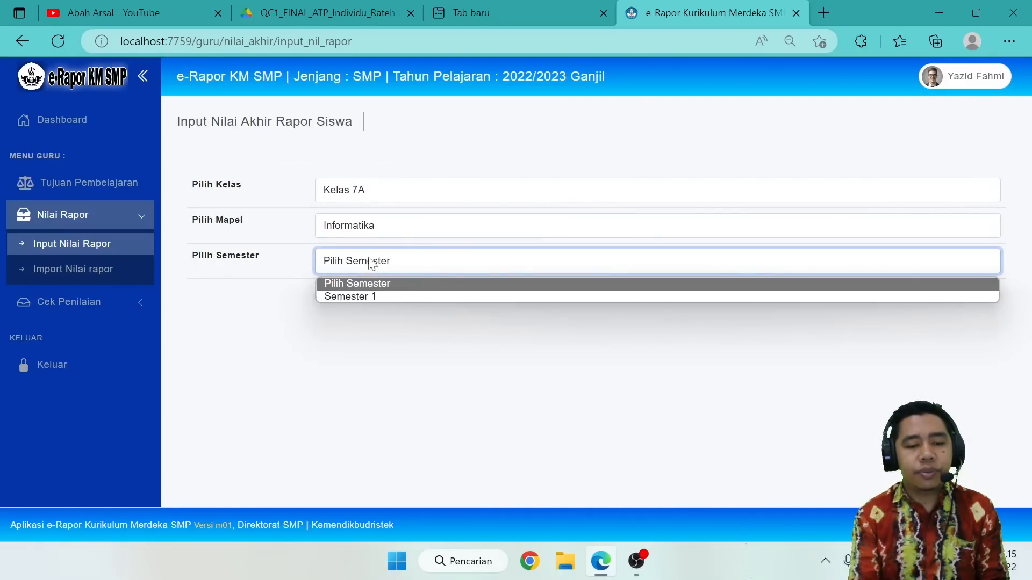
{"action": "left_click", "coordinate": [364, 296]}
Check the imported grades in the student rows, then show and review the highest and lowest achievement descriptions.
{"action": "scroll", "coordinate": [404, 346], "scroll_direction": "down", "scroll_amount": 5}
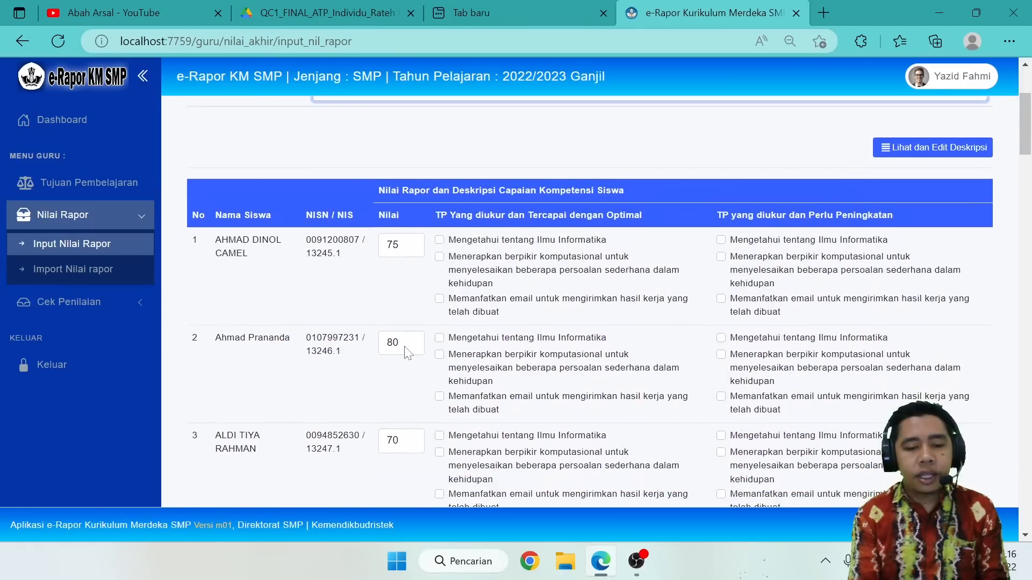
{"action": "scroll", "coordinate": [407, 353], "scroll_direction": "down", "scroll_amount": 1}
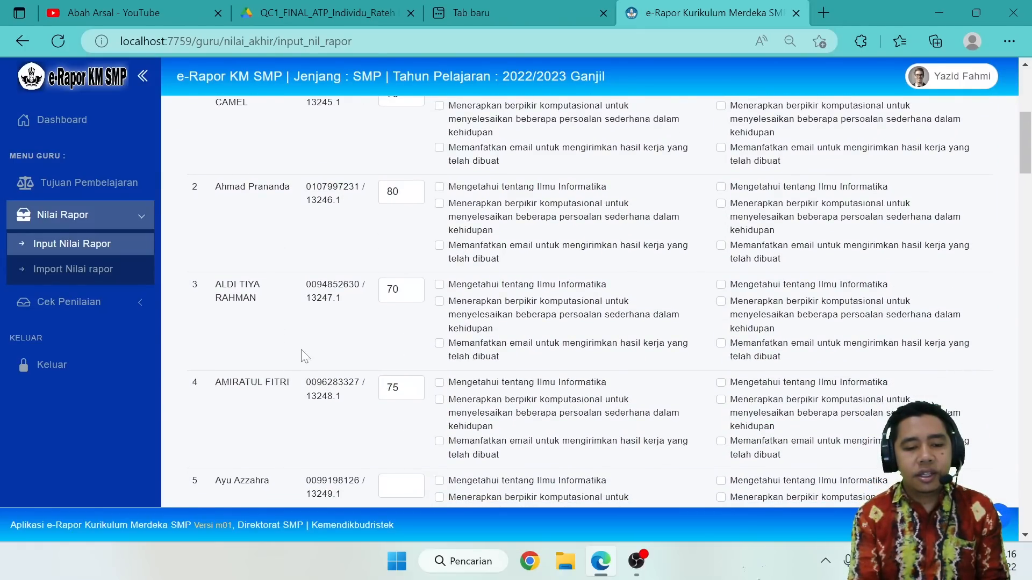
{"action": "scroll", "coordinate": [610, 299], "scroll_direction": "up", "scroll_amount": 3}
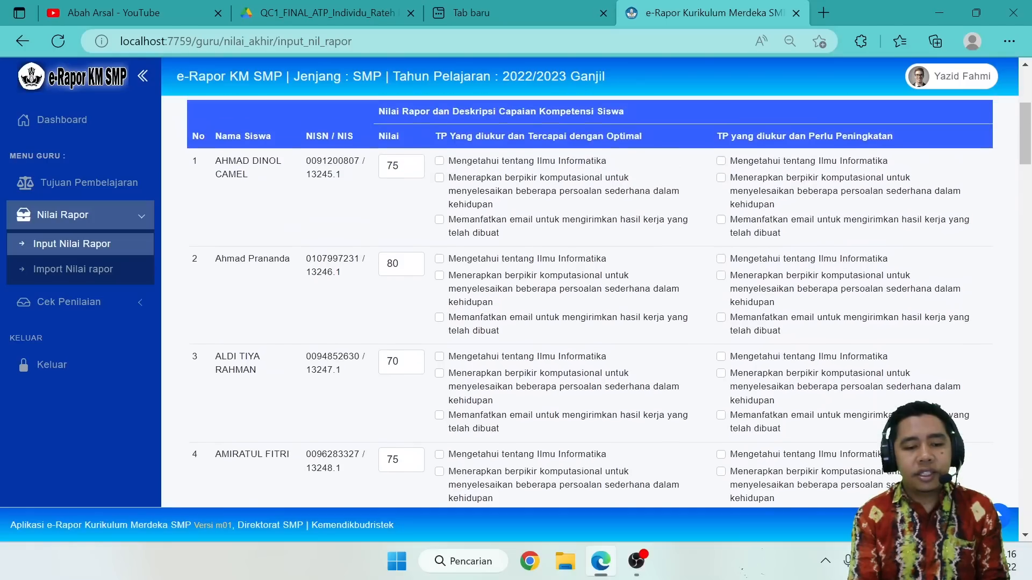
{"action": "left_click", "coordinate": [931, 139]}
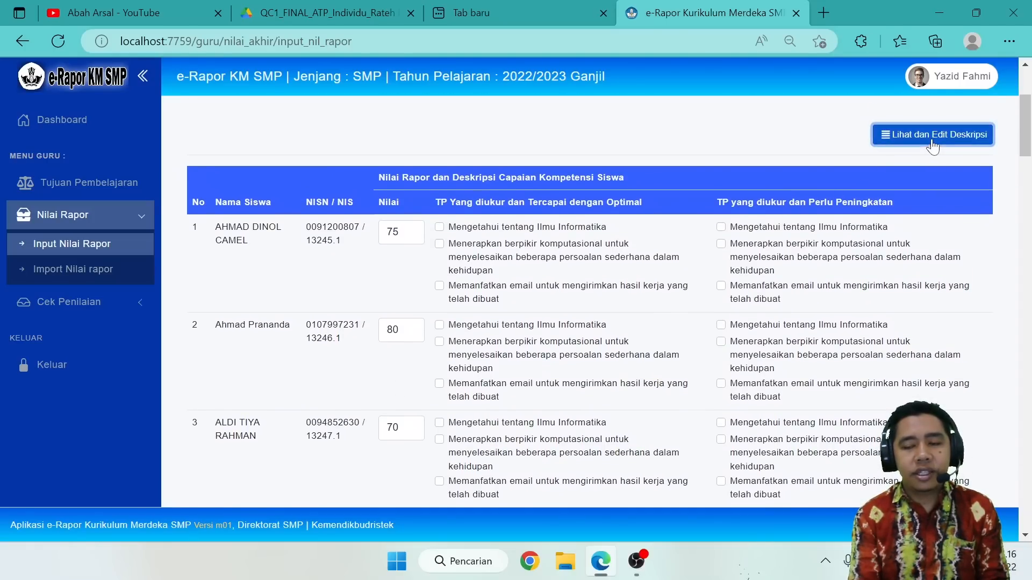
{"action": "scroll", "coordinate": [739, 261], "scroll_direction": "down", "scroll_amount": 4}
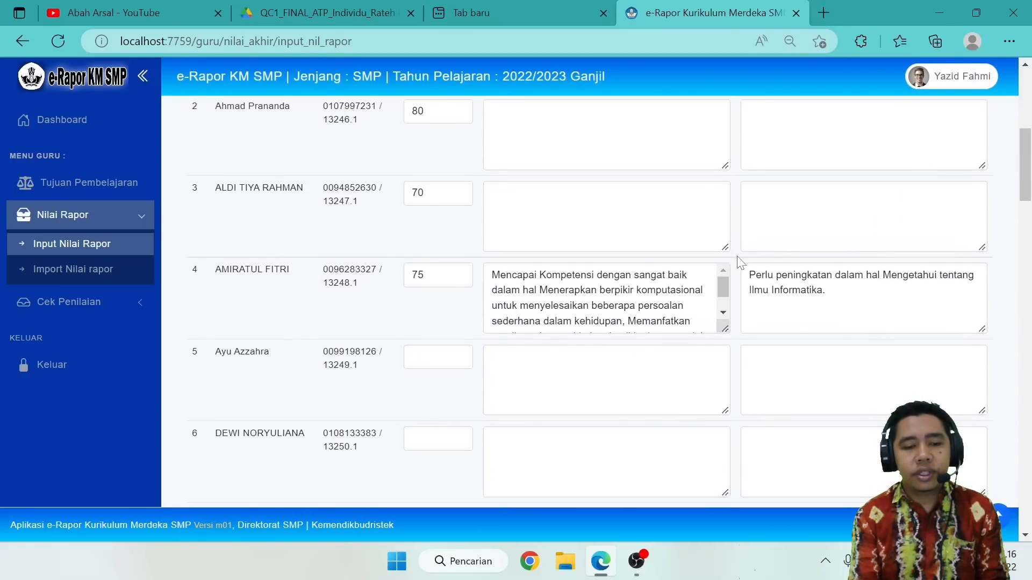
{"action": "scroll", "coordinate": [635, 254], "scroll_direction": "up", "scroll_amount": 3}
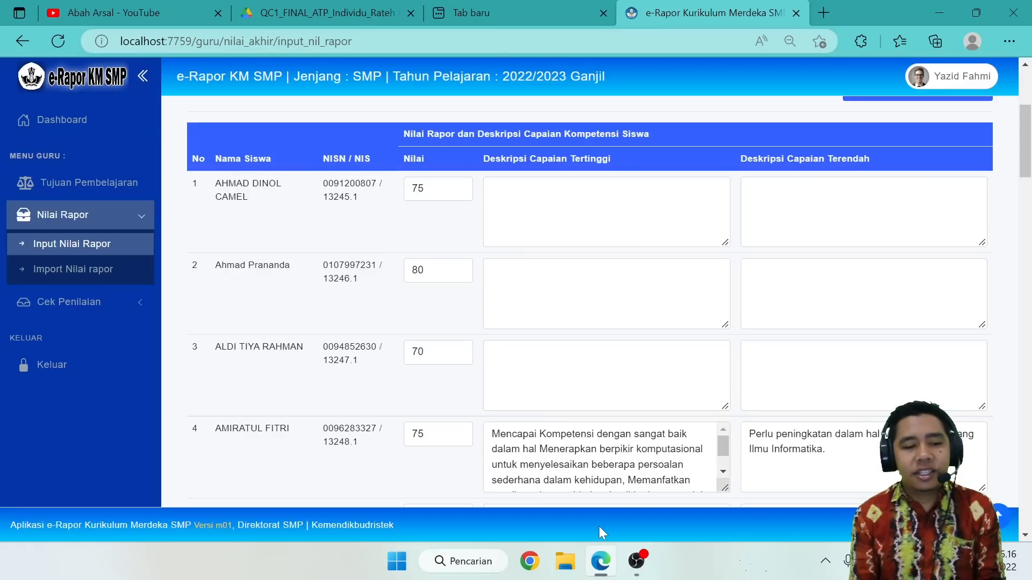
View the teacher's assessment status page and return to the report grade input page.
{"action": "left_click", "coordinate": [86, 302]}
{"action": "left_click", "coordinate": [95, 276]}
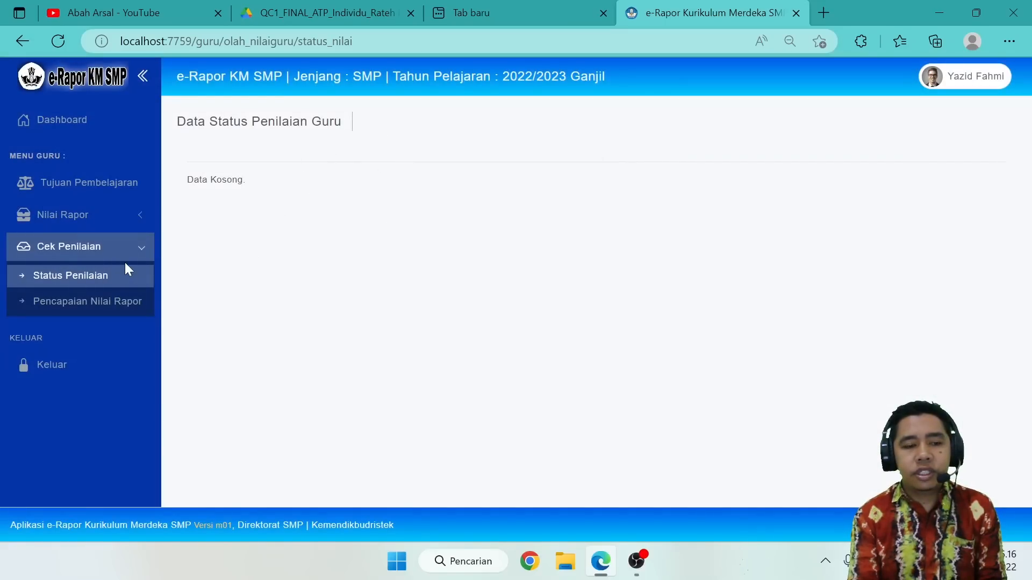
{"action": "left_click", "coordinate": [75, 221]}
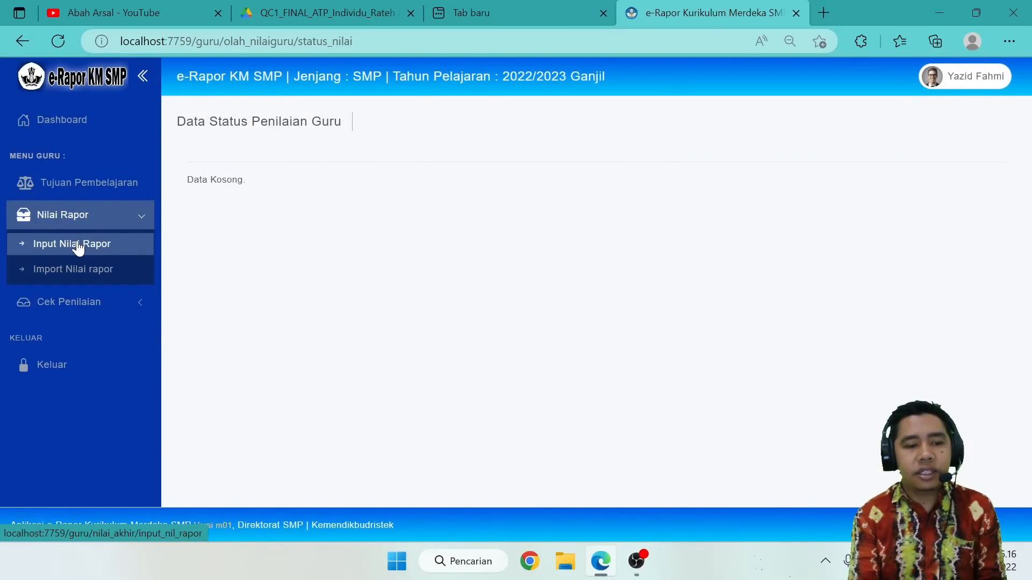
{"action": "left_click", "coordinate": [78, 246]}
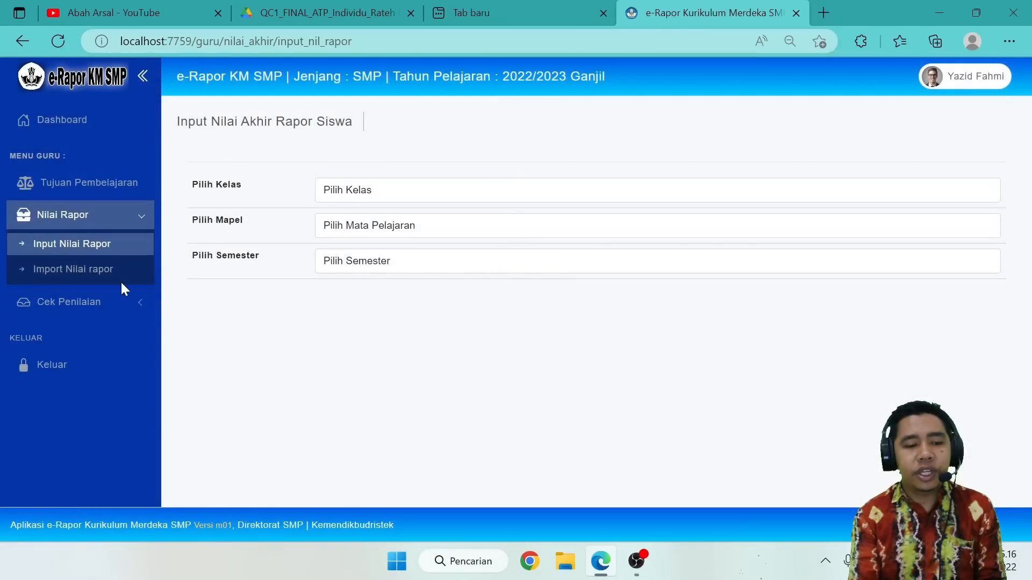
Open the report grade achievement page for Kelas 7A and Informatika, and review the Perkembangan Deskripsi Rapor data.
{"action": "left_click", "coordinate": [83, 304]}
{"action": "left_click", "coordinate": [75, 304]}
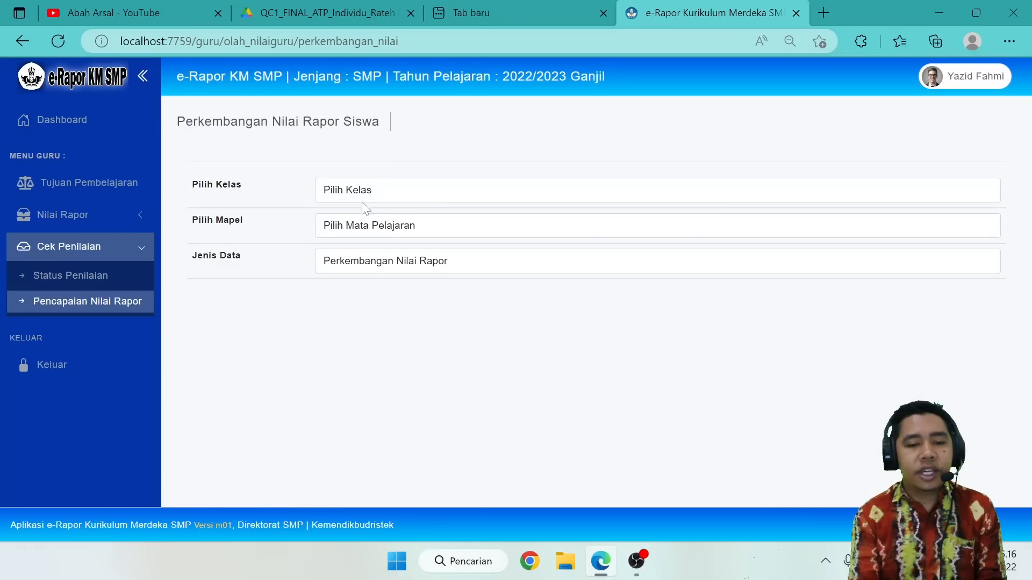
{"action": "left_click", "coordinate": [362, 201]}
{"action": "left_click", "coordinate": [359, 225]}
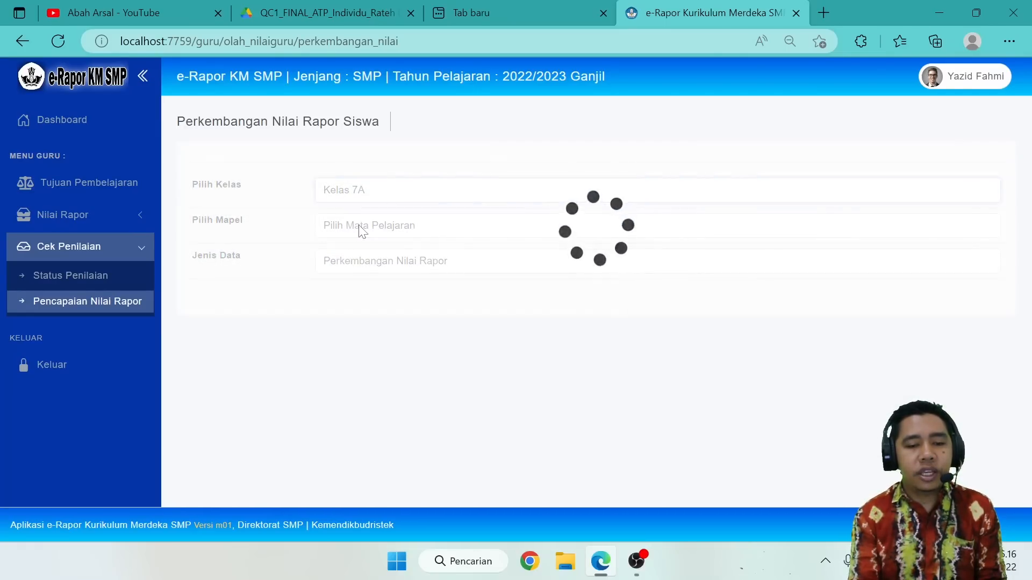
{"action": "left_click", "coordinate": [360, 227]}
{"action": "left_click", "coordinate": [362, 261]}
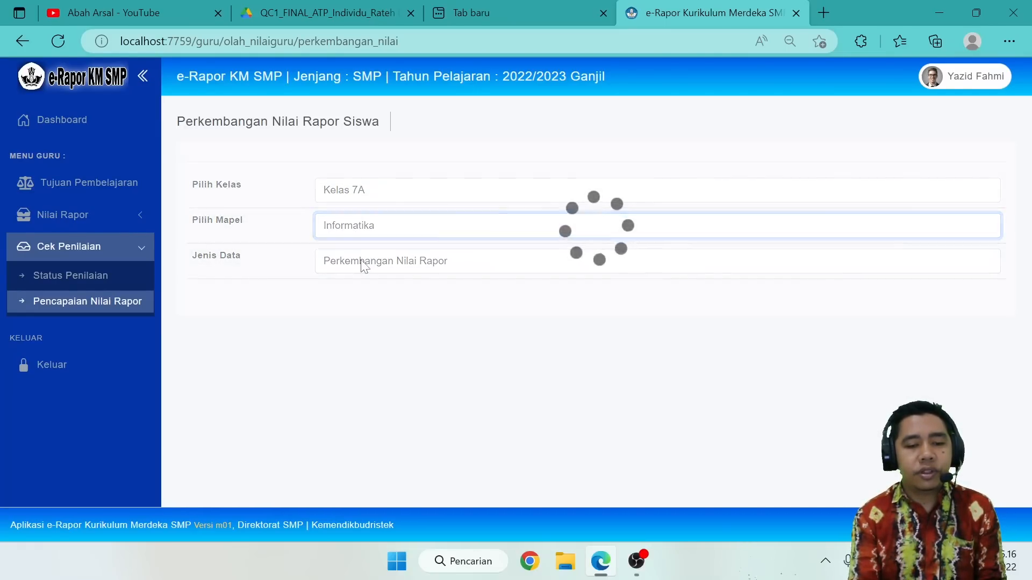
{"action": "left_click", "coordinate": [362, 262]}
{"action": "left_click", "coordinate": [360, 295]}
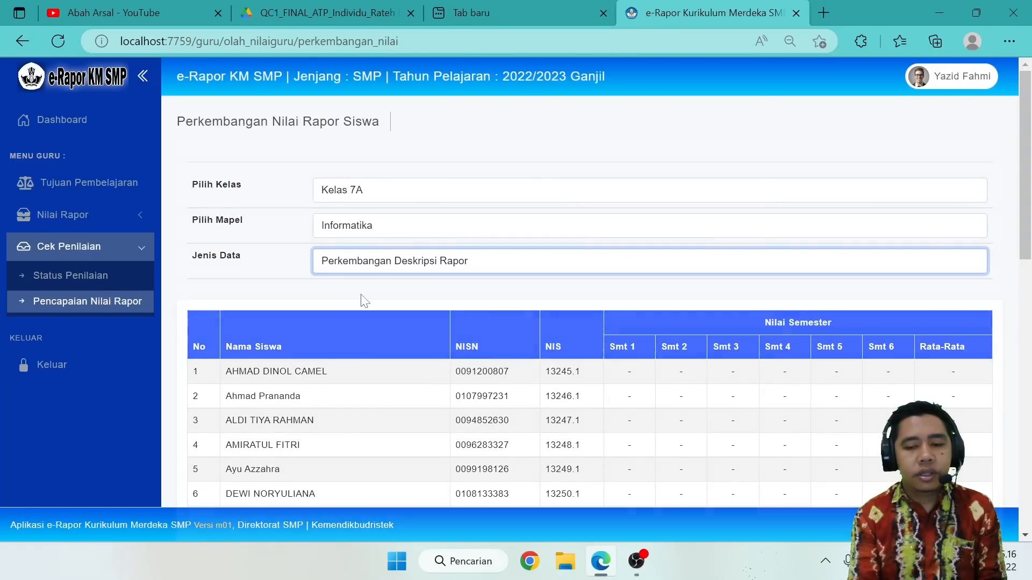
{"action": "scroll", "coordinate": [445, 398], "scroll_direction": "down", "scroll_amount": 8}
{"action": "scroll", "coordinate": [444, 398], "scroll_direction": "up", "scroll_amount": 8}
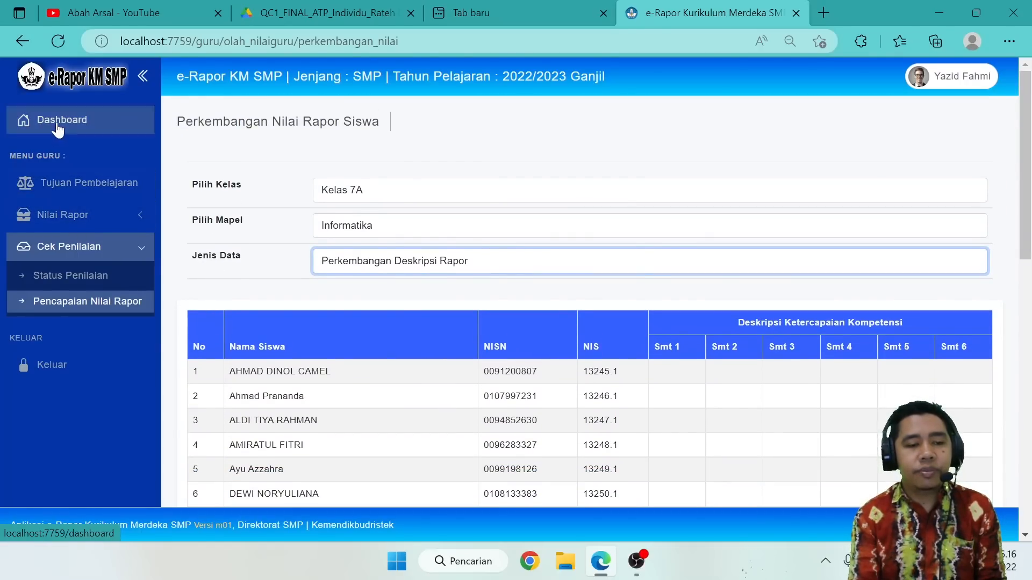
Reopen the report grade input page briefly and go to the dashboard to view the Rekap Data summary.
{"action": "left_click", "coordinate": [69, 218]}
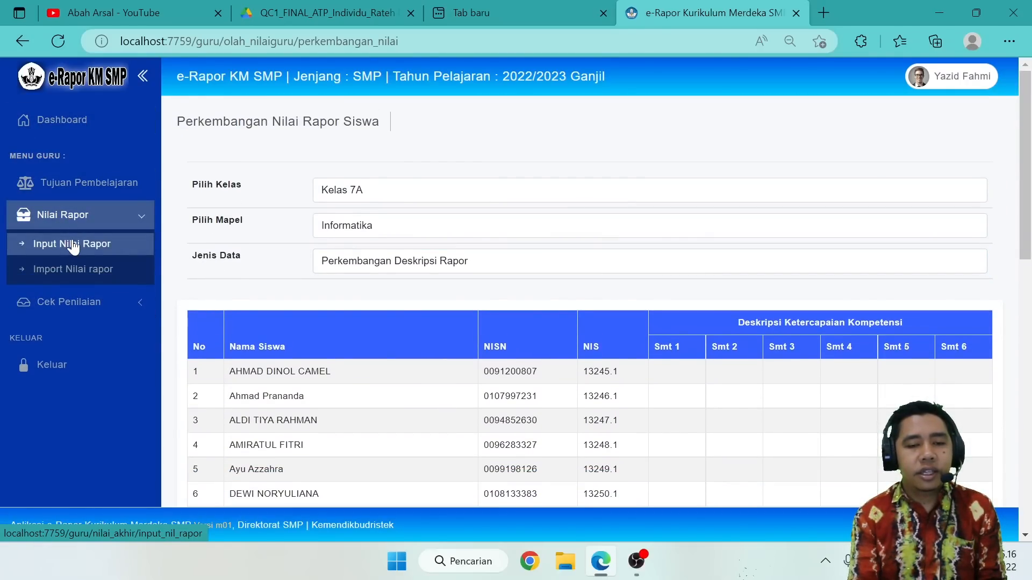
{"action": "left_click", "coordinate": [74, 245]}
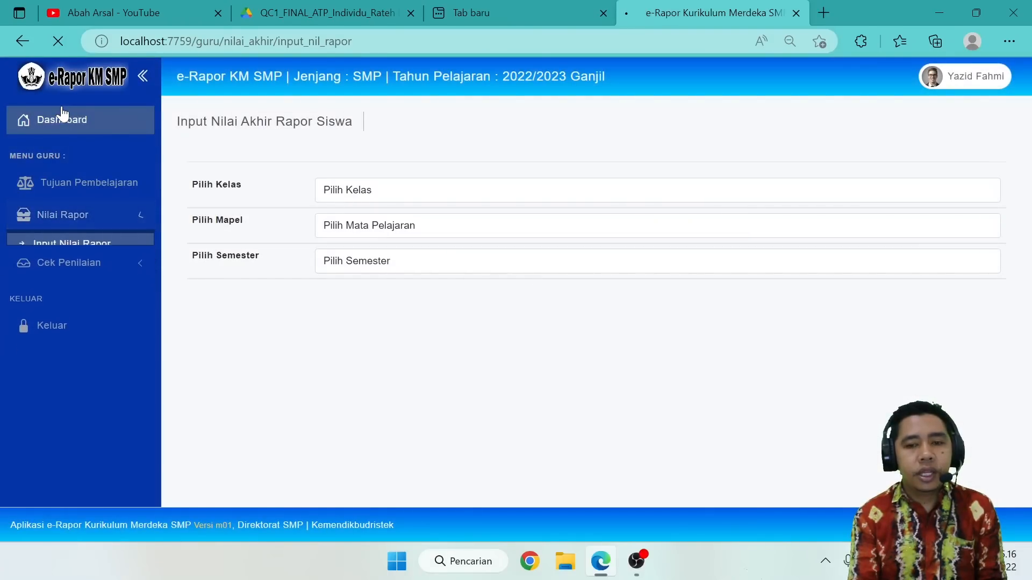
{"action": "left_click", "coordinate": [62, 116]}
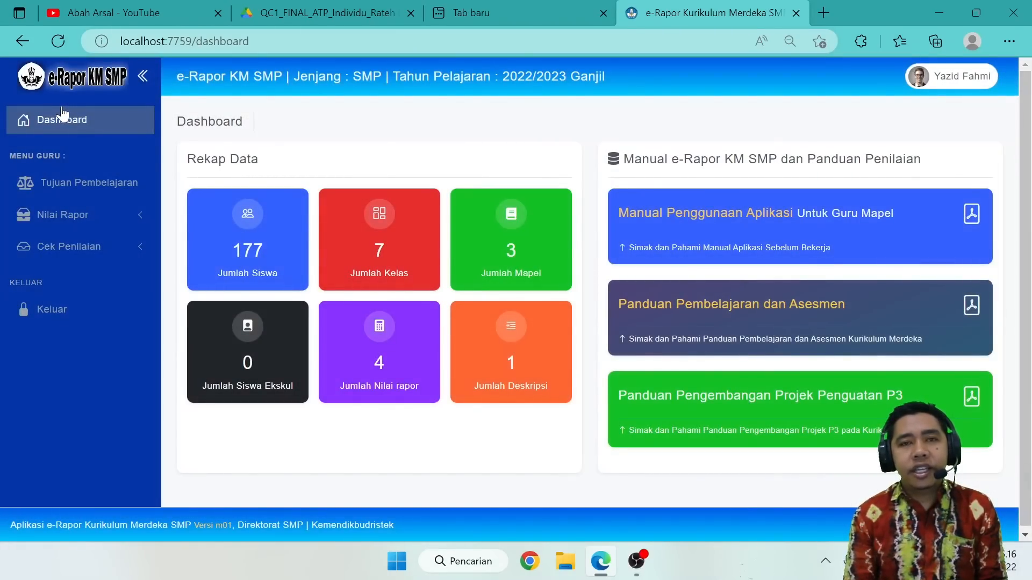